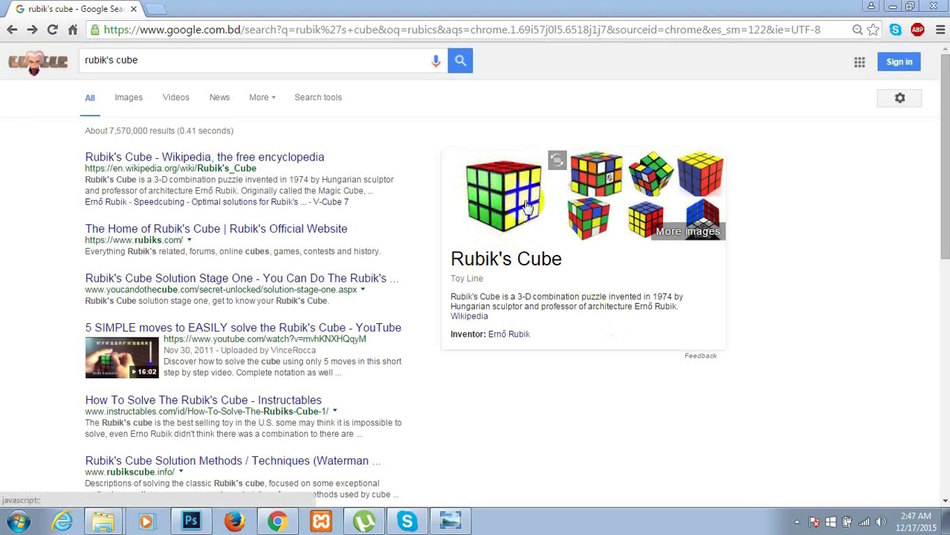
Step: Review the Rubik's cube search result, the finished cubes-wallpaper2.jpg image, and the cube.psd and cubes-wallpaper.psd documents in Photoshop as references
drag(517, 211, 511, 238)
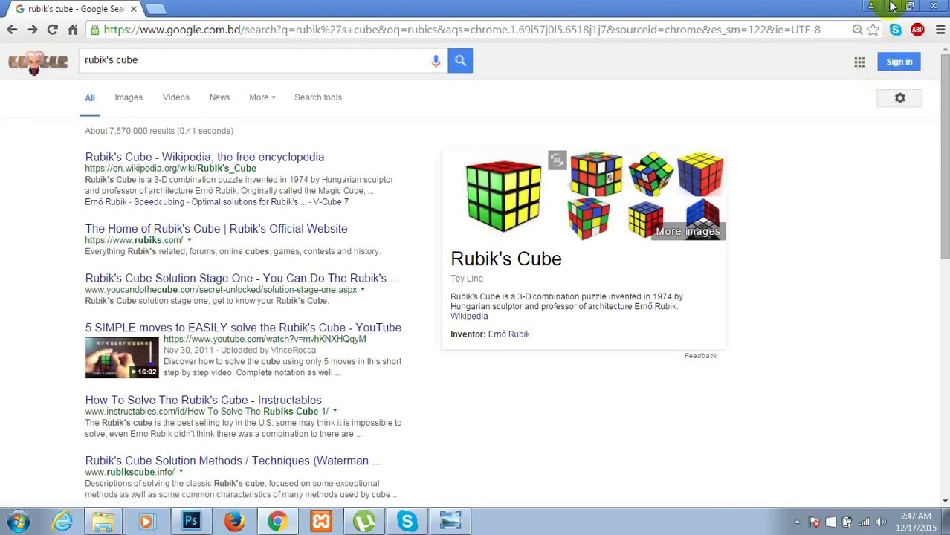
click(890, 6)
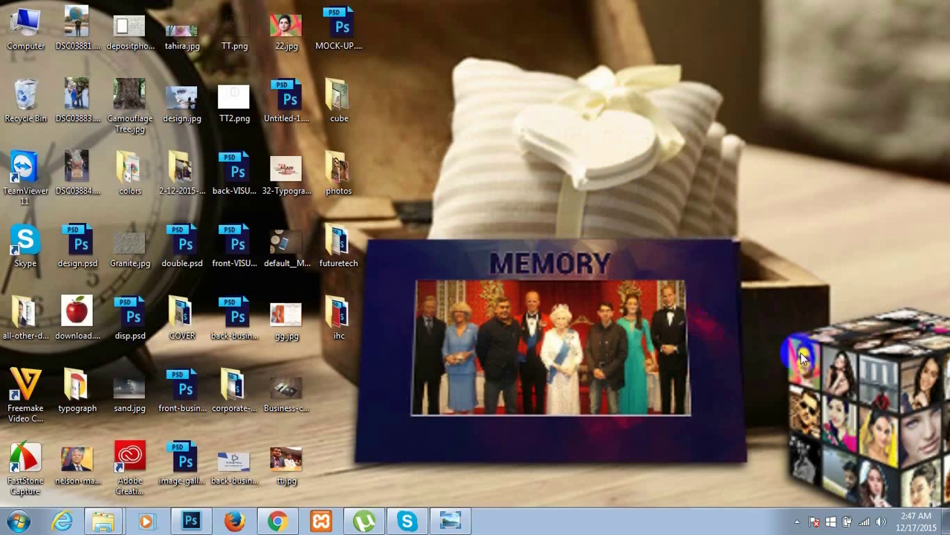
click(448, 523)
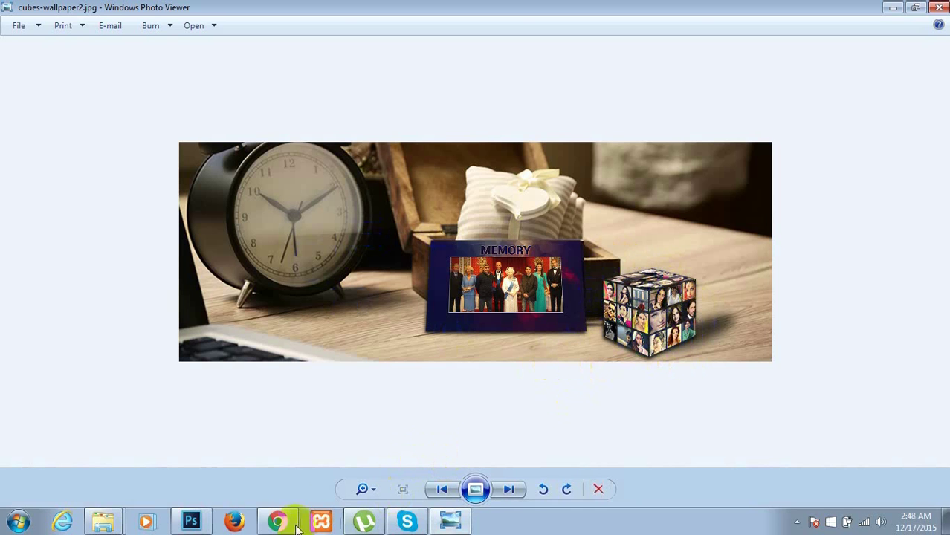
click(190, 522)
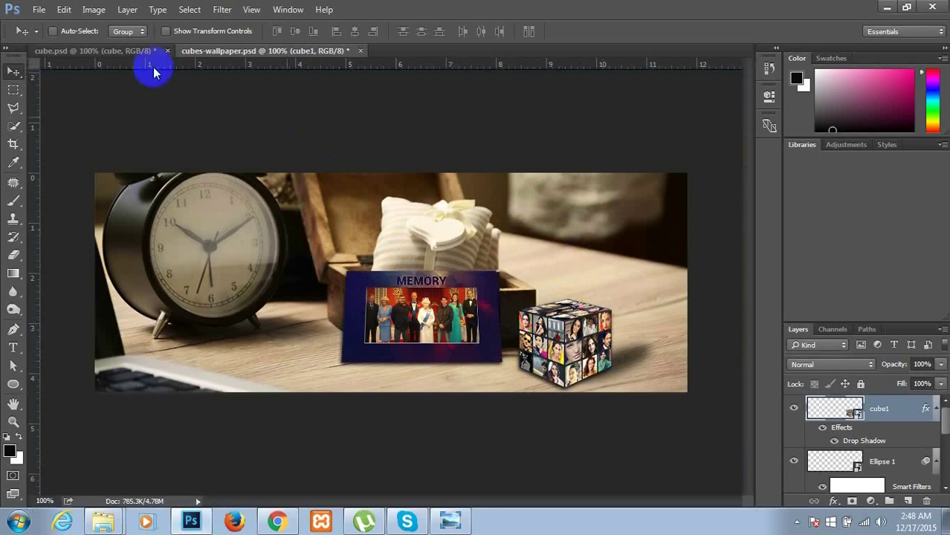
click(134, 51)
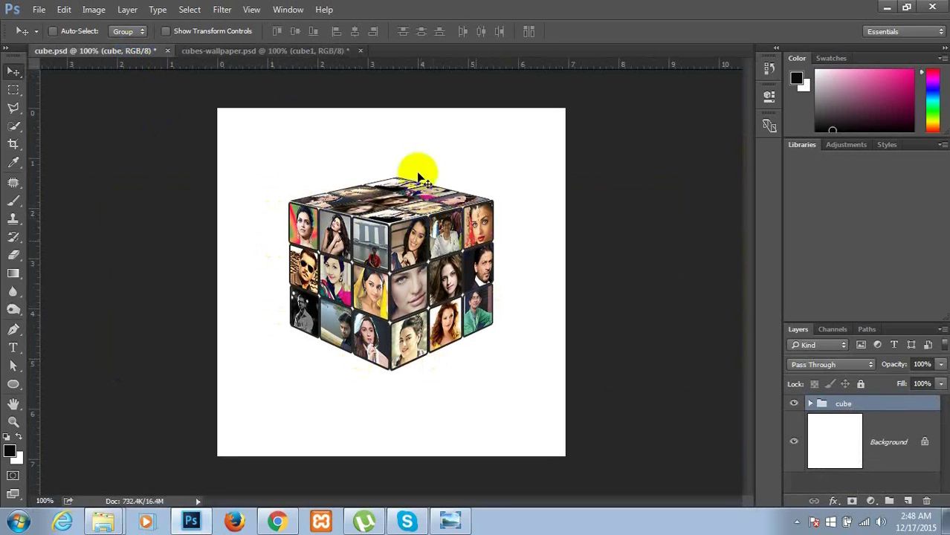
click(244, 49)
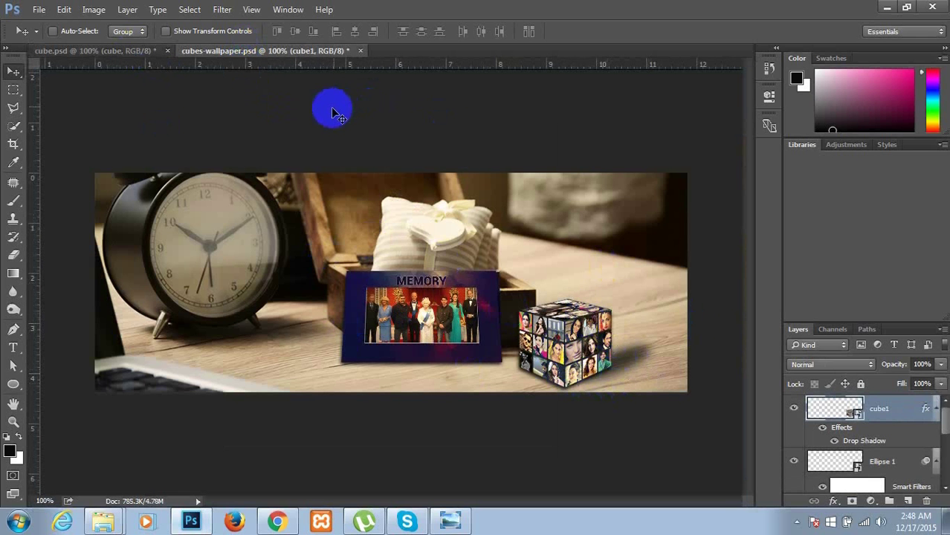
Step: Create a new 500 × 500 pixel RGB document named cube with 72 pixels/inch resolution and a white background
click(43, 12)
click(47, 25)
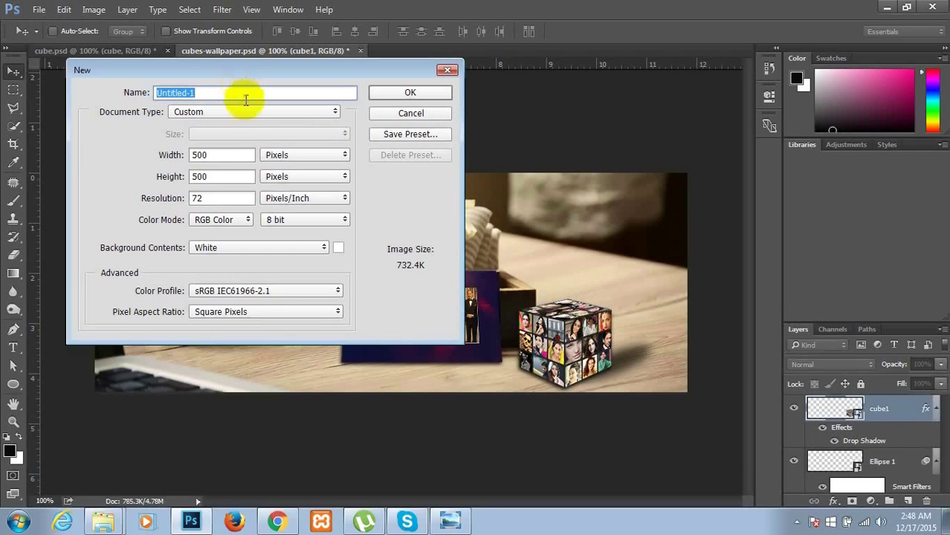
text(cube)
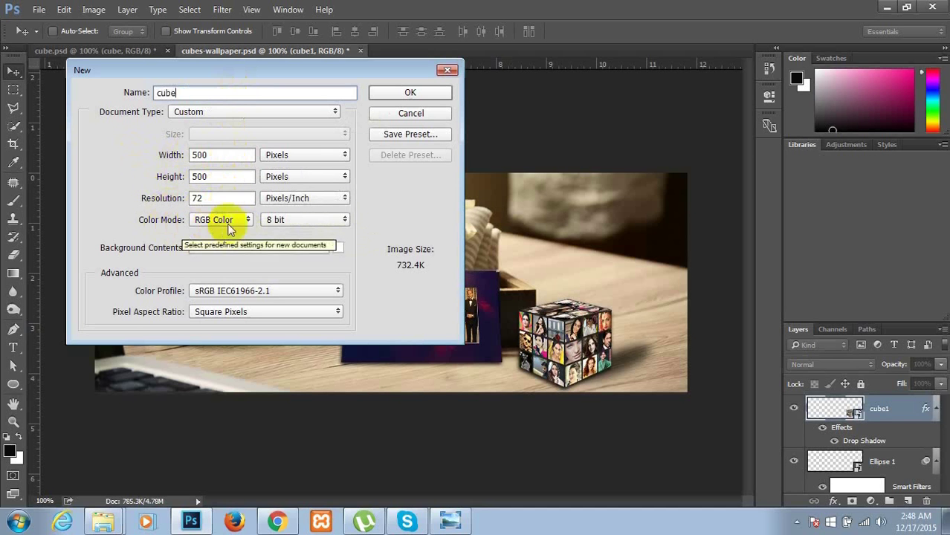
click(414, 94)
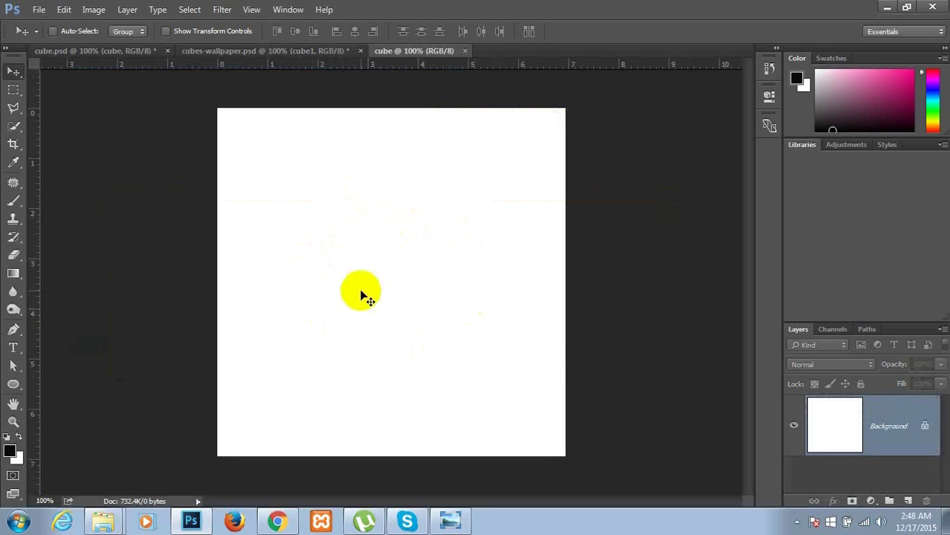
Step: Check the finished wallpaper image once more, then create a 100 × 100 px dark blue square with the Rectangle tool in the new document
click(450, 521)
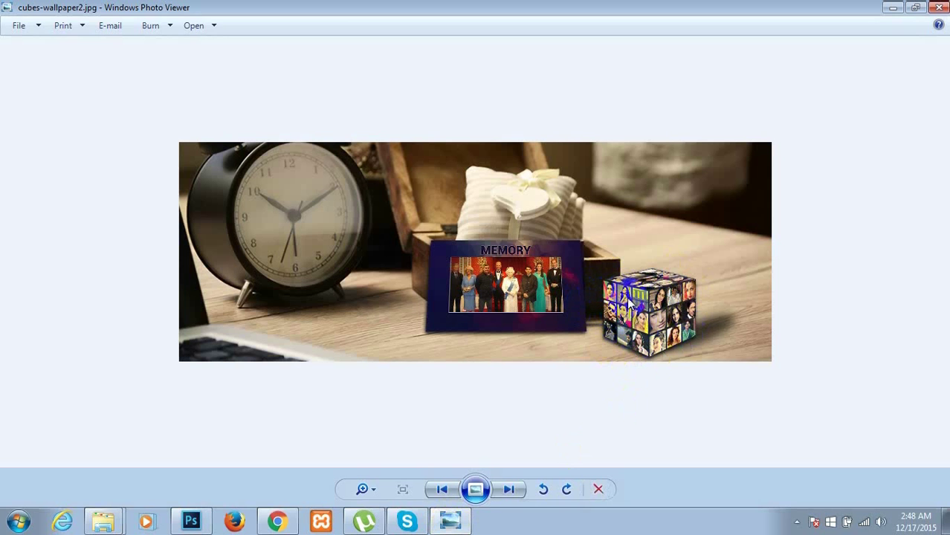
click(194, 522)
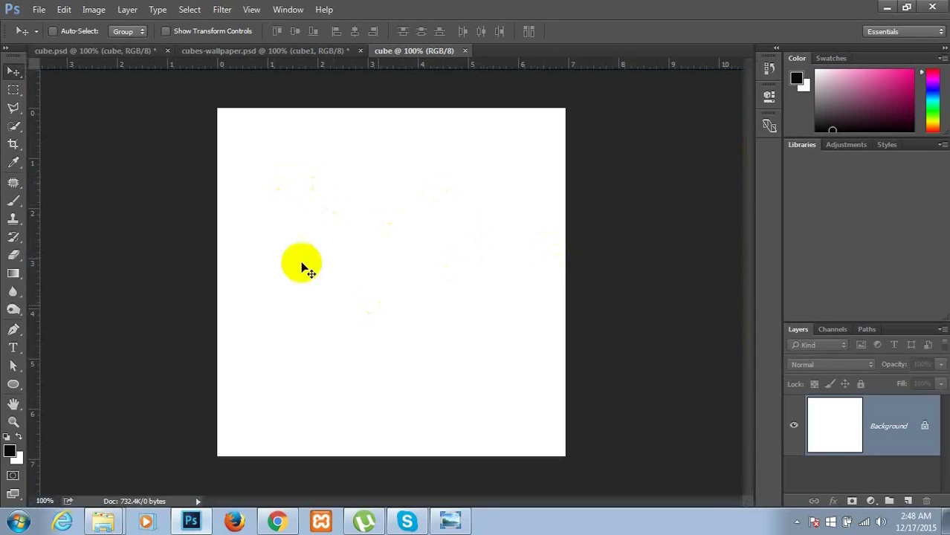
click(12, 384)
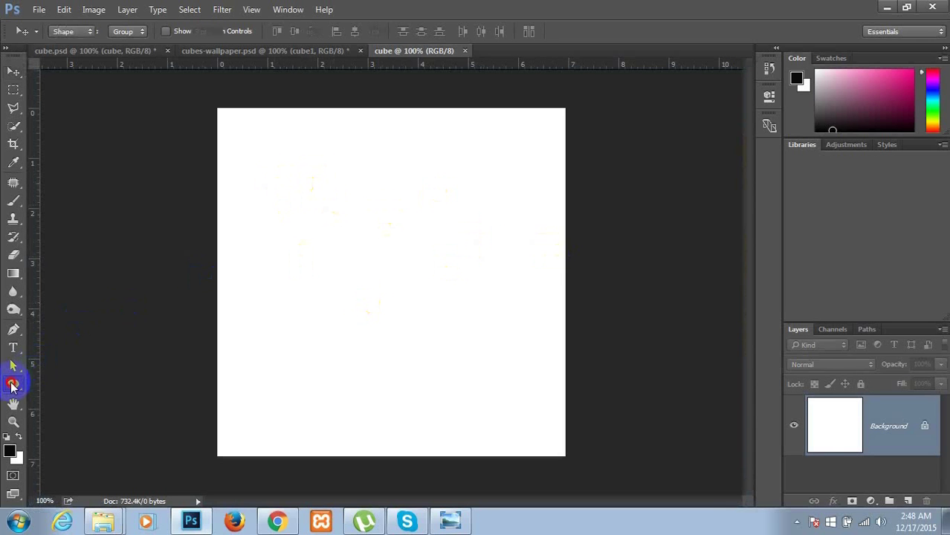
click(78, 382)
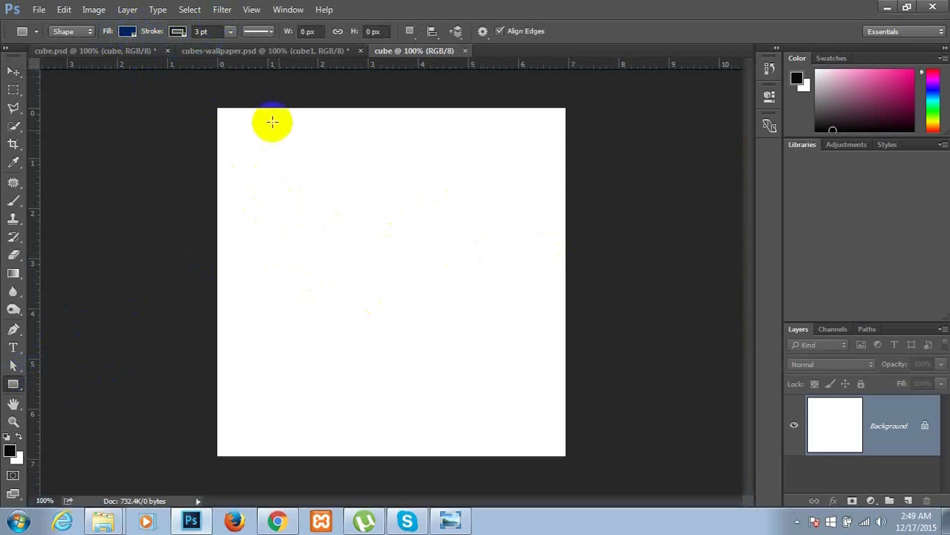
click(296, 190)
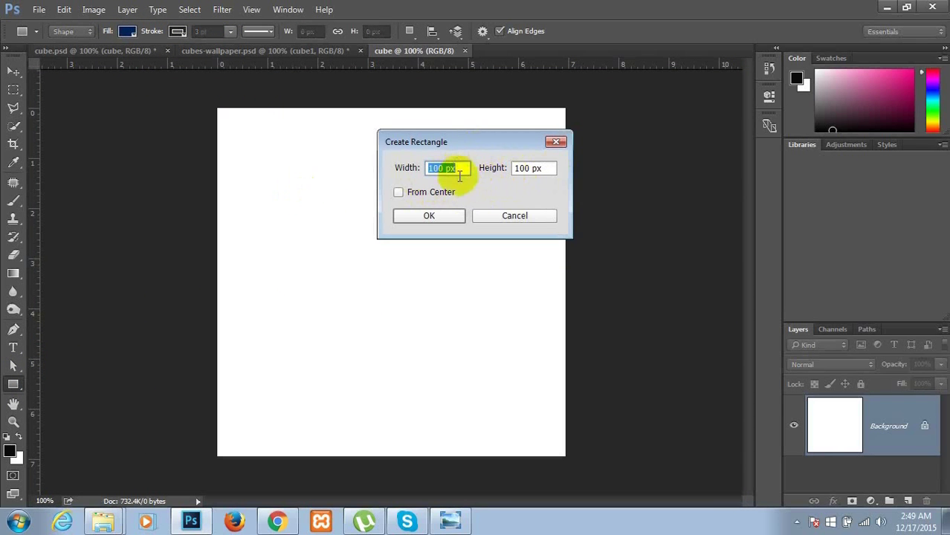
click(434, 215)
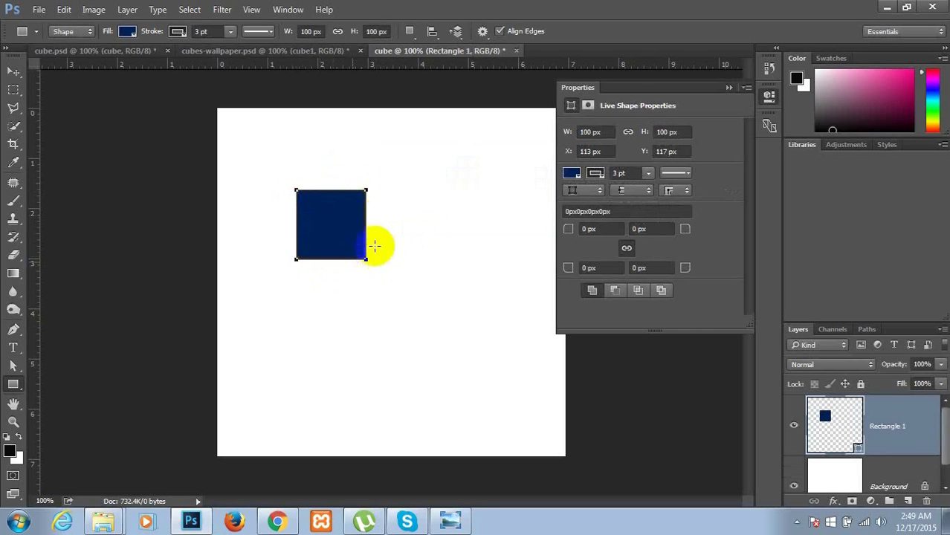
Step: Round all four corners of the blue square with a 5 px radius
click(610, 229)
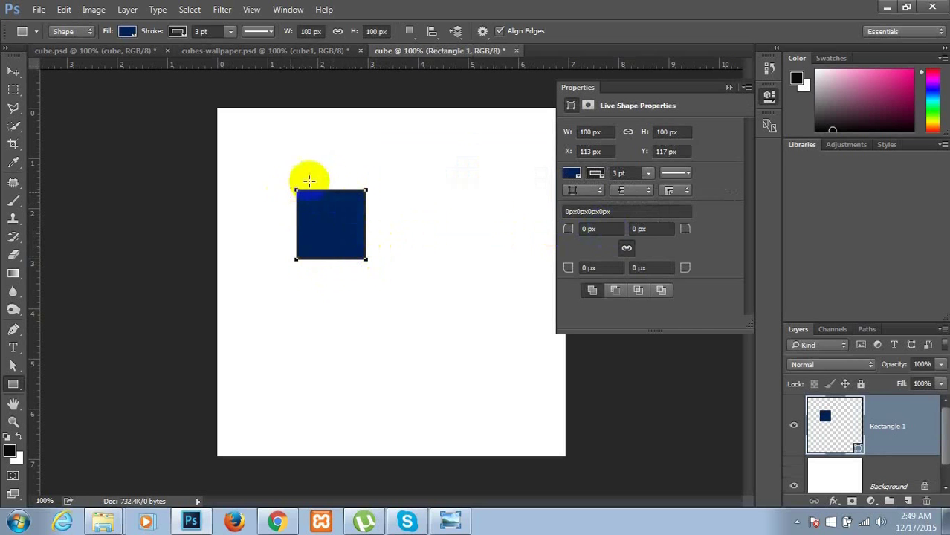
click(601, 233)
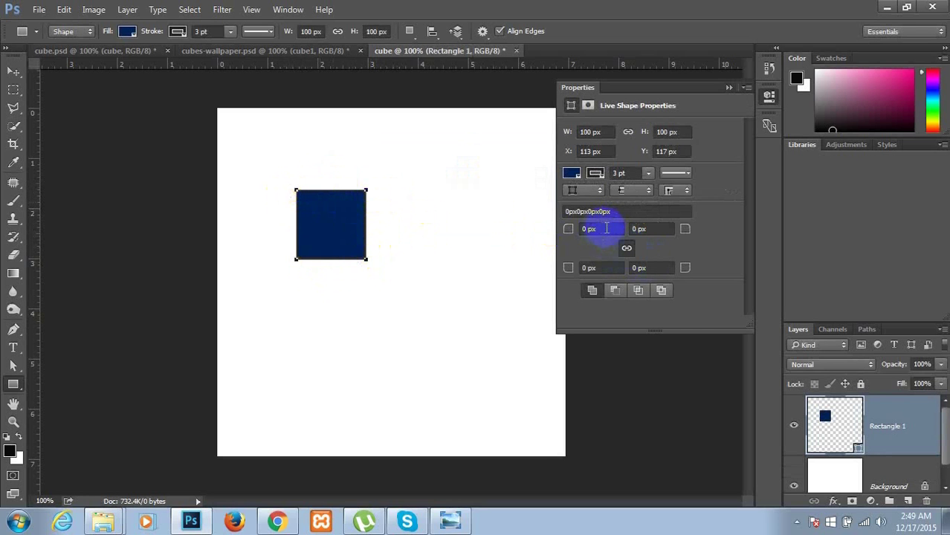
drag(606, 228, 536, 234)
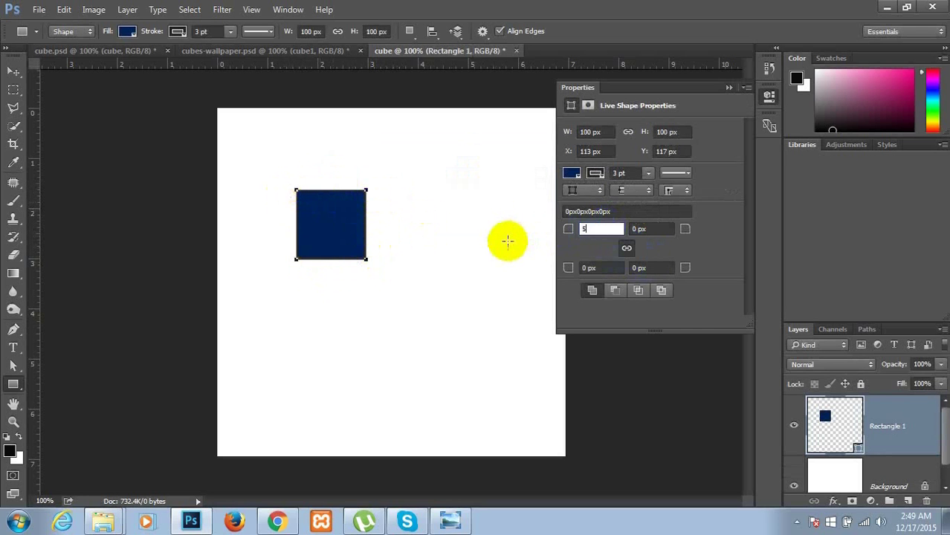
key(Tab)
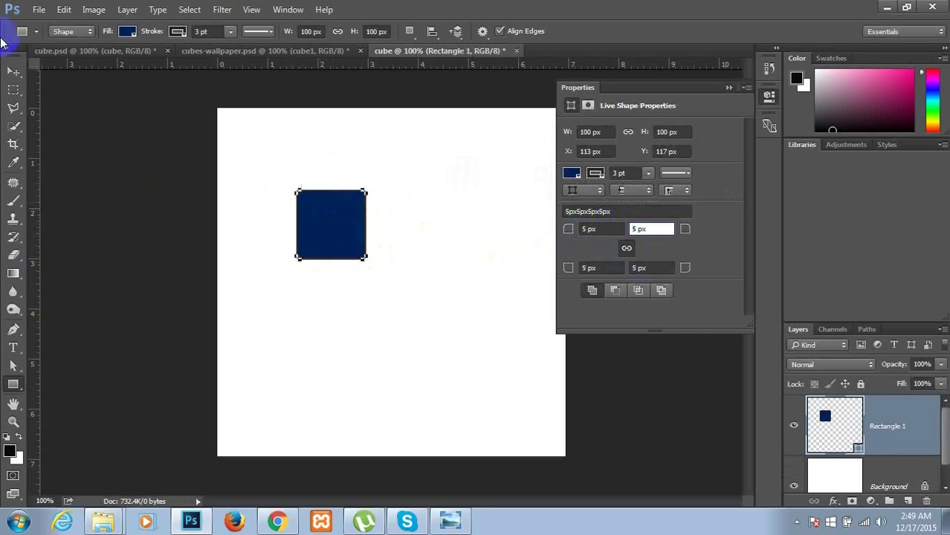
Step: Move the square toward the canvas's upper-left area and duplicate it twice to form a horizontal row of three touching squares
click(13, 71)
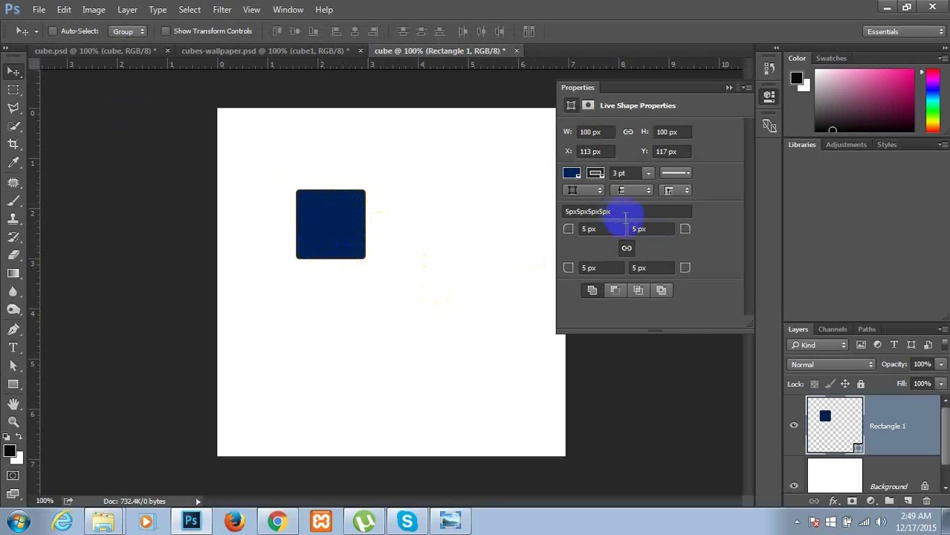
click(728, 88)
drag(325, 219, 275, 202)
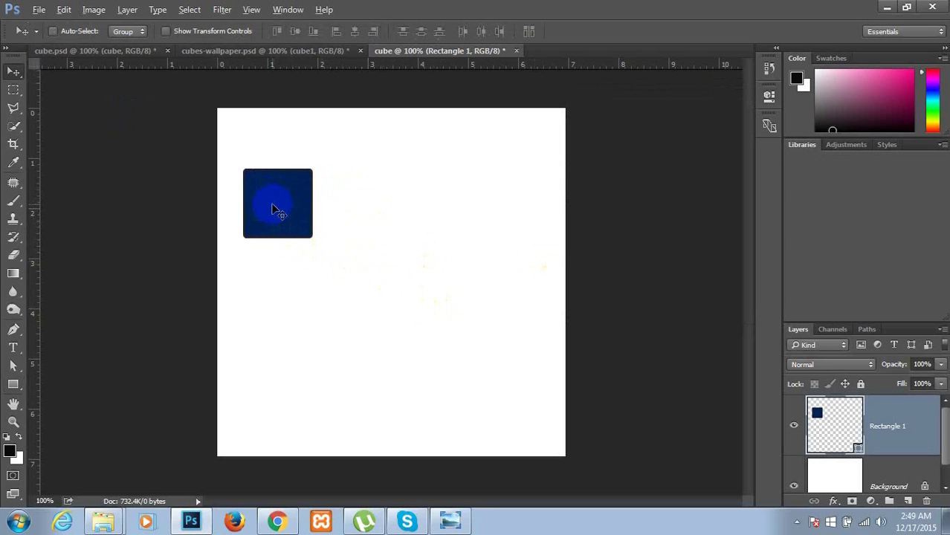
drag(282, 211, 410, 212)
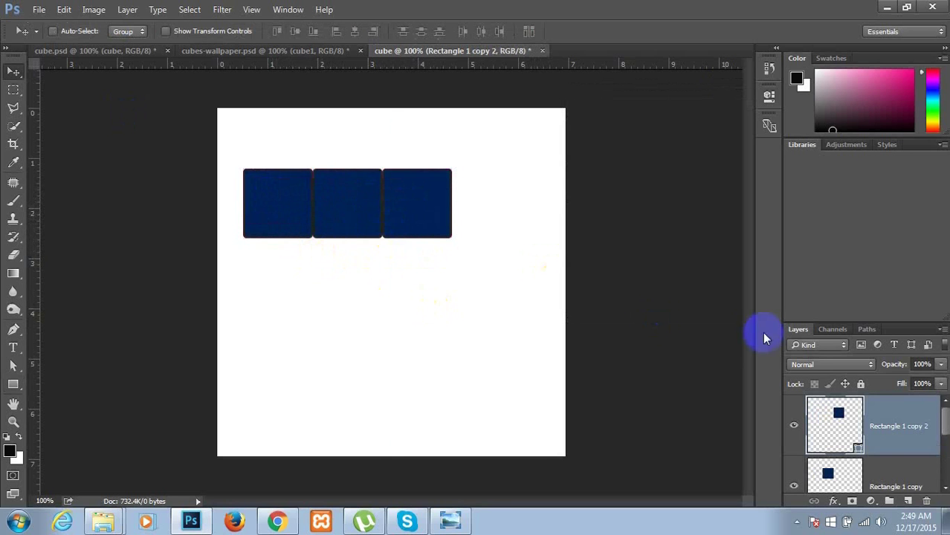
Step: Select all three square layers and duplicate the row twice downward to build a 3 × 3 grid
scroll(898, 474, down, 2)
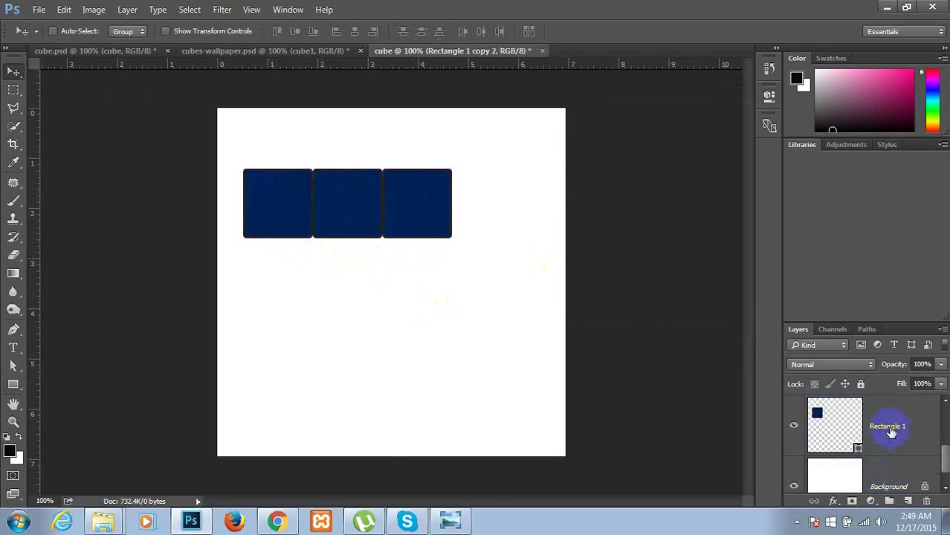
shift+click(890, 431)
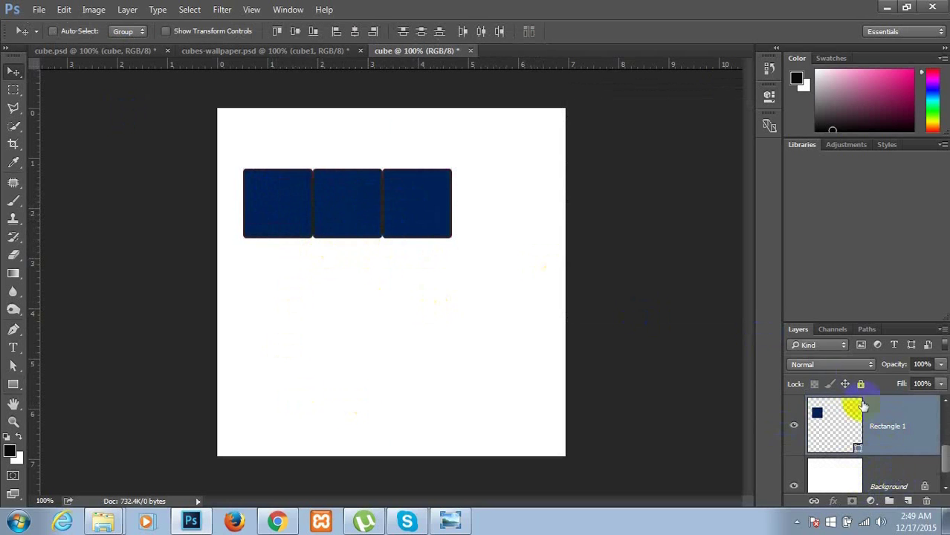
scroll(889, 427, up, 2)
key(ctrl+e)
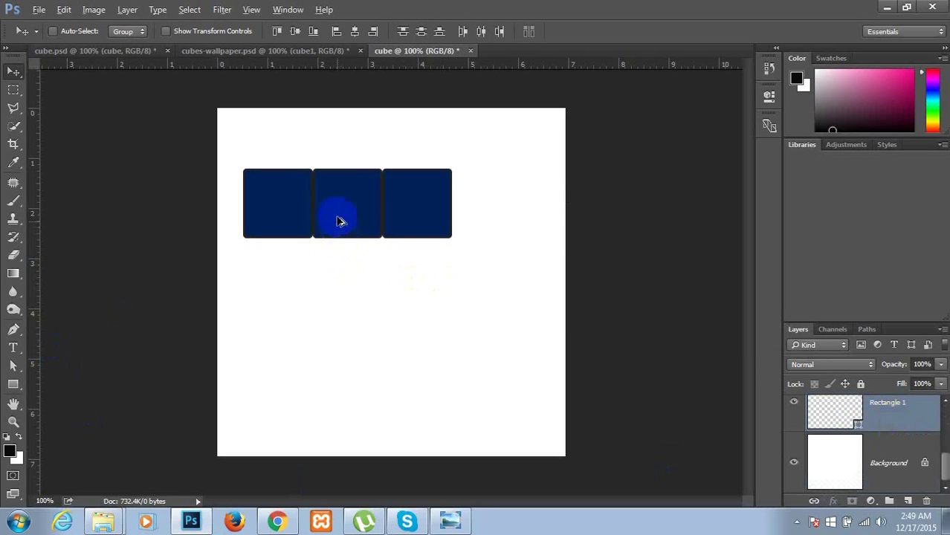
drag(337, 218, 346, 365)
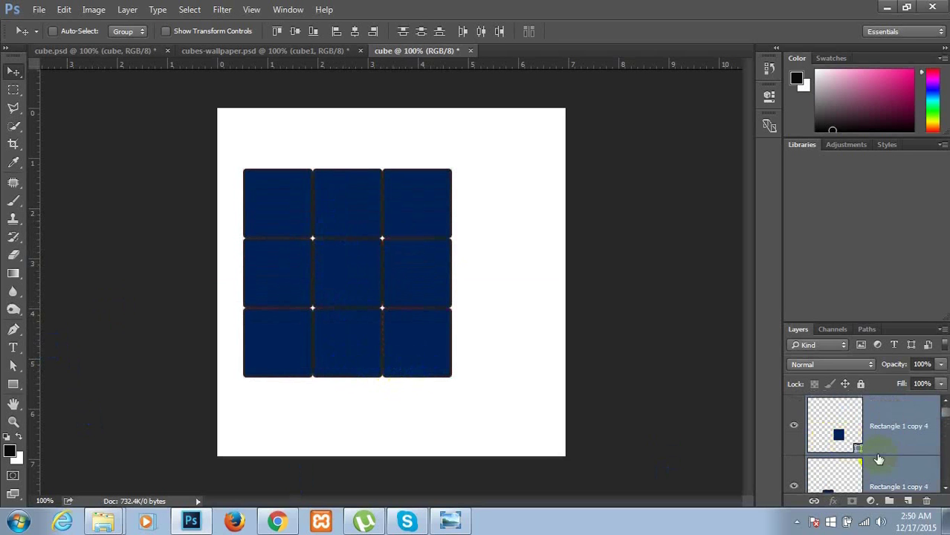
Step: Select all nine square layers, group them, and name the group left-side
click(888, 422)
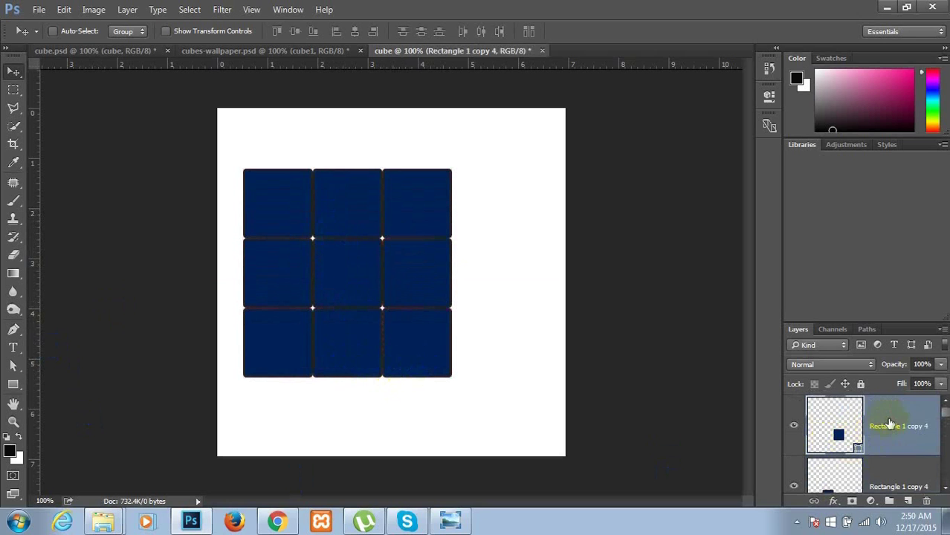
scroll(890, 422, down, 5)
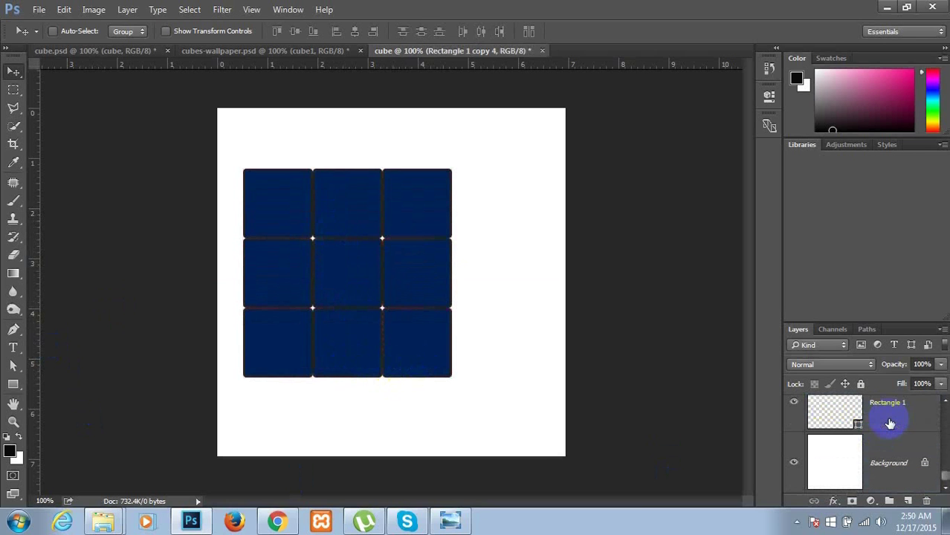
click(890, 423)
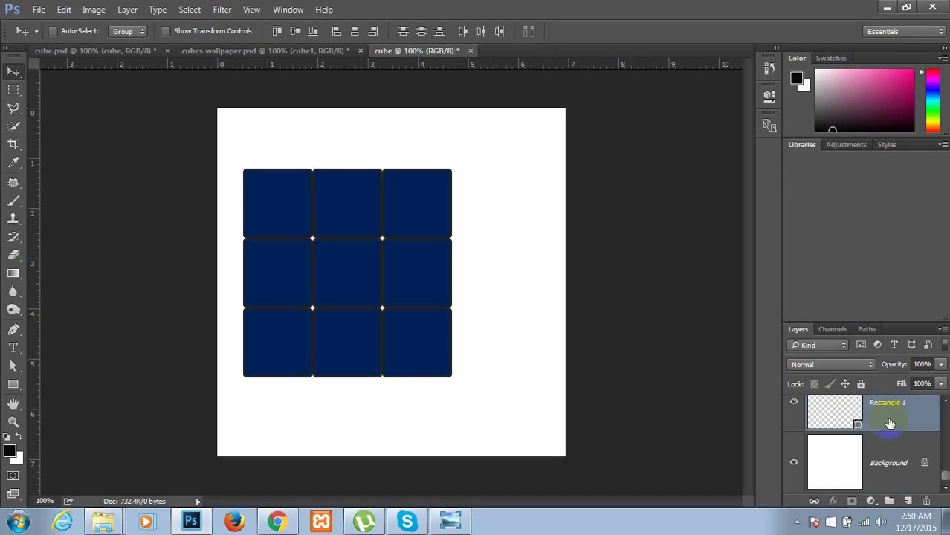
scroll(889, 422, up, 1)
key(ctrl+g)
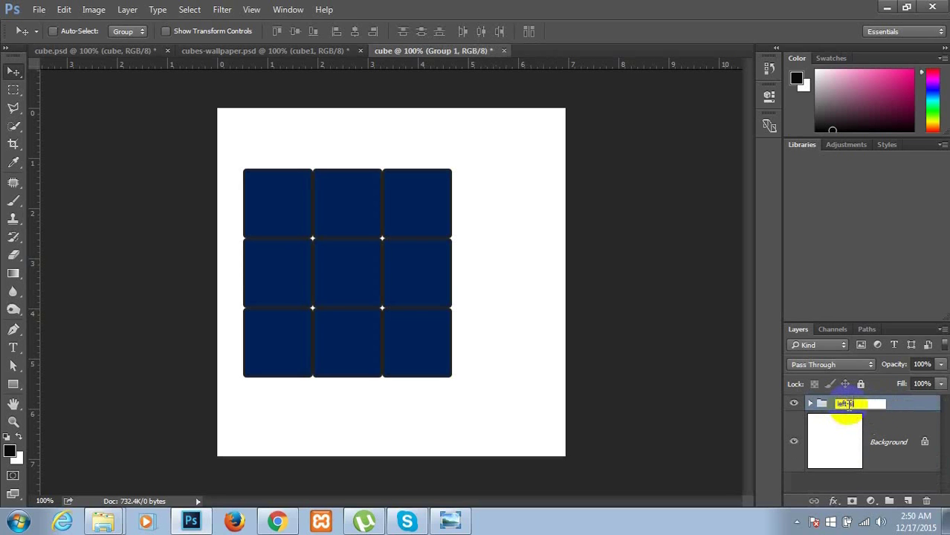
Step: In the left-side group, rasterize the lowest Rectangle 1 layer and convert it to a smart object
click(811, 405)
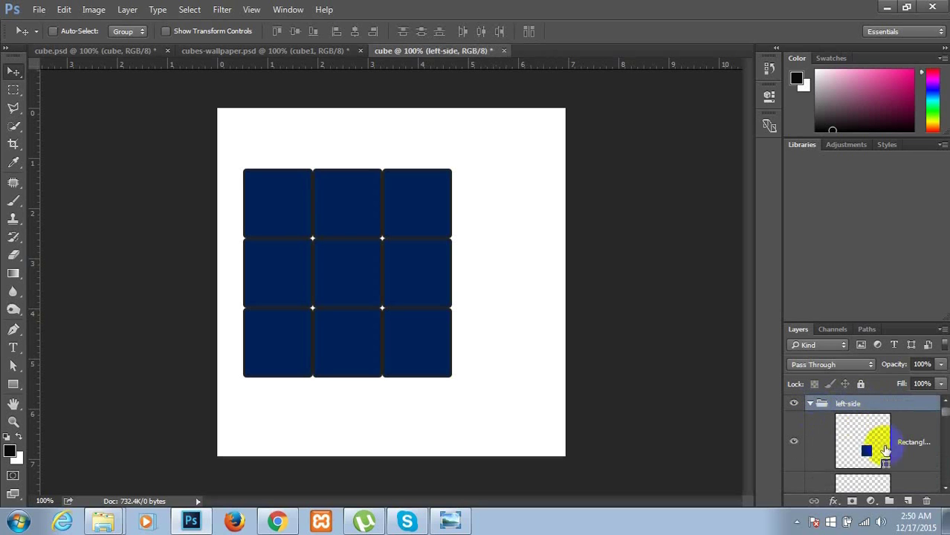
scroll(877, 448, down, 2)
scroll(884, 449, down, 4)
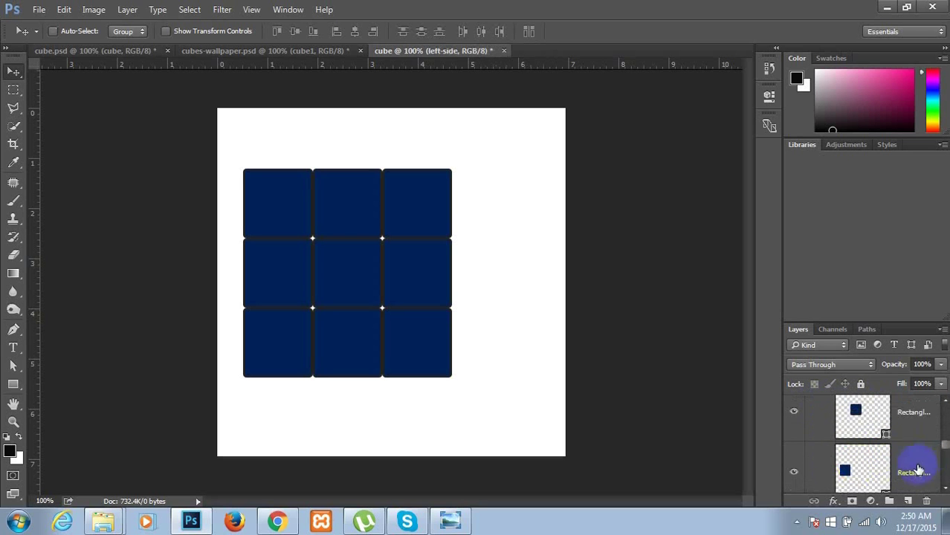
click(906, 421)
right_click(934, 436)
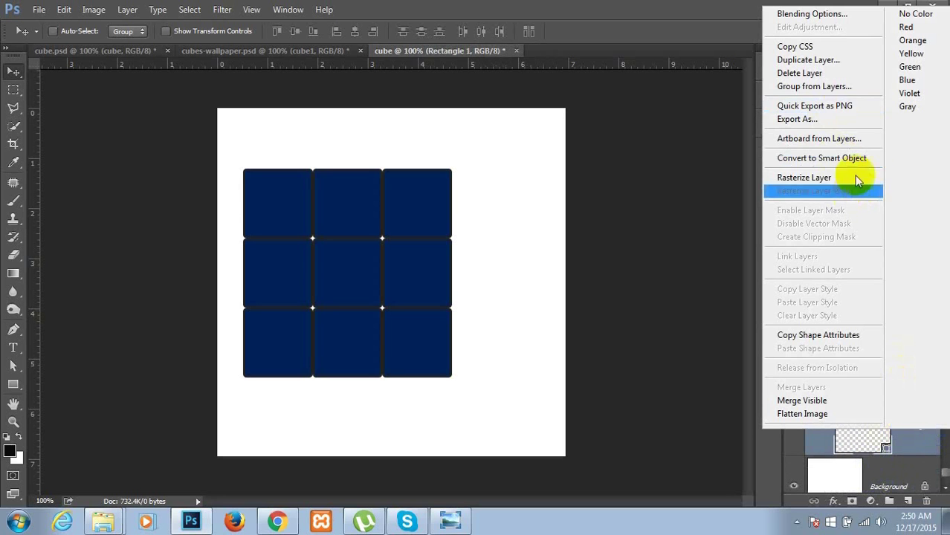
click(855, 176)
right_click(922, 435)
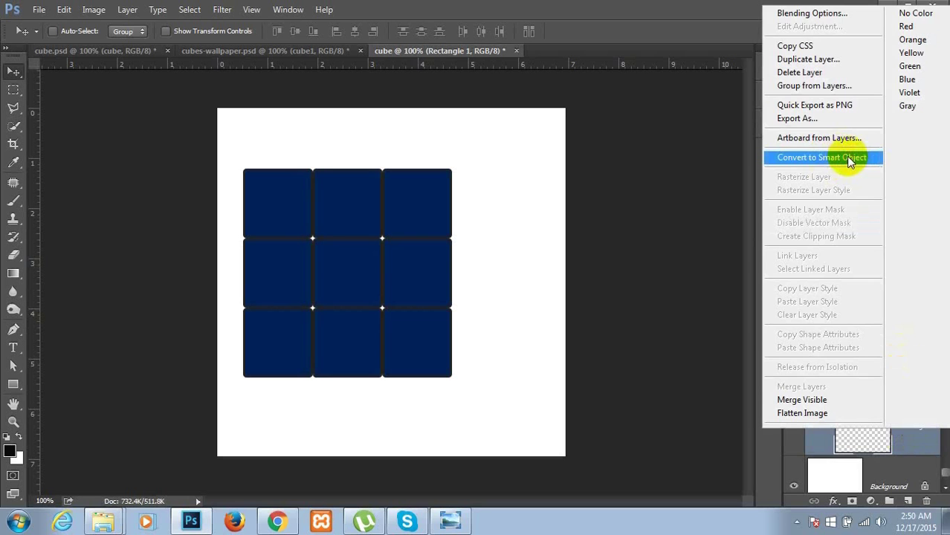
click(849, 158)
scroll(911, 415, up, 1)
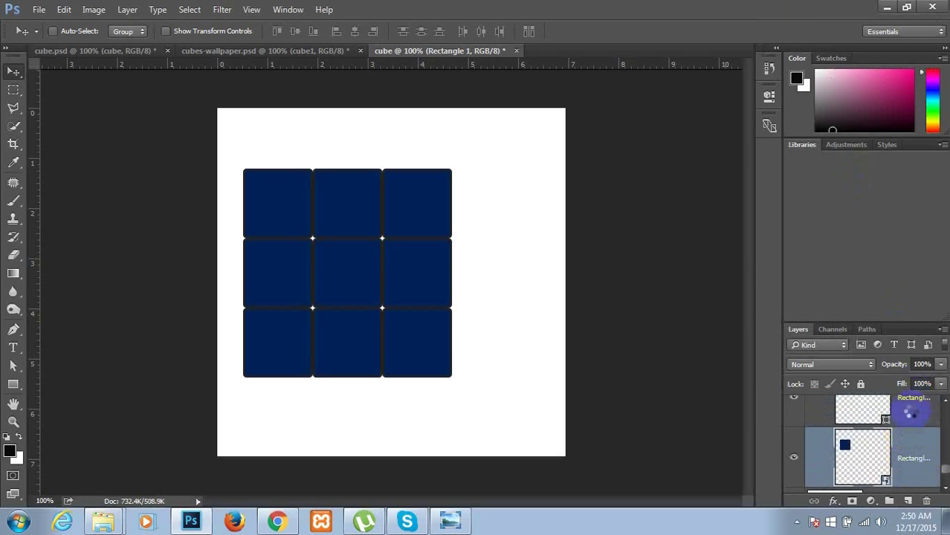
Step: Rasterize the layer of the top row's middle square and convert it to a smart object
click(911, 413)
right_click(908, 426)
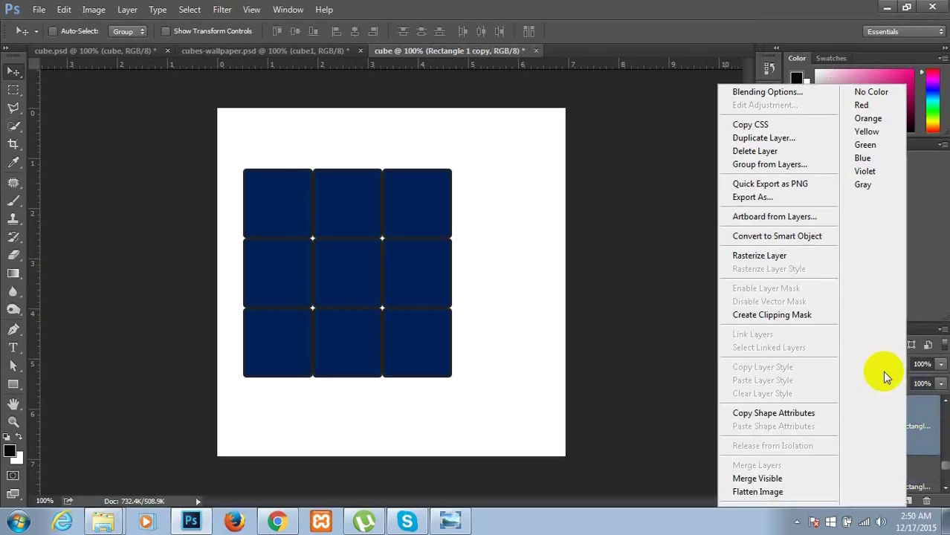
click(792, 260)
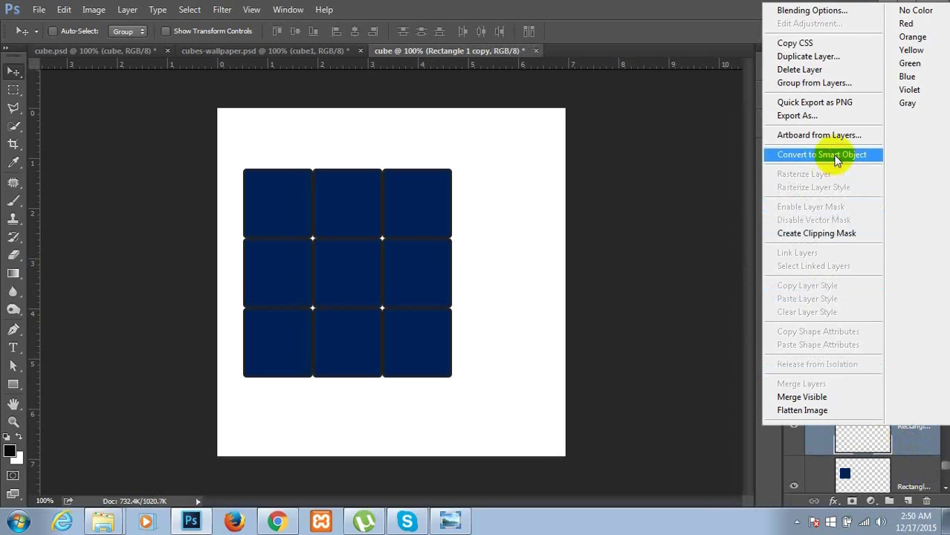
click(836, 154)
Step: Rasterize the layer of the top row's right square and convert it to a smart object
scroll(876, 437, up, 1)
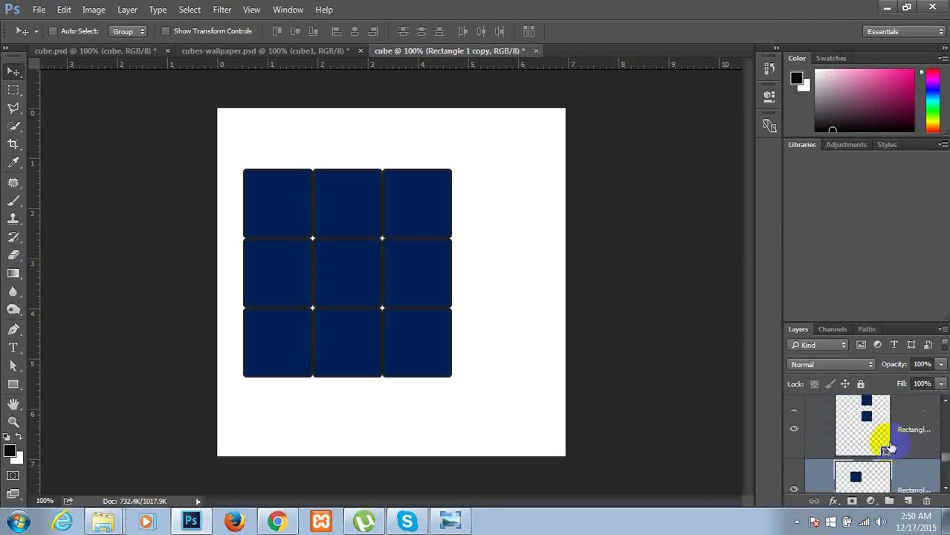
click(920, 437)
right_click(920, 440)
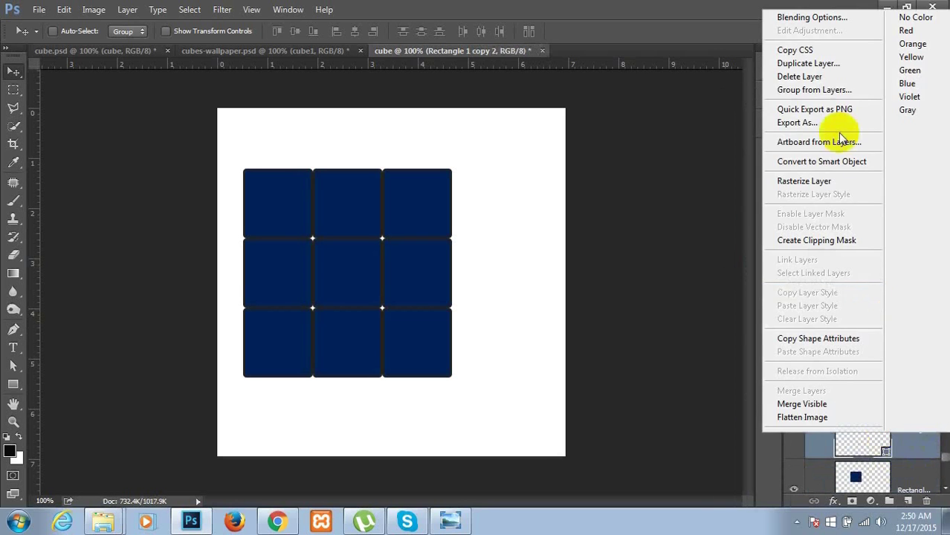
click(853, 186)
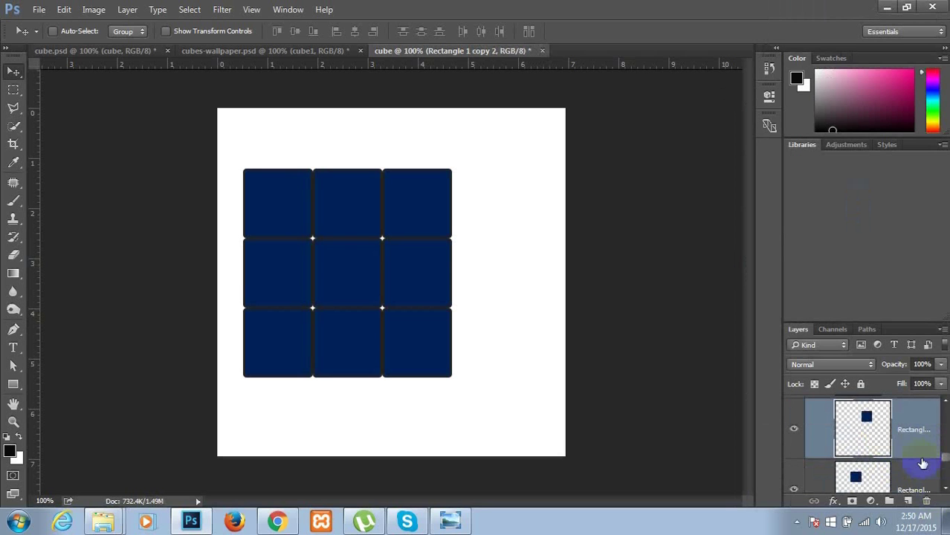
right_click(913, 440)
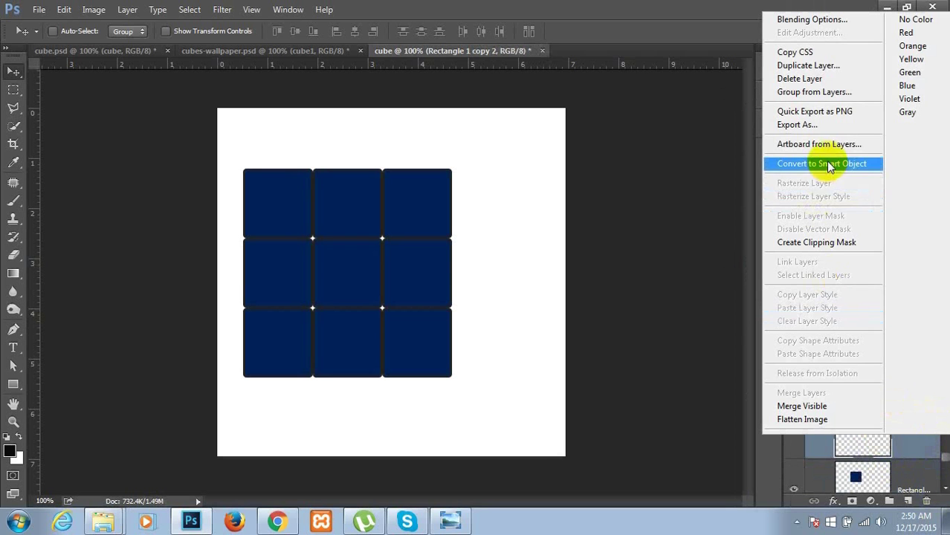
click(775, 161)
Step: Convert the layer of the middle row's left square to a smart object
scroll(908, 445, up, 1)
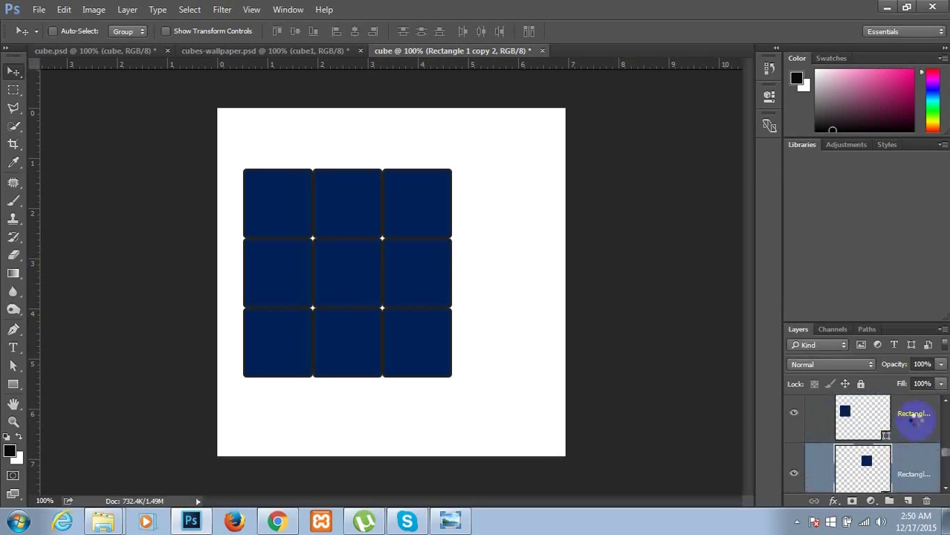
click(913, 419)
right_click(913, 425)
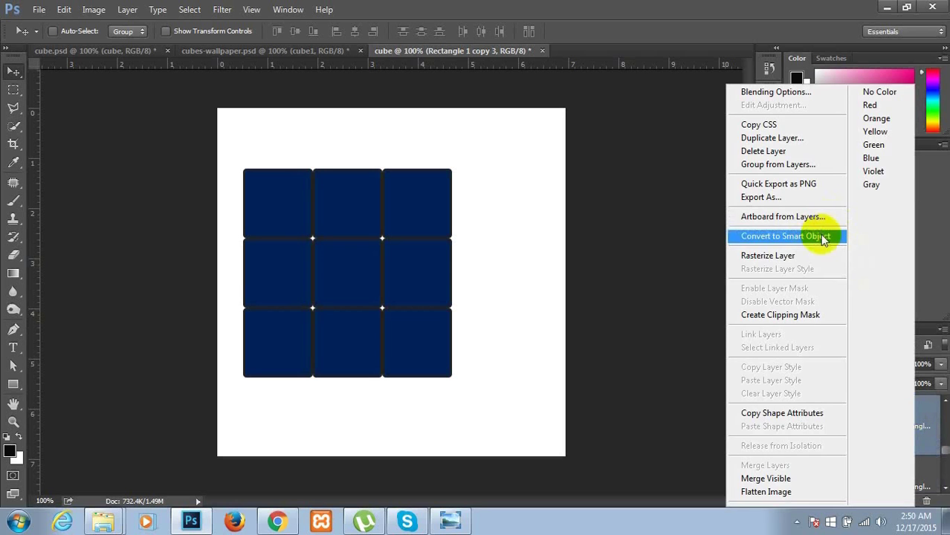
click(819, 234)
Step: Rasterize the grid's center square layer and convert it to a smart object
click(916, 461)
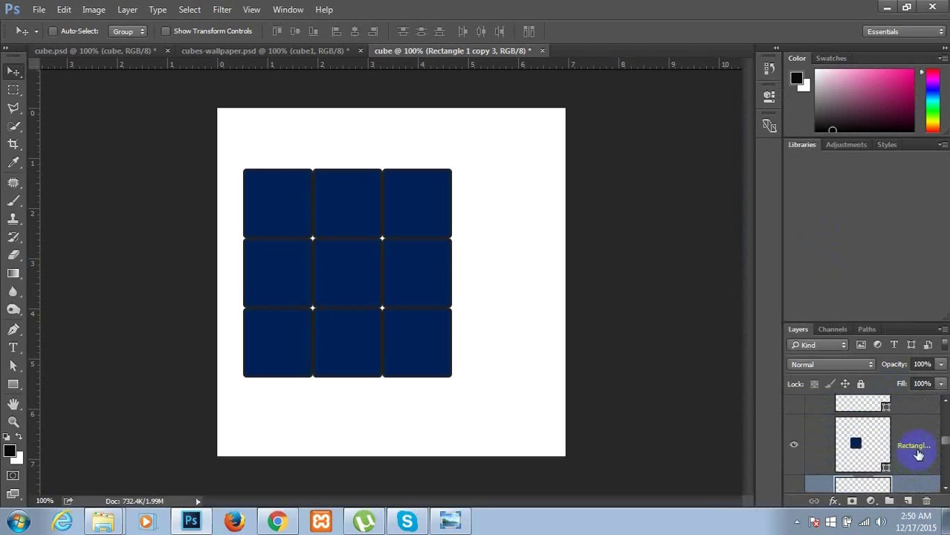
right_click(919, 455)
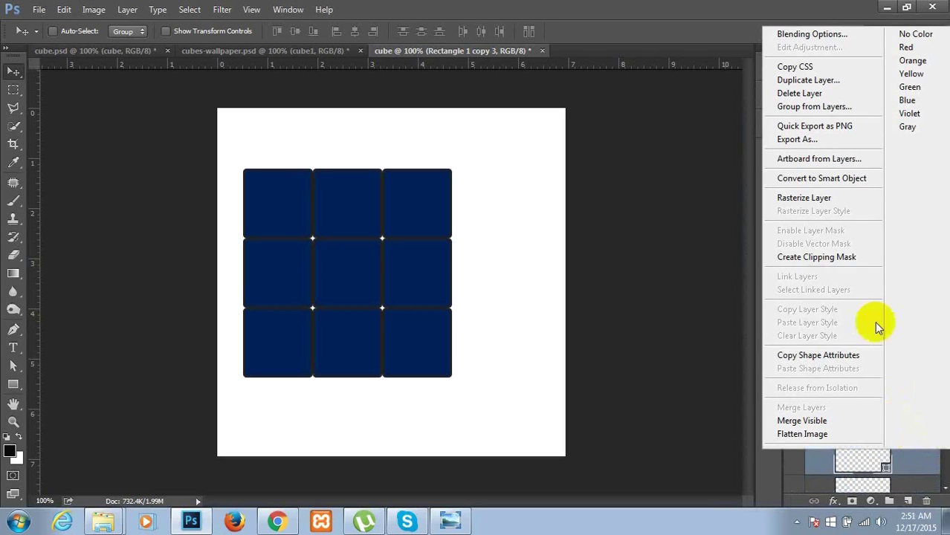
click(843, 205)
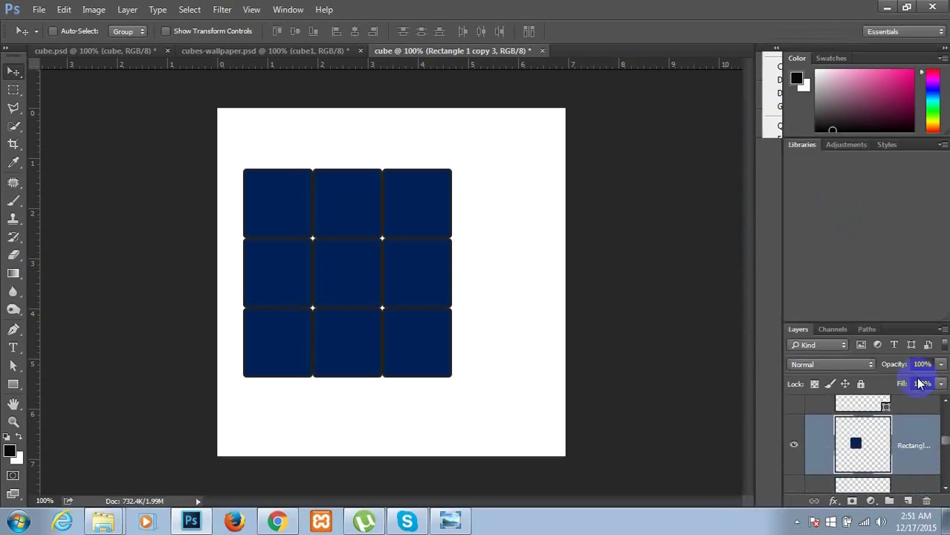
right_click(919, 458)
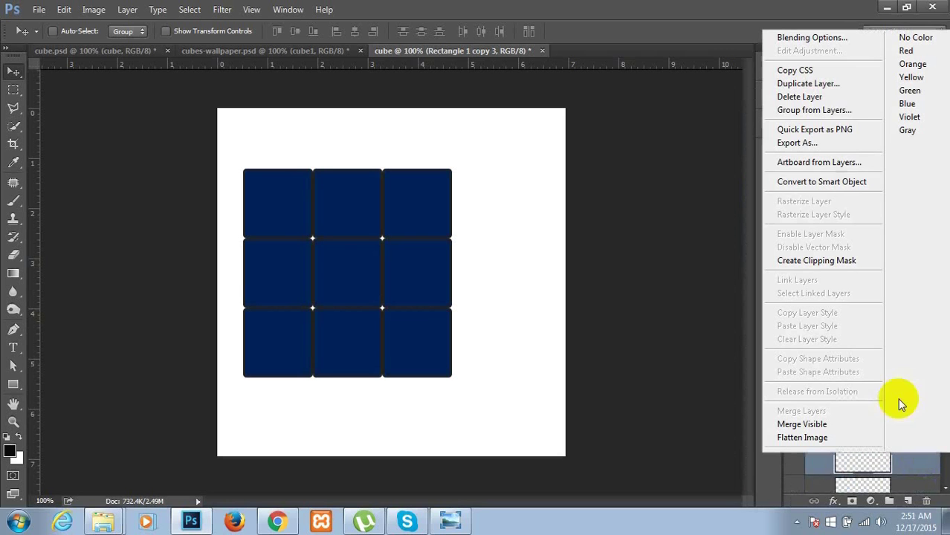
click(858, 182)
Step: Rasterize the layer of the middle row's right square and convert it to a smart object
scroll(910, 432, up, 2)
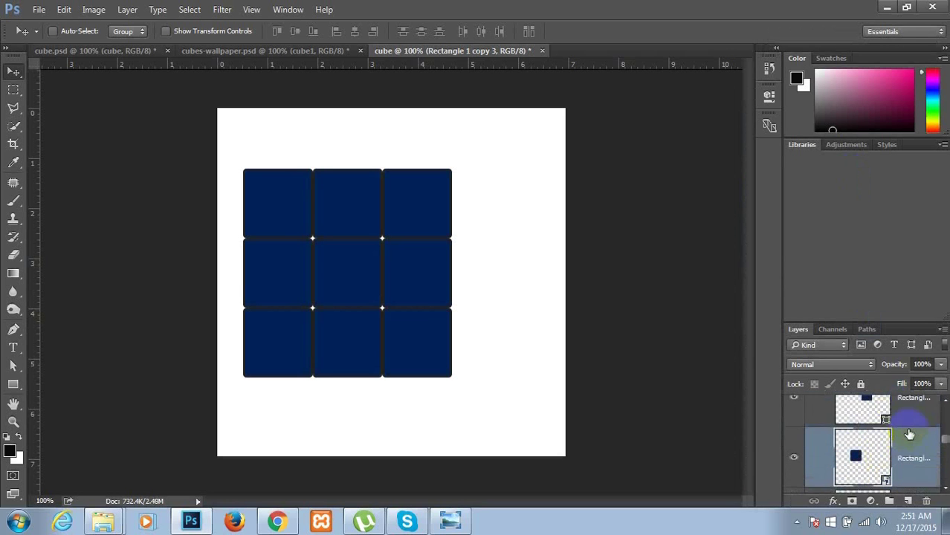
click(913, 446)
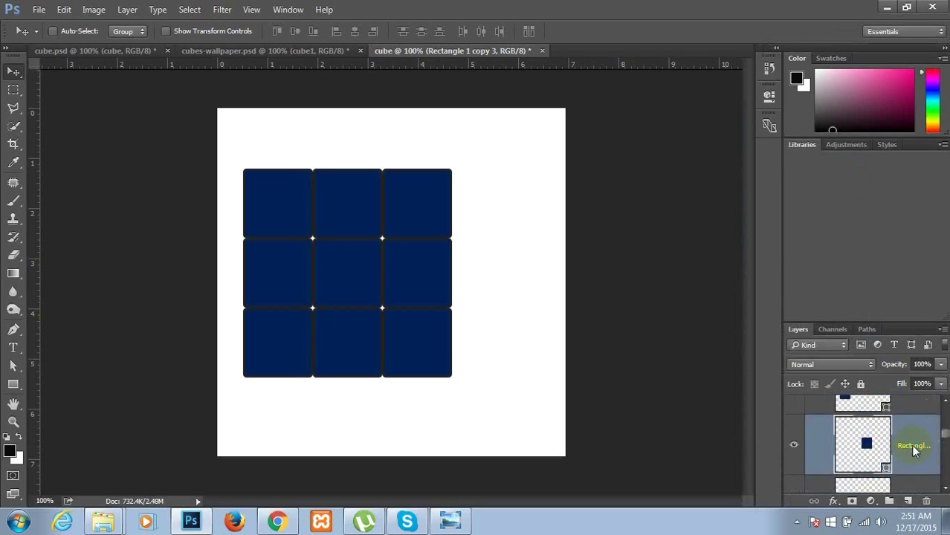
right_click(914, 448)
click(851, 195)
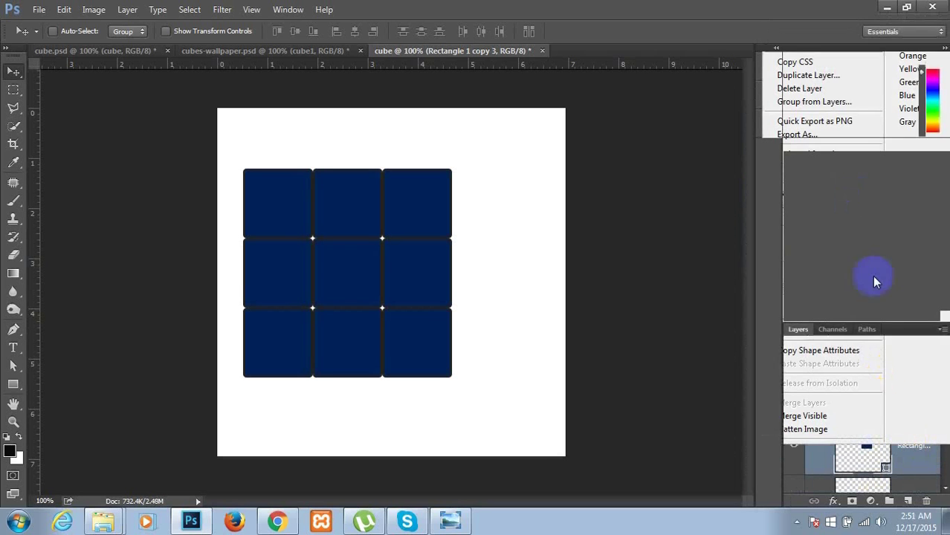
right_click(922, 458)
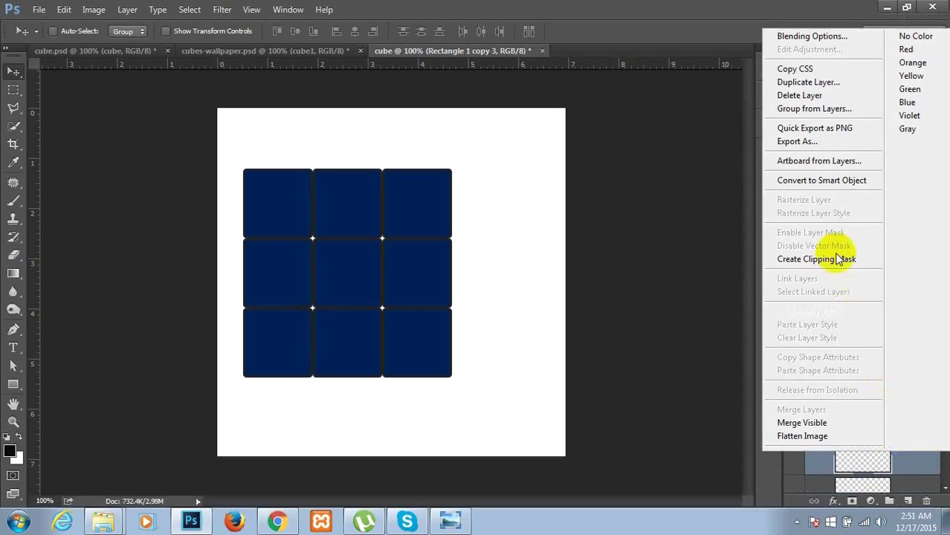
click(846, 182)
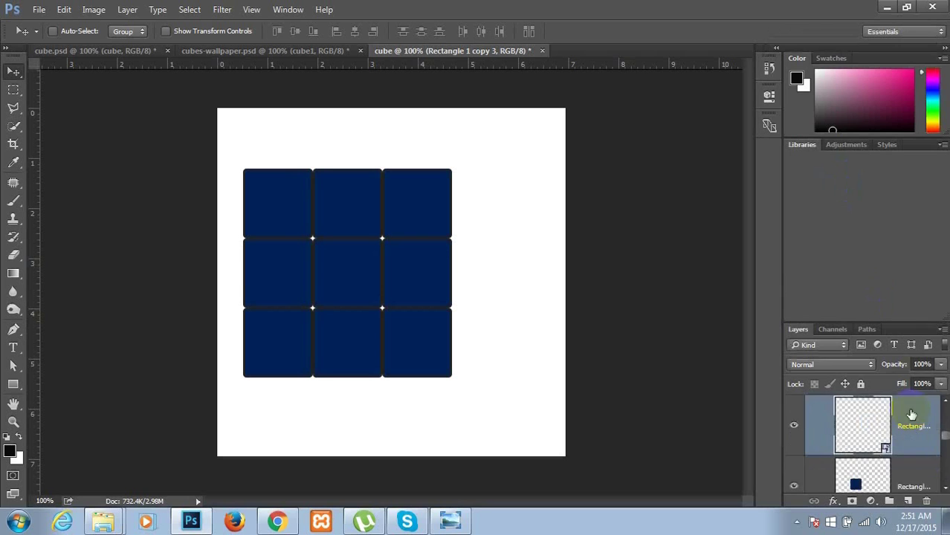
Step: Rasterize the layer of the bottom row's left square and convert it to a smart object
scroll(910, 436, down, 2)
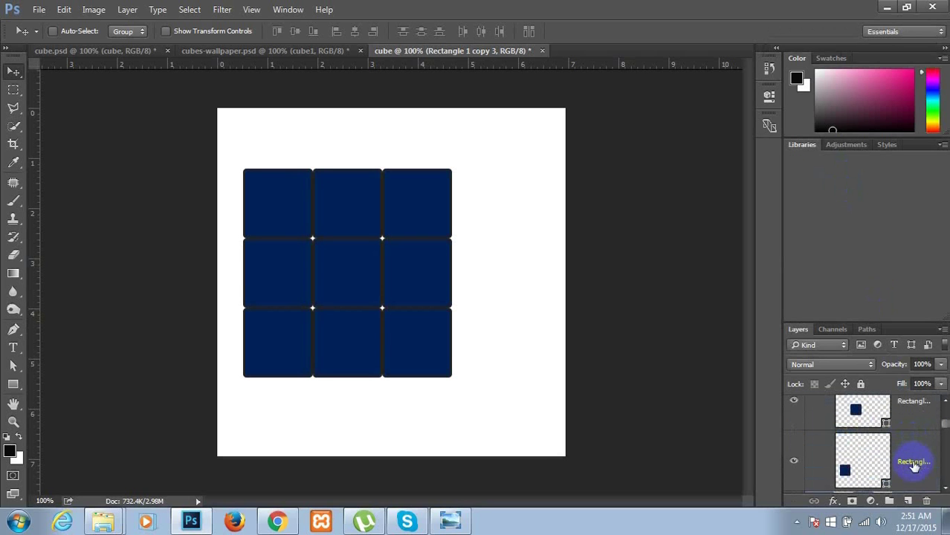
click(914, 464)
right_click(914, 463)
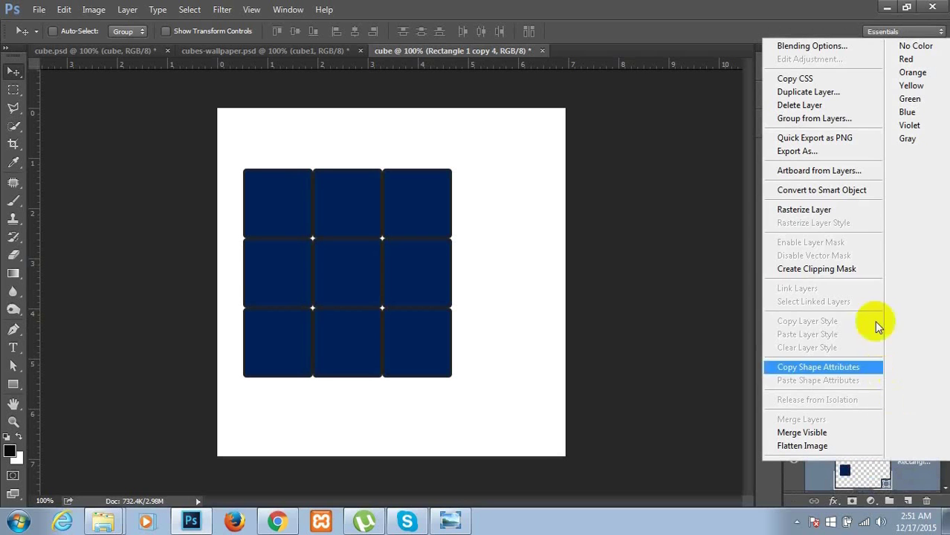
click(840, 269)
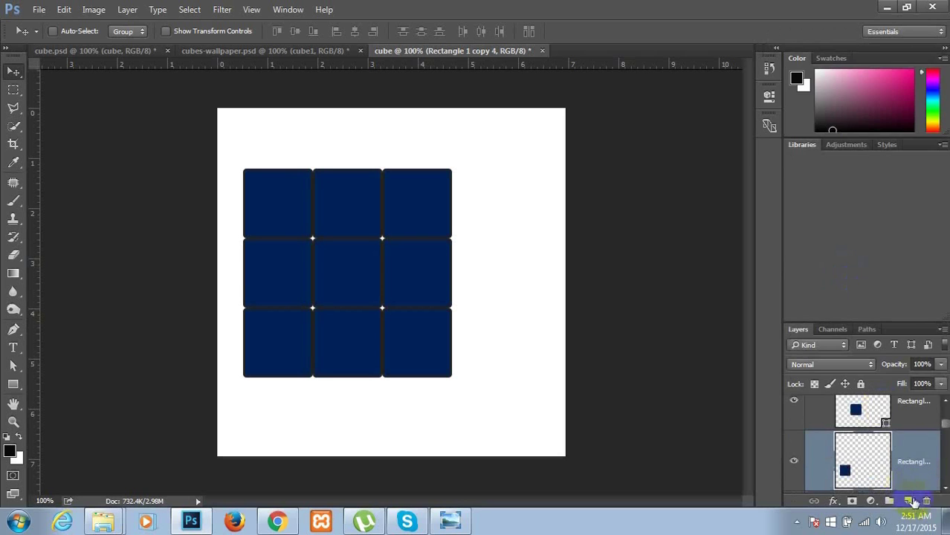
right_click(915, 480)
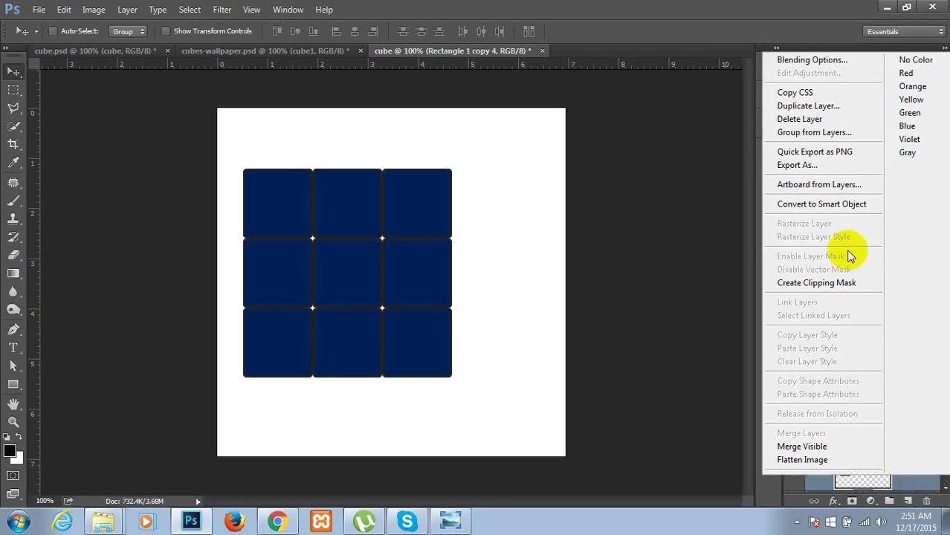
click(839, 205)
Step: Rasterize the layer of the bottom row's middle square and convert it to a smart object
scroll(905, 434, up, 5)
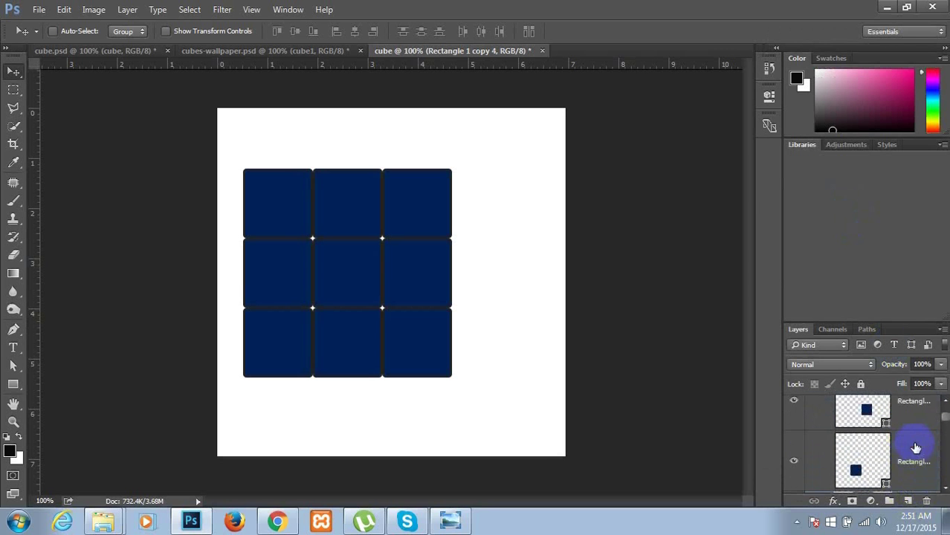
click(917, 460)
right_click(917, 461)
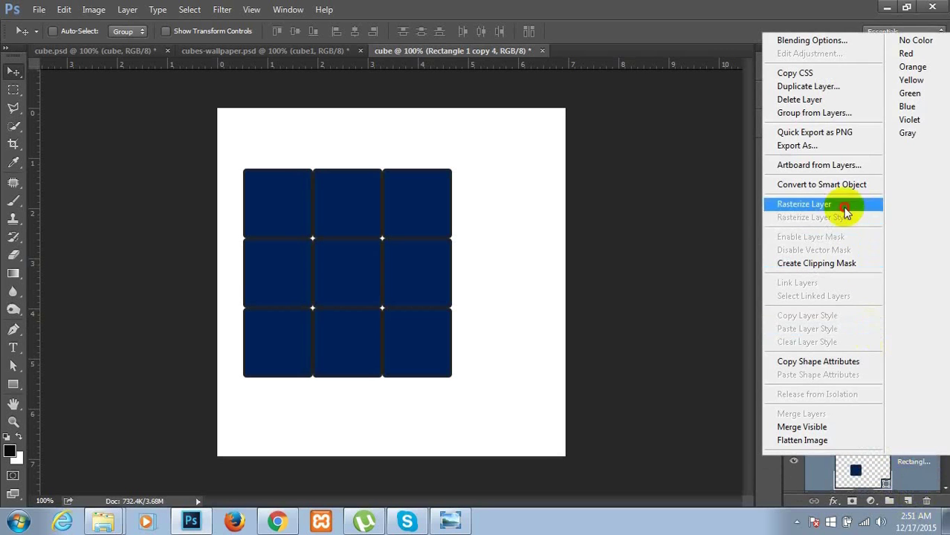
click(840, 204)
click(908, 416)
right_click(908, 416)
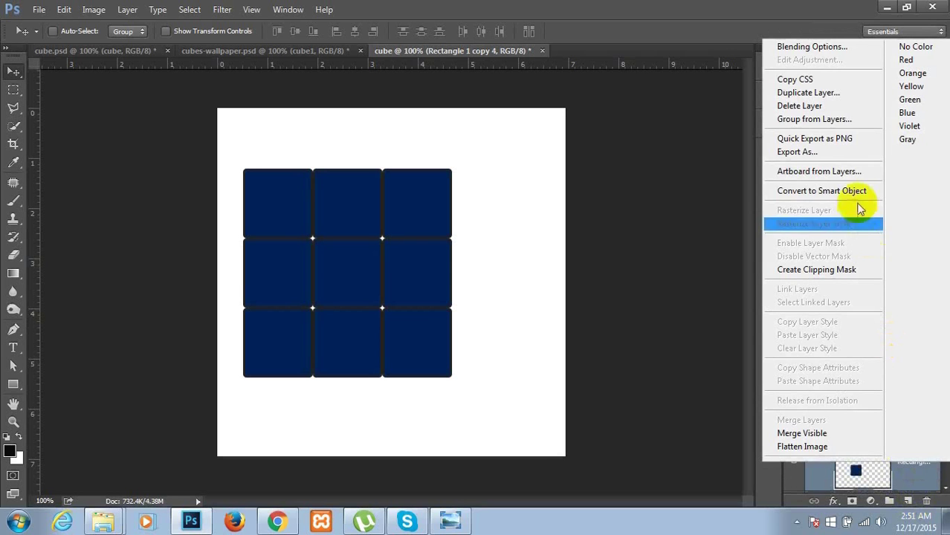
click(816, 187)
Step: Rasterize the layer of the bottom row's right square and convert it to a smart object
scroll(913, 449, up, 5)
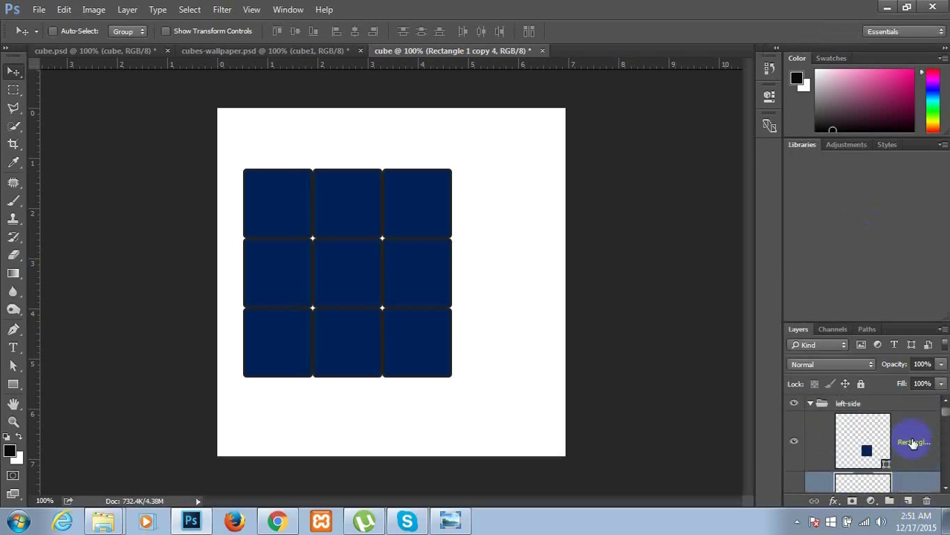
click(912, 443)
right_click(912, 443)
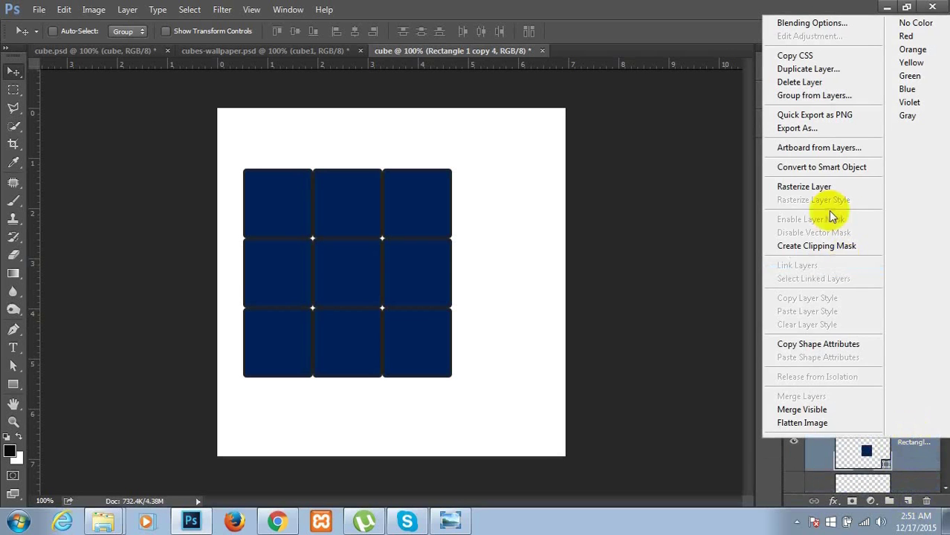
click(829, 190)
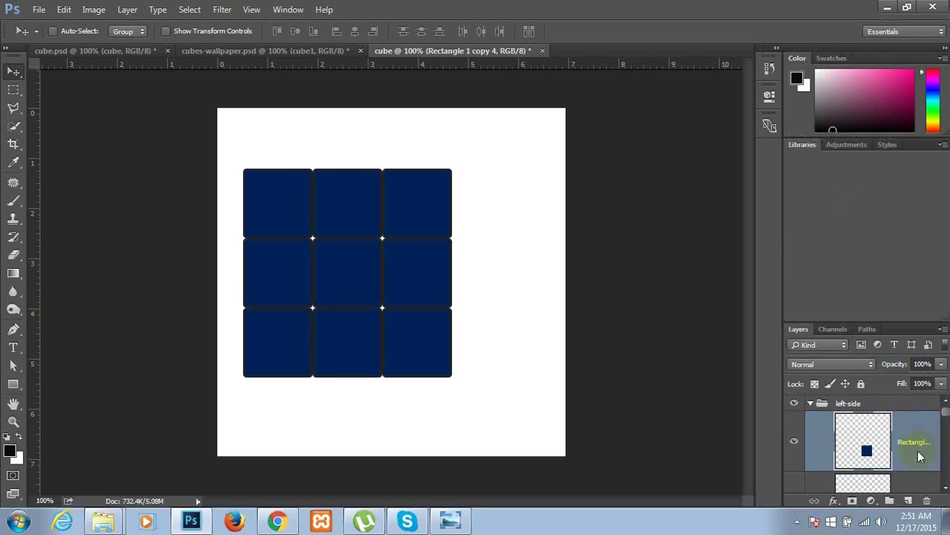
right_click(919, 456)
click(844, 178)
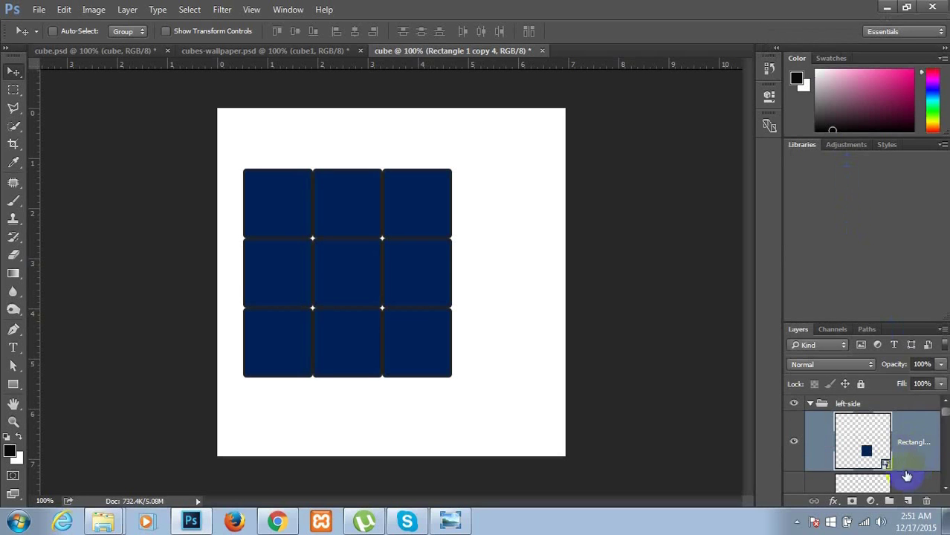
Step: Collapse the left-side group and move its whole grid down to the canvas's lower-left area
scroll(897, 457, down, 5)
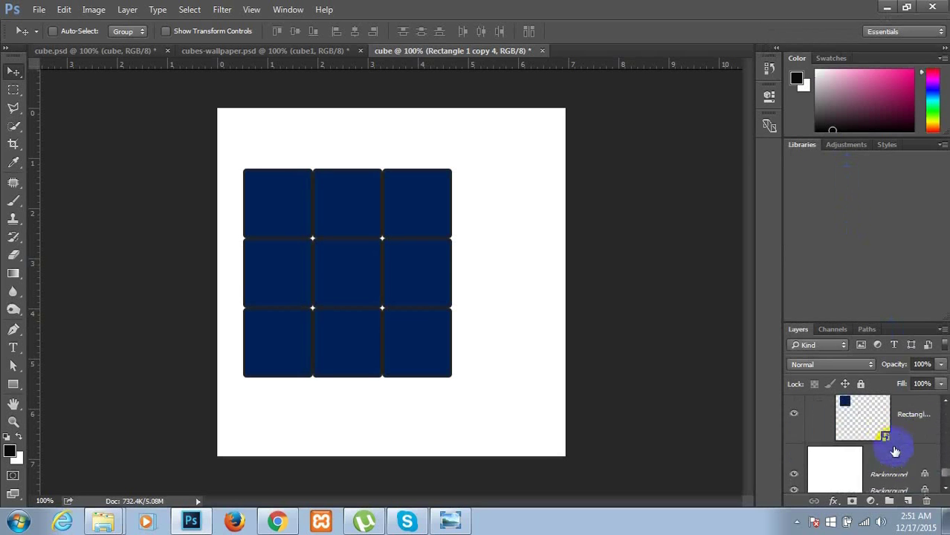
scroll(893, 449, up, 5)
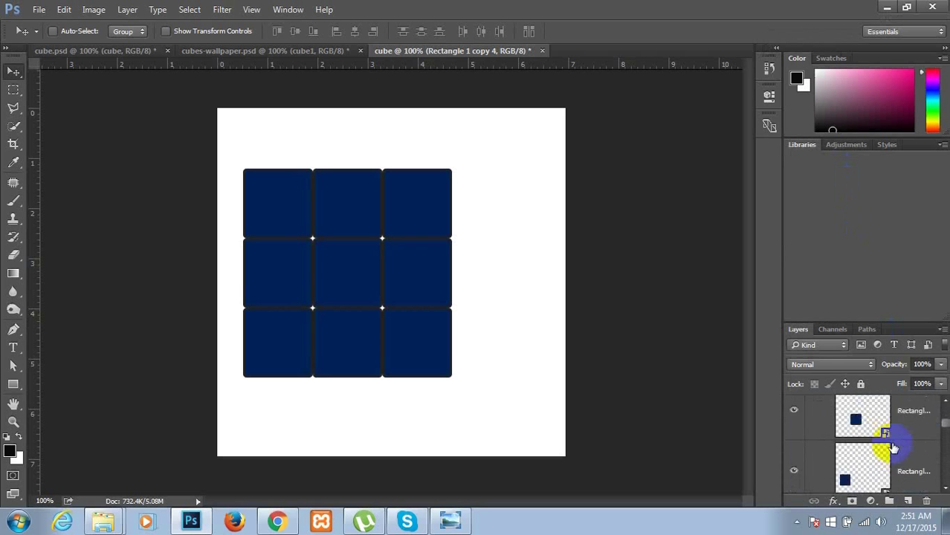
click(810, 405)
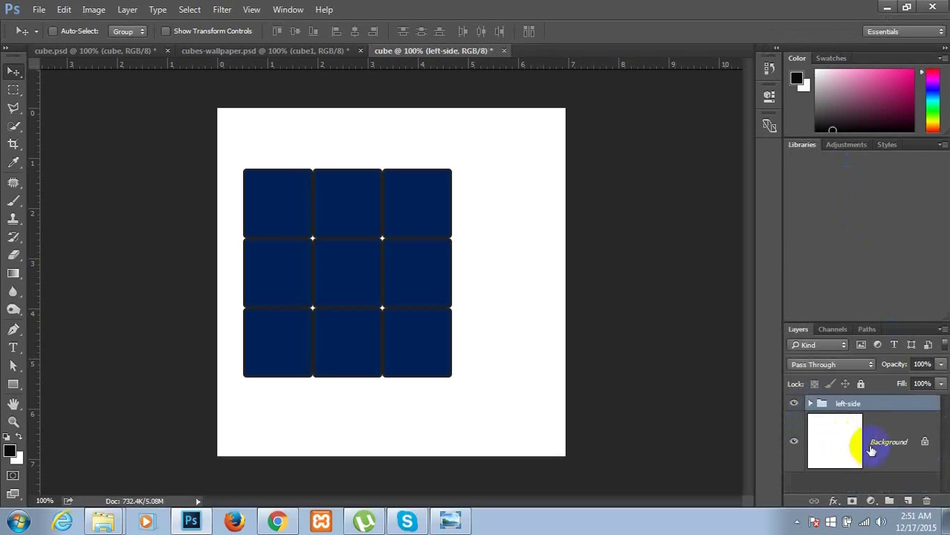
drag(328, 238, 331, 296)
Step: Scale the left-side group proportionally to about 67.67%, keeping its lower-left corner in place, and apply the transform
key(ctrl+t)
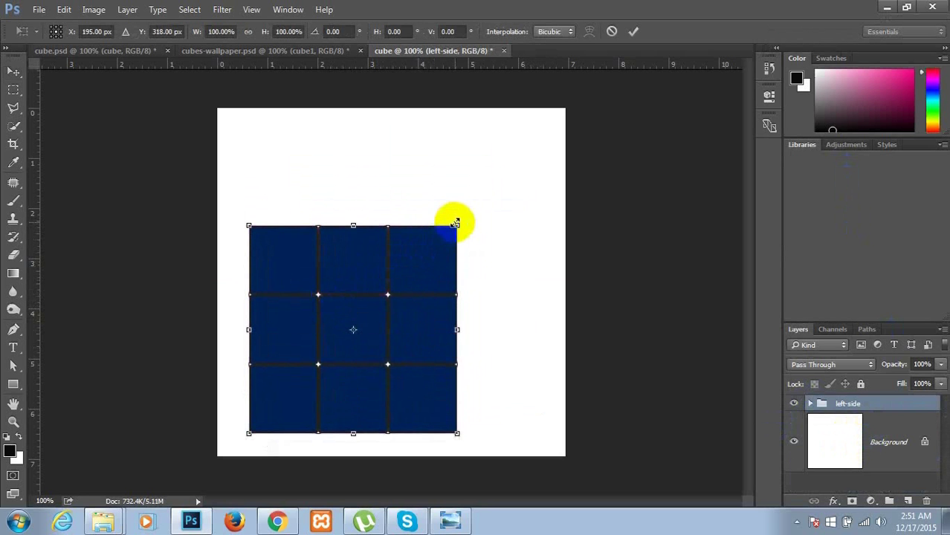
drag(456, 223, 402, 293)
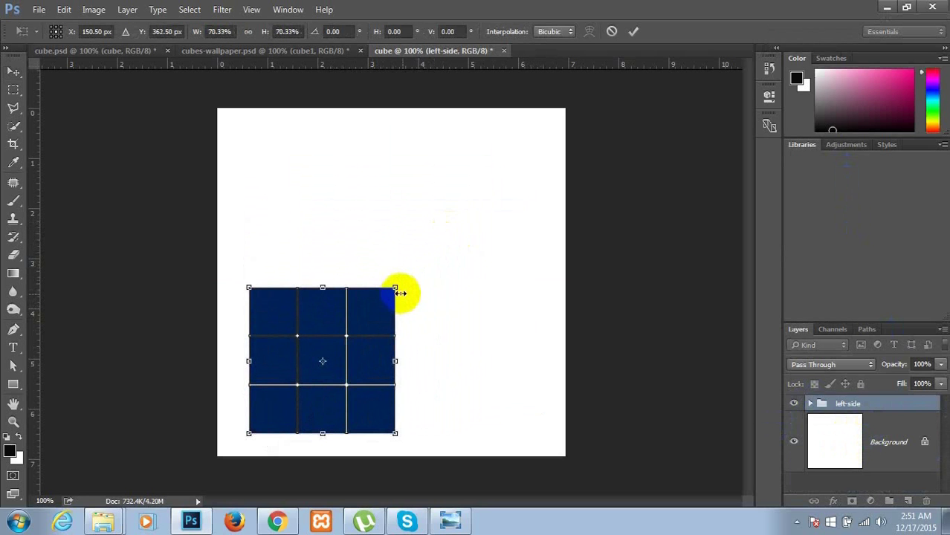
drag(396, 287, 391, 293)
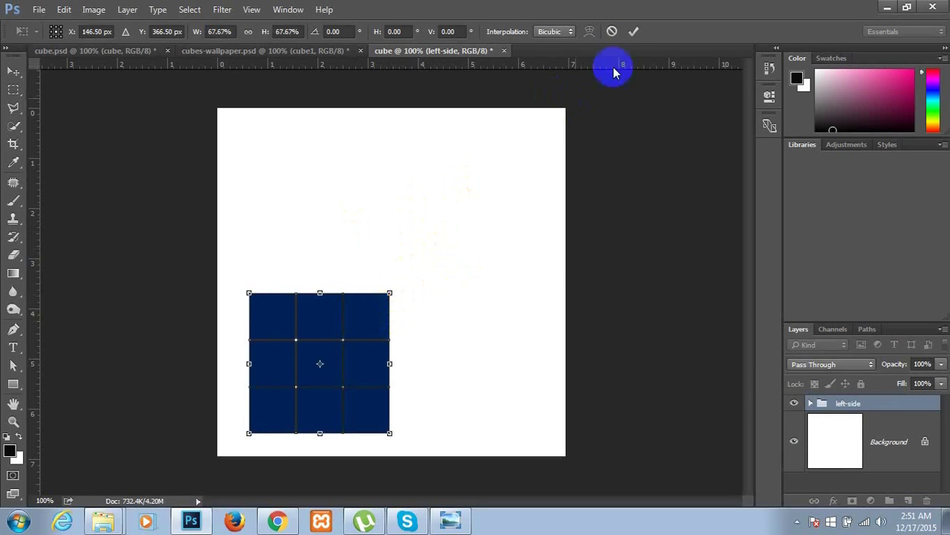
click(632, 31)
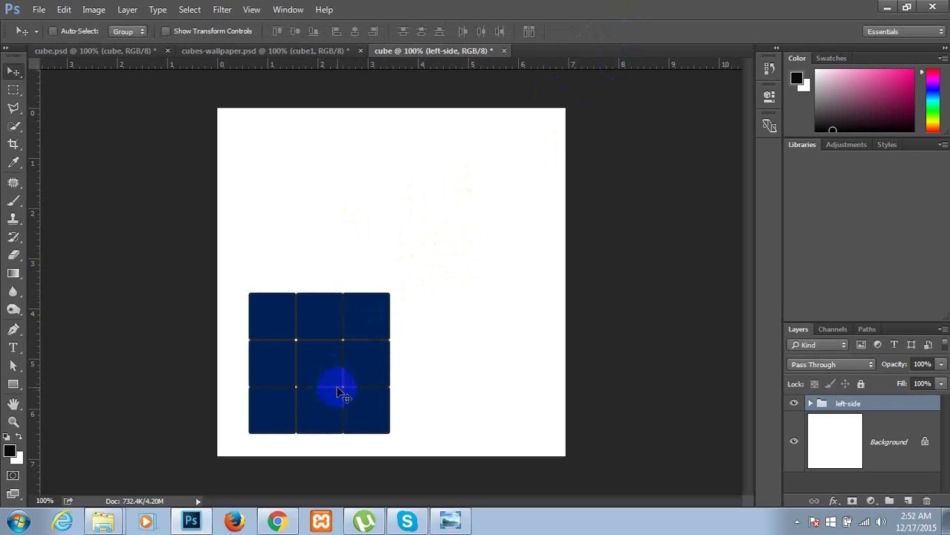
Step: Duplicate the left-side grid twice with Smart Guides shown, placing one copy flush to its right and the other centred directly above both
drag(338, 391, 402, 251)
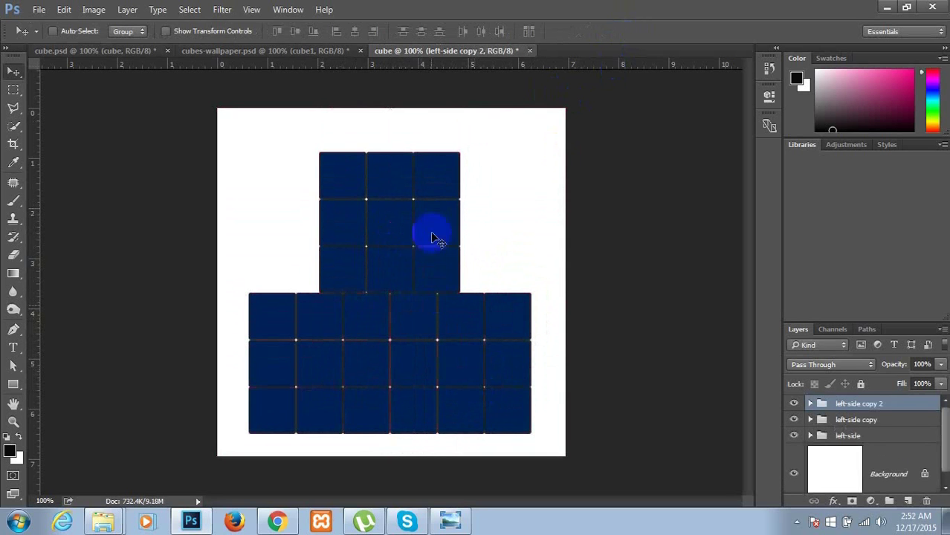
click(379, 216)
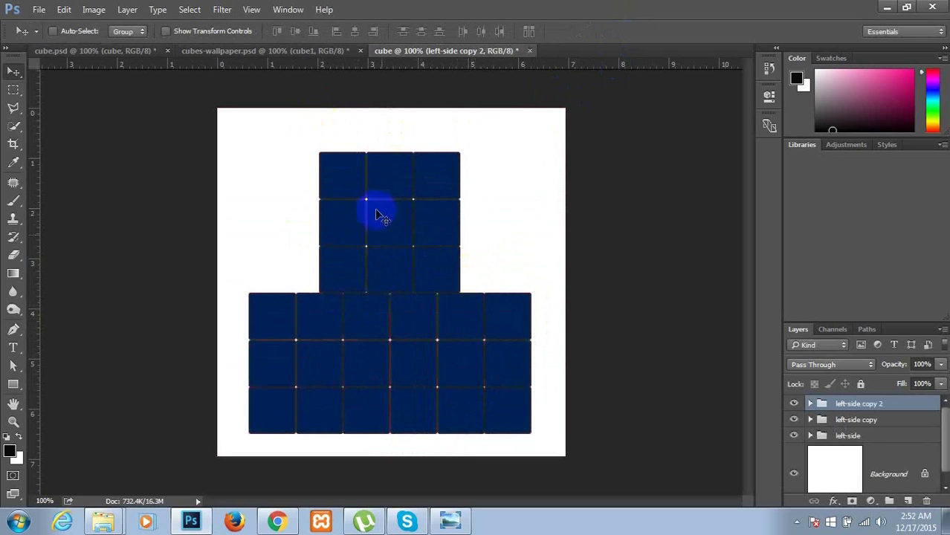
click(252, 10)
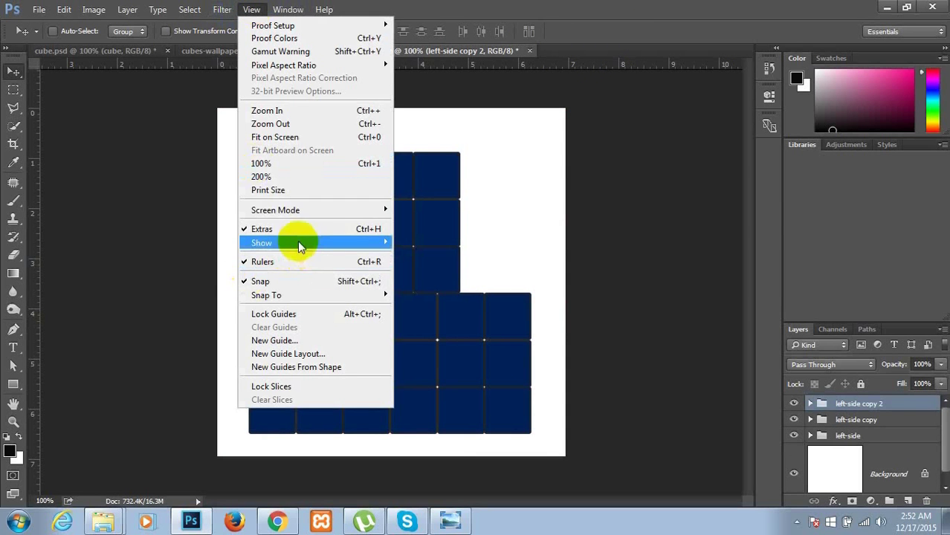
mouse_move(316, 249)
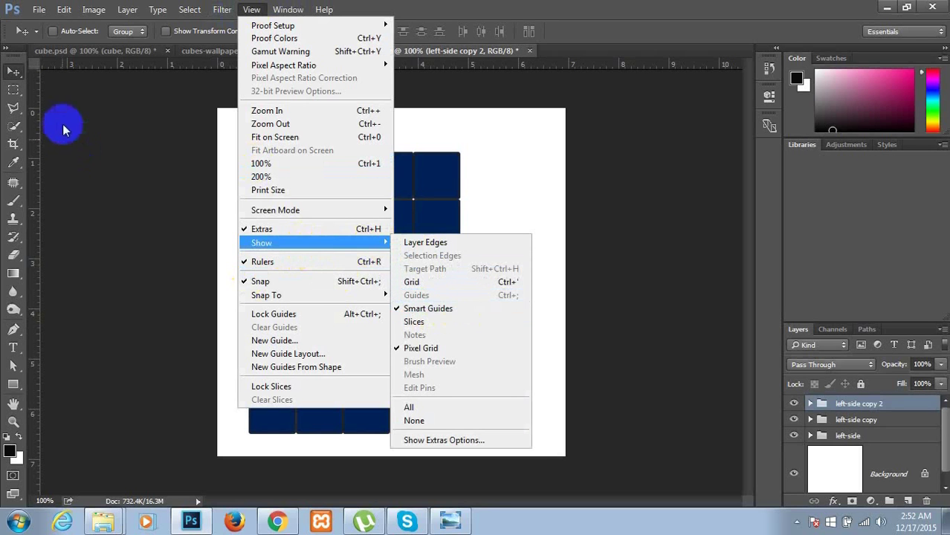
click(12, 73)
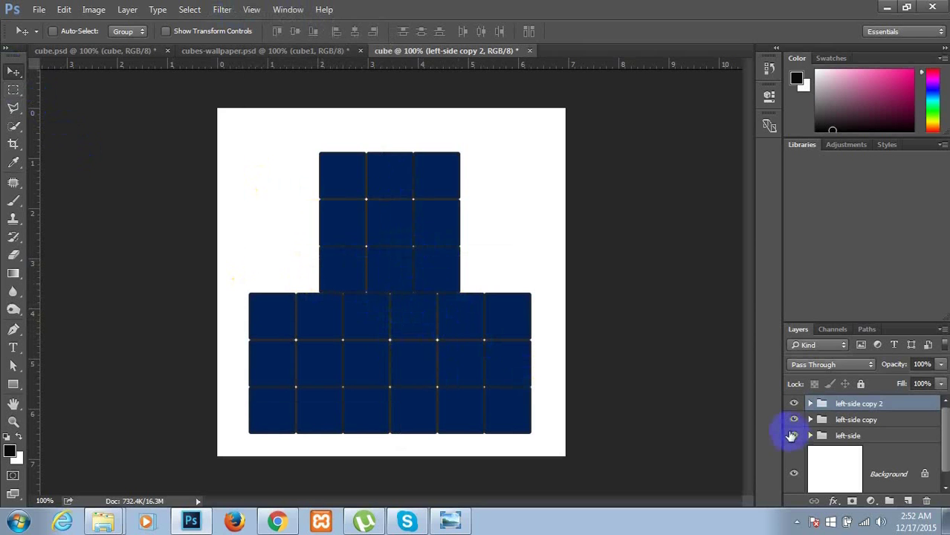
Step: Rename the lower copied group as right-side and the upper copied group as top
click(849, 420)
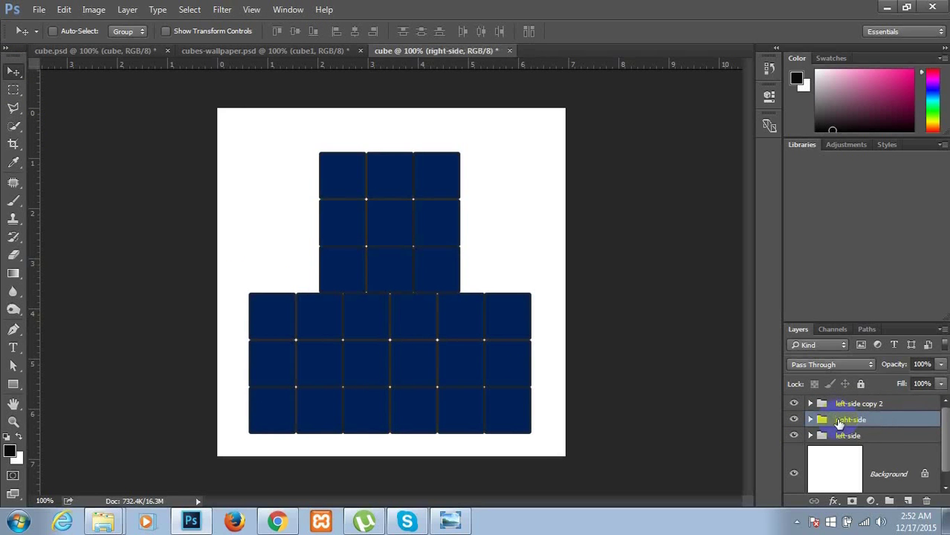
double_click(849, 404)
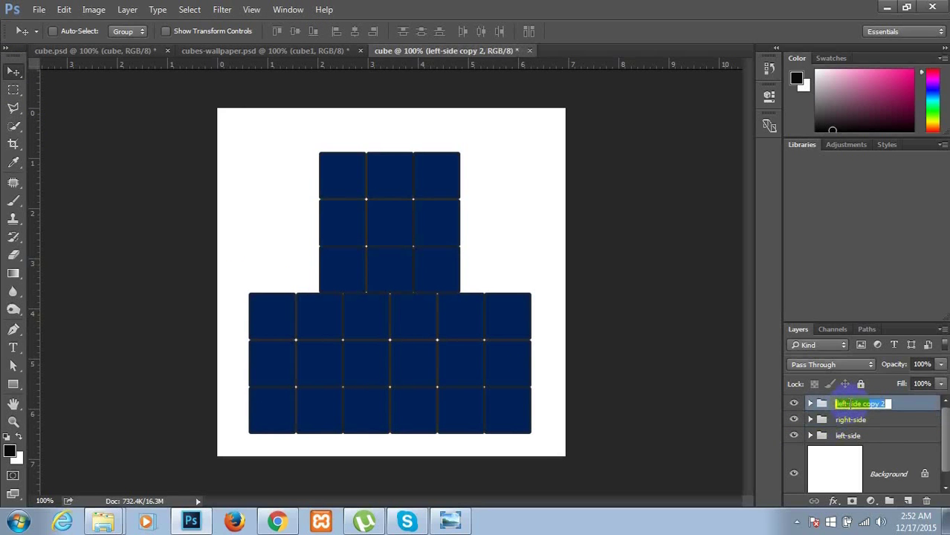
text(top)
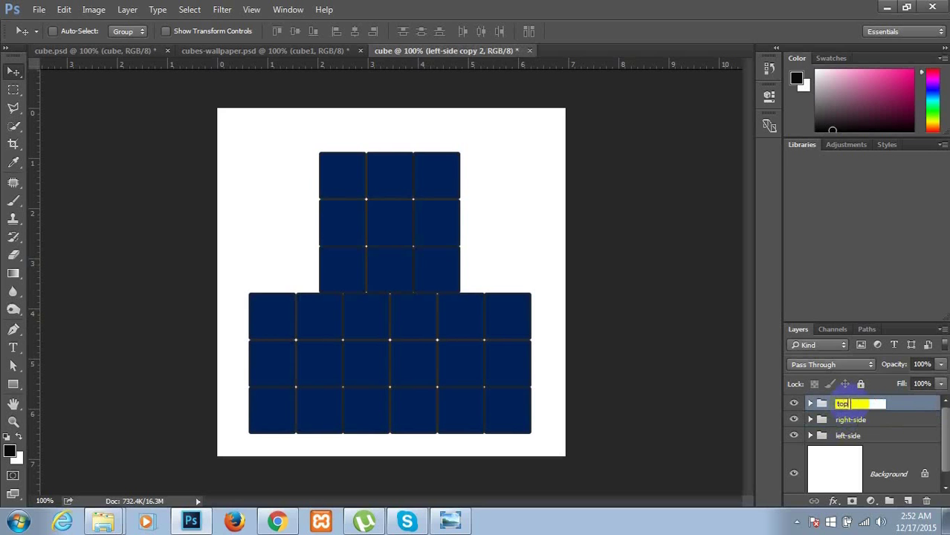
click(801, 403)
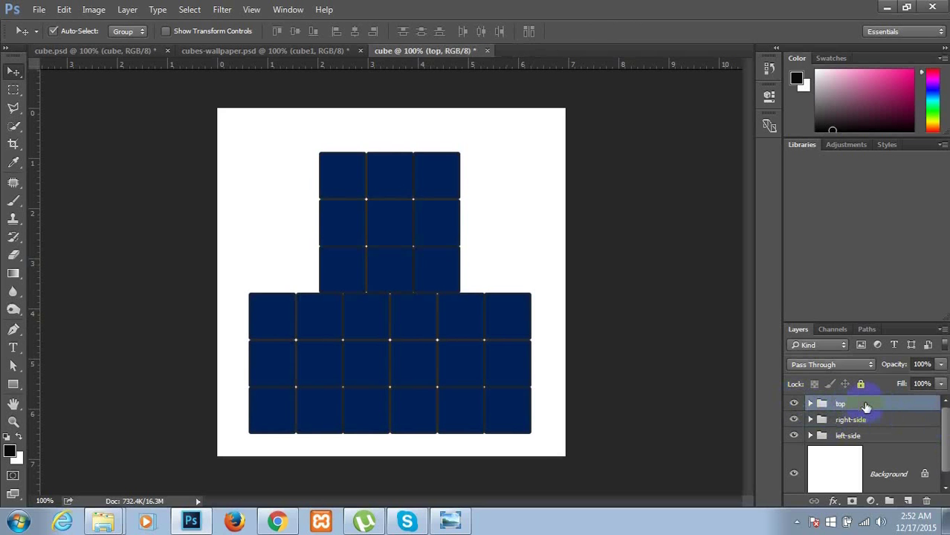
Step: Rotate the top group by 45° so its grid stands as a diamond, and apply the transform
key(ctrl+t)
click(336, 30)
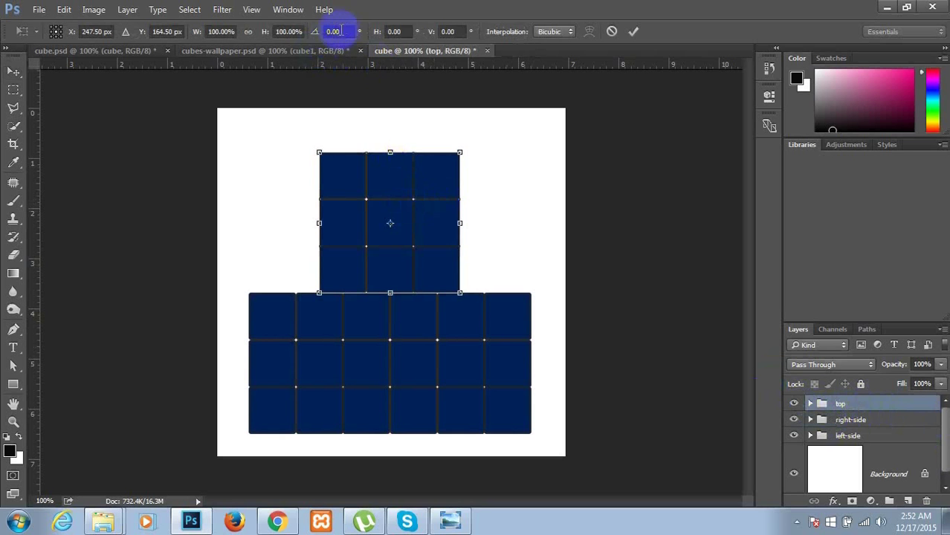
double_click(341, 32)
text(45)
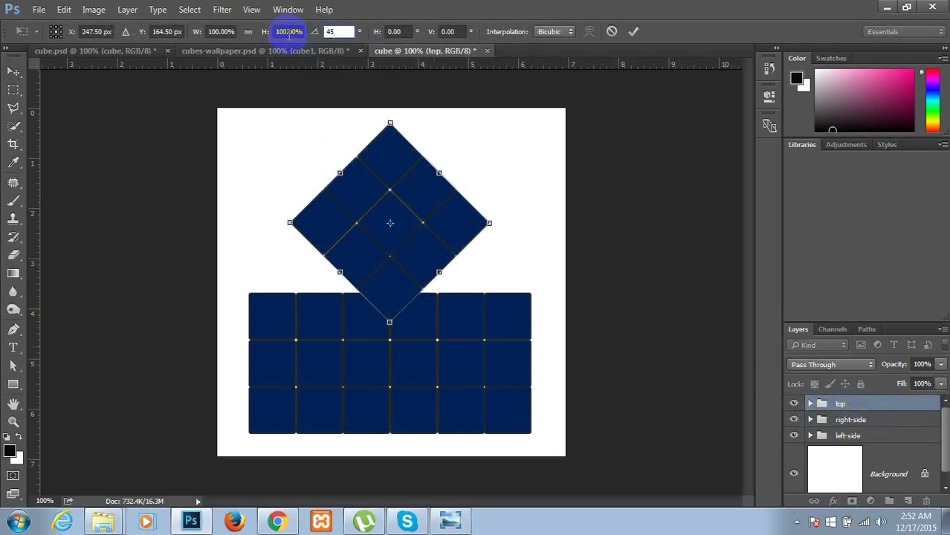
click(338, 127)
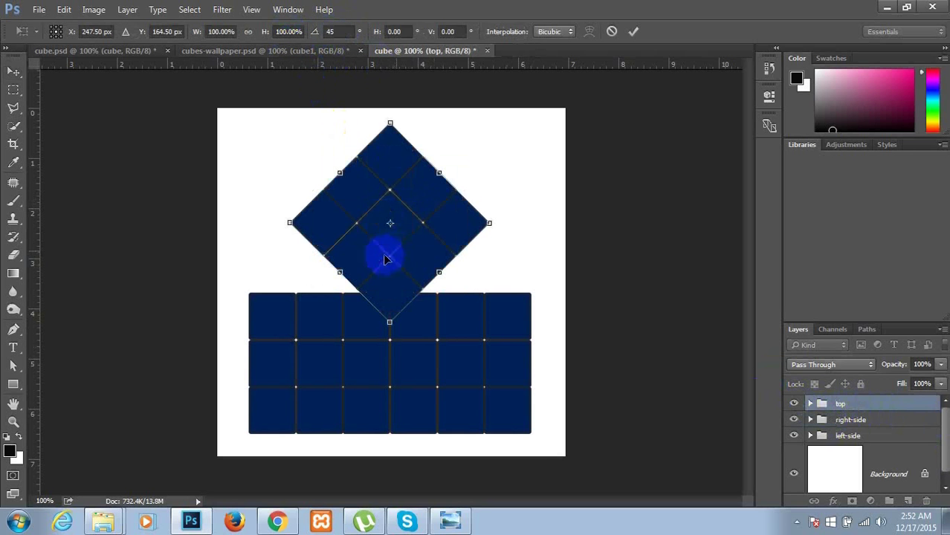
click(633, 31)
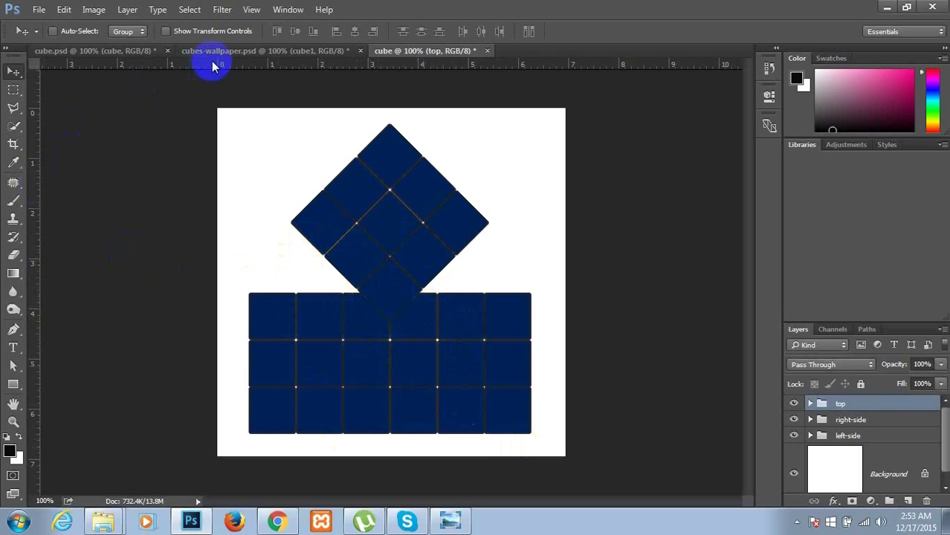
Step: Place horizontal guides level with the diamond centre tile's lowest corner and the lower grids' second seam, and vertical guides at the diamond's side corners
drag(211, 66, 221, 254)
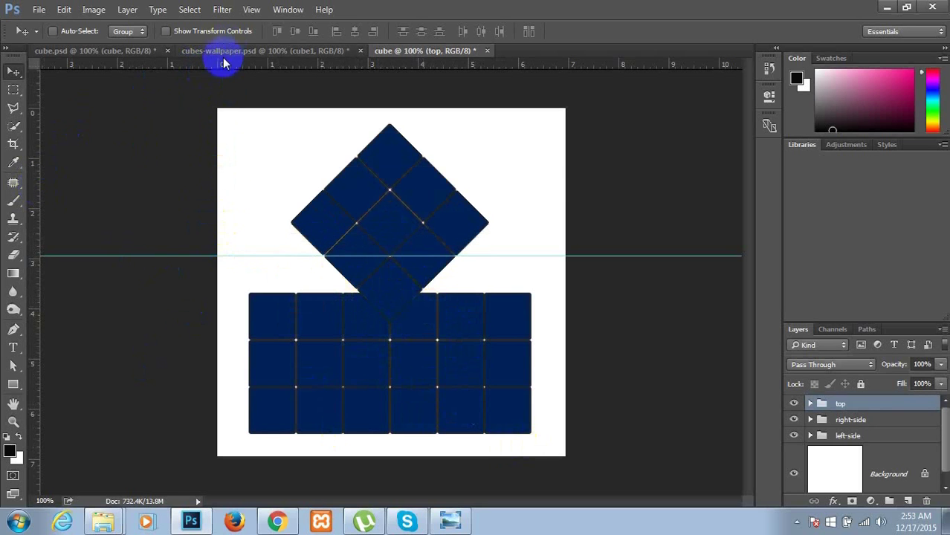
drag(221, 65, 246, 388)
drag(35, 283, 293, 331)
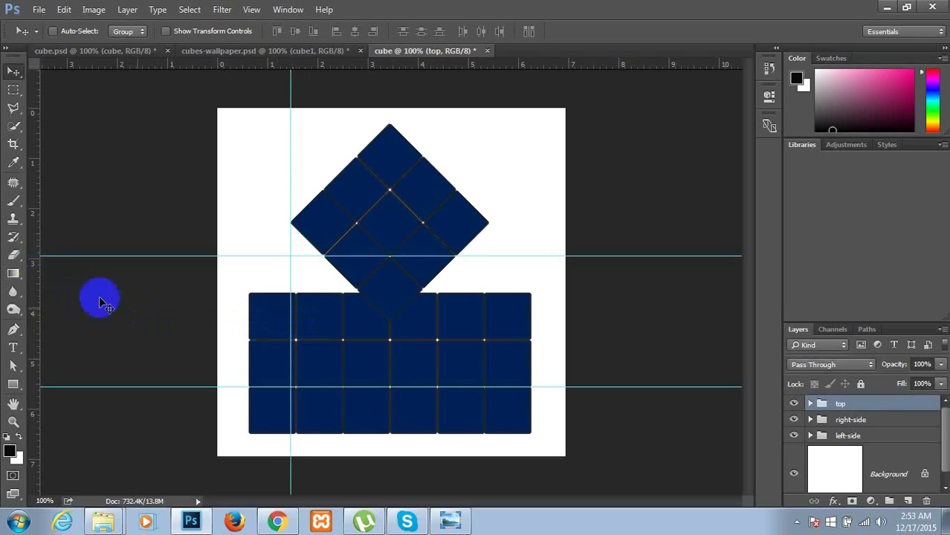
drag(34, 274, 489, 332)
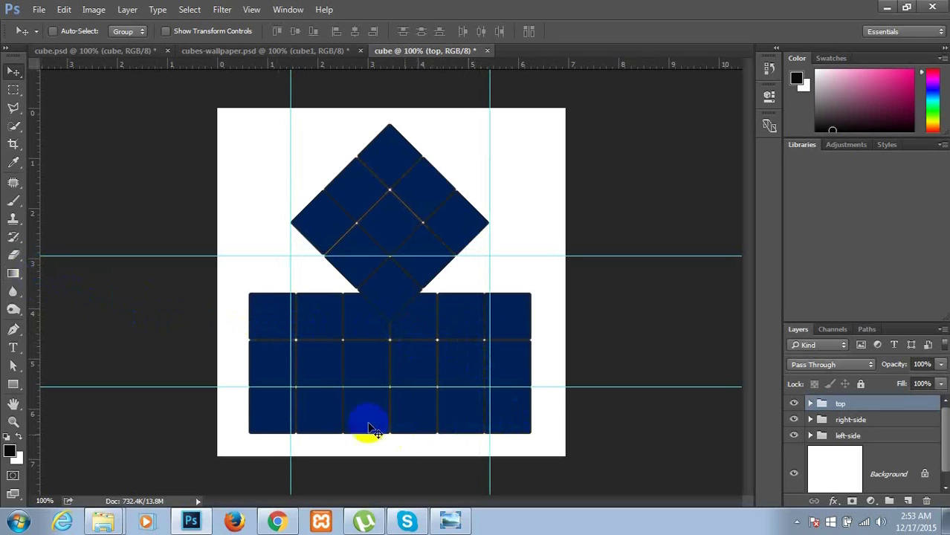
Step: Nudge the top group straight up until its lowest corner touches the lower grids' upper edge, and add a vertical guide through its centre
click(847, 435)
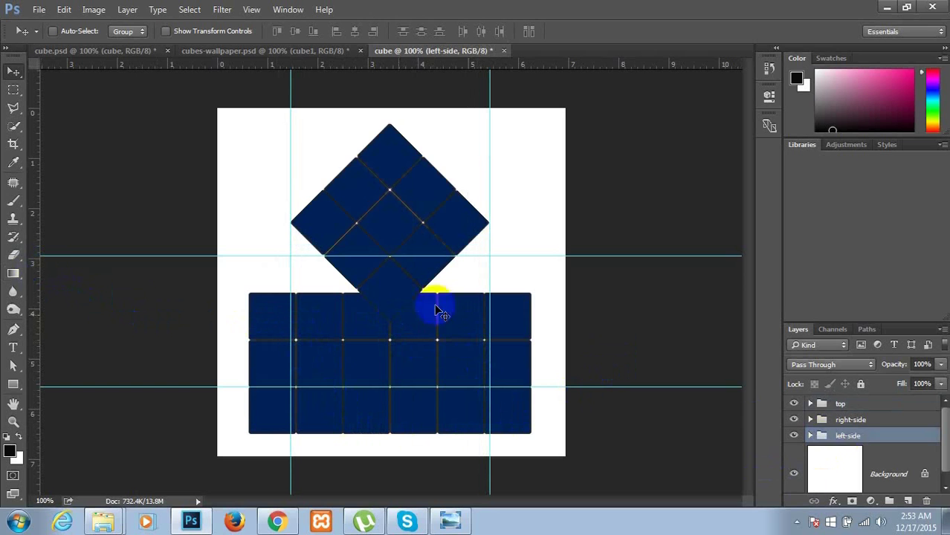
click(849, 407)
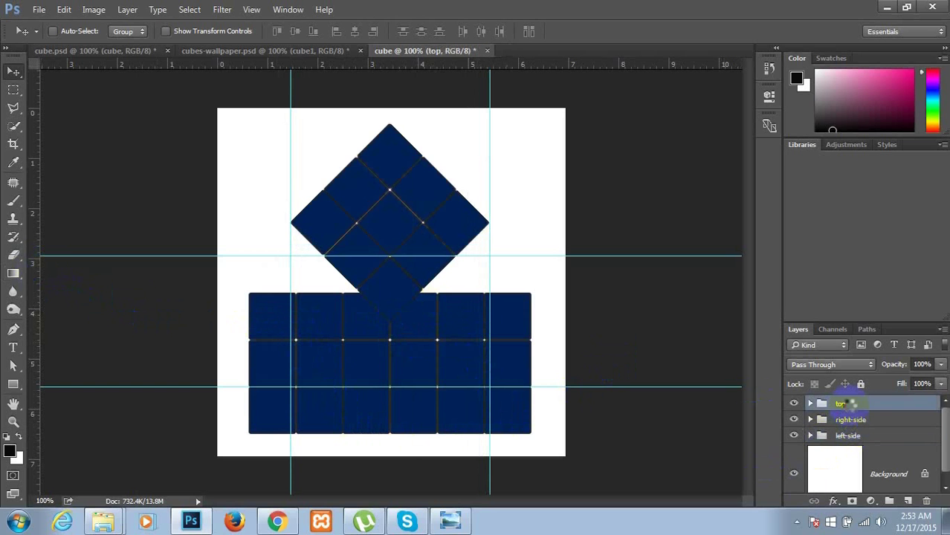
key(Up)
key(Up)
key(Up)
key(Up)
key(Up)
key(Up)
key(Up)
key(Up)
key(Up)
key(Up)
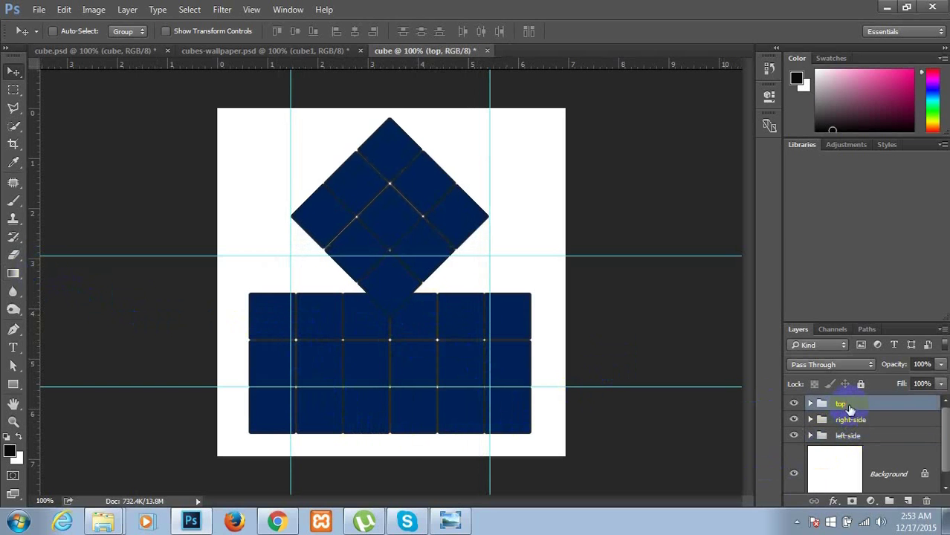
drag(41, 214, 392, 241)
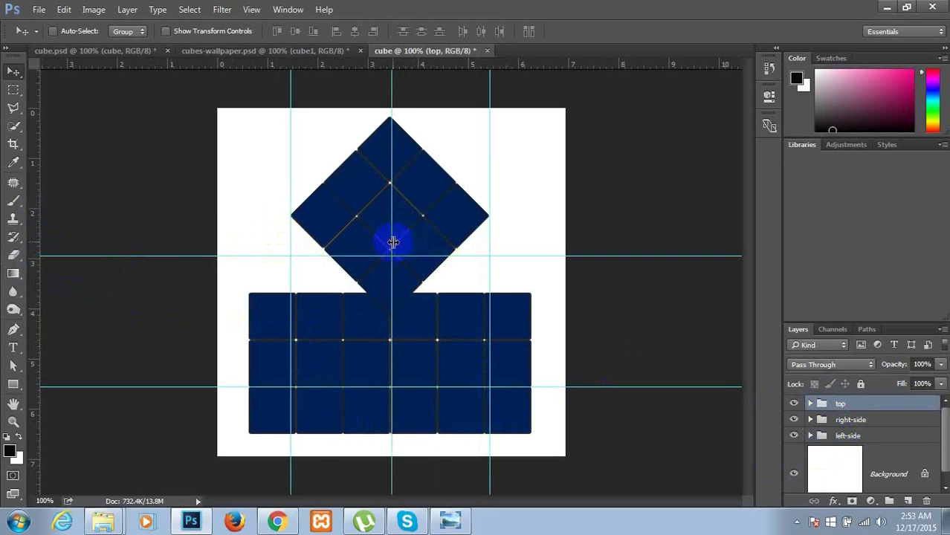
key(Up)
key(Up)
key(Up)
key(Up)
key(Up)
key(Up)
key(Up)
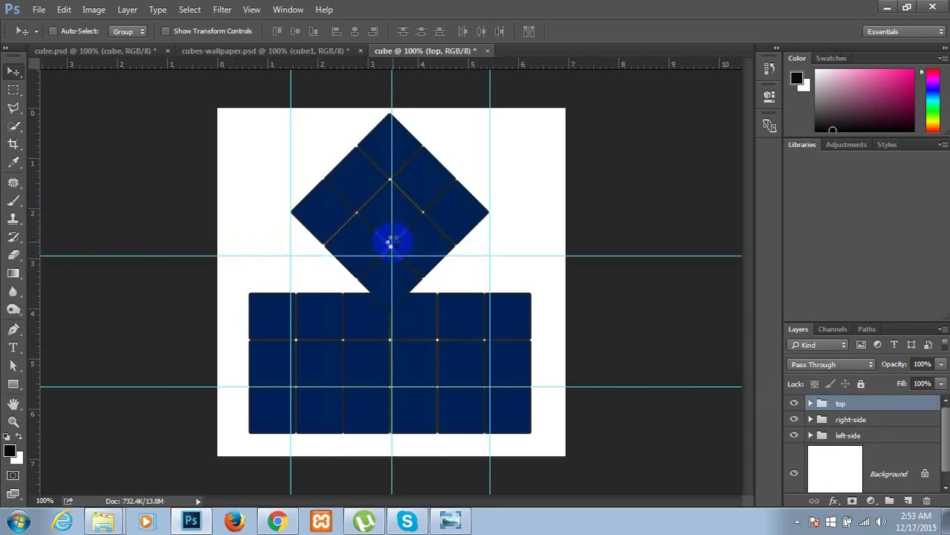
key(Up)
key(Up)
key(Up)
key(Up)
key(Up)
key(Up)
key(Up)
key(Up)
key(Up)
key(Up)
key(Up)
key(Up)
key(Up)
key(Up)
key(Up)
key(Up)
key(Up)
key(Up)
key(Up)
key(Up)
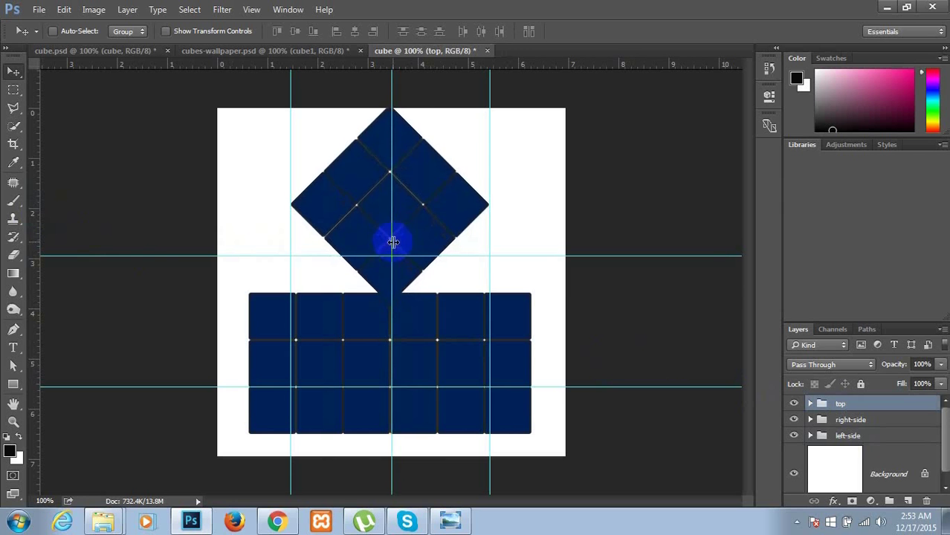
key(Up)
key(Up)
key(Up)
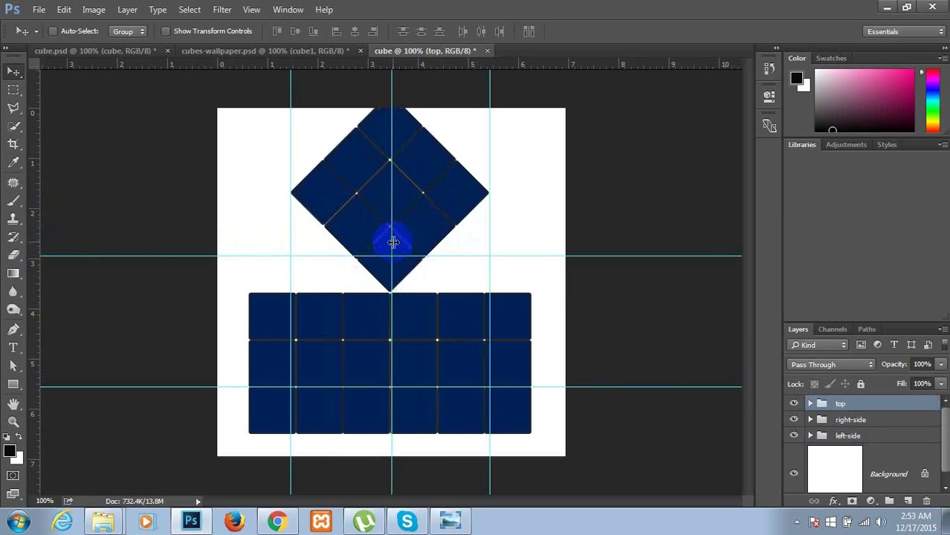
key(Down)
key(Down)
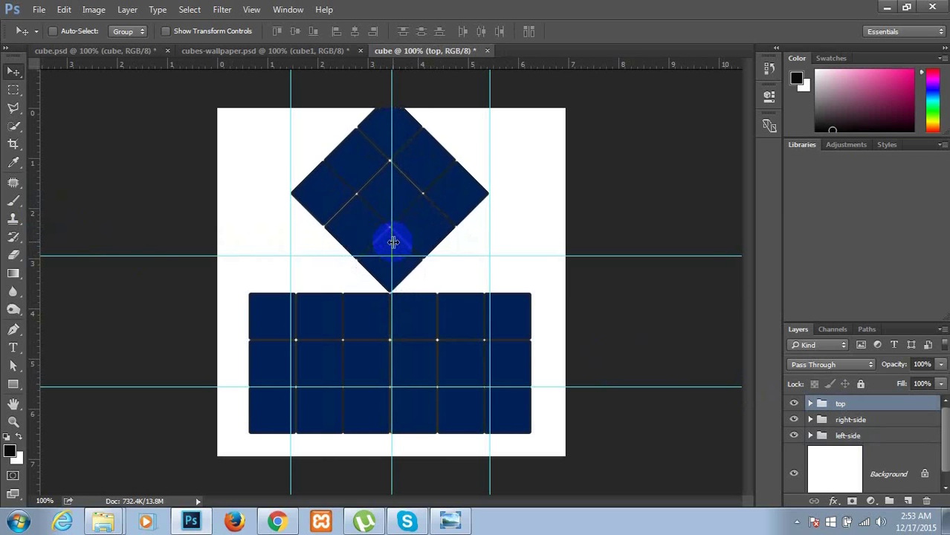
Step: Distort the left-side group by moving its two outer corners to the intersections of the left vertical and horizontal guides, and apply it
click(879, 440)
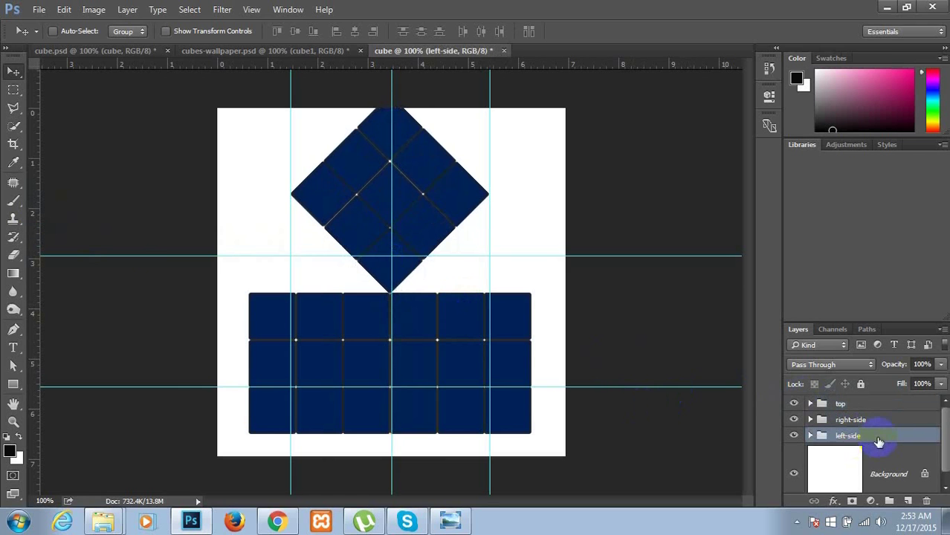
key(ctrl+t)
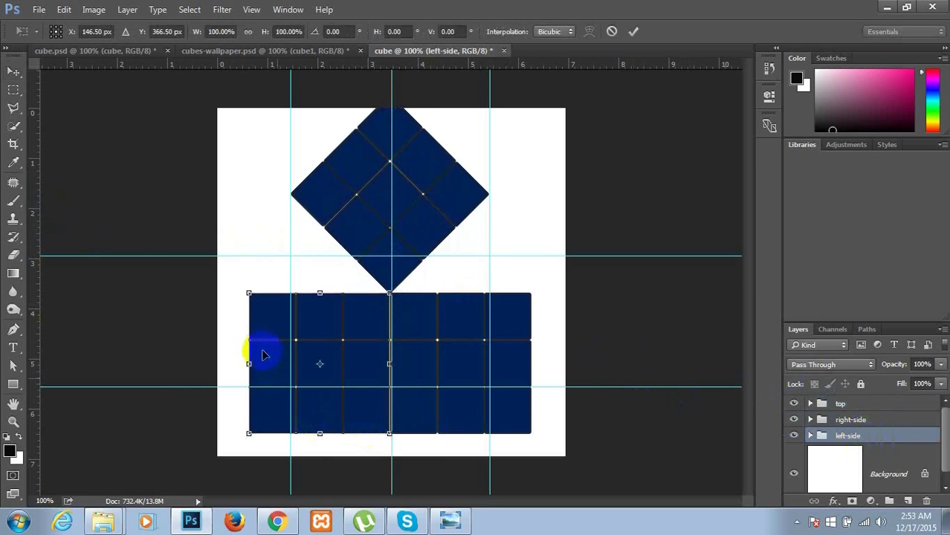
right_click(269, 321)
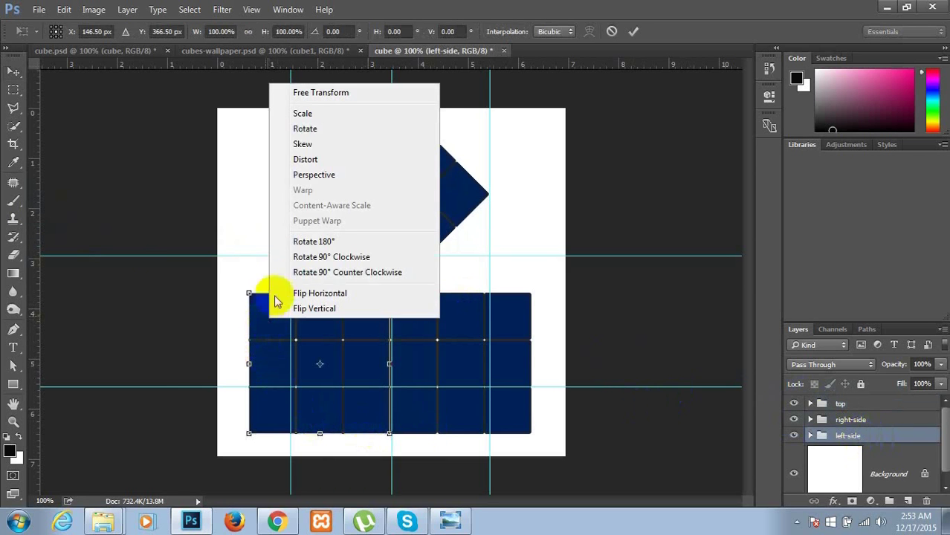
click(315, 163)
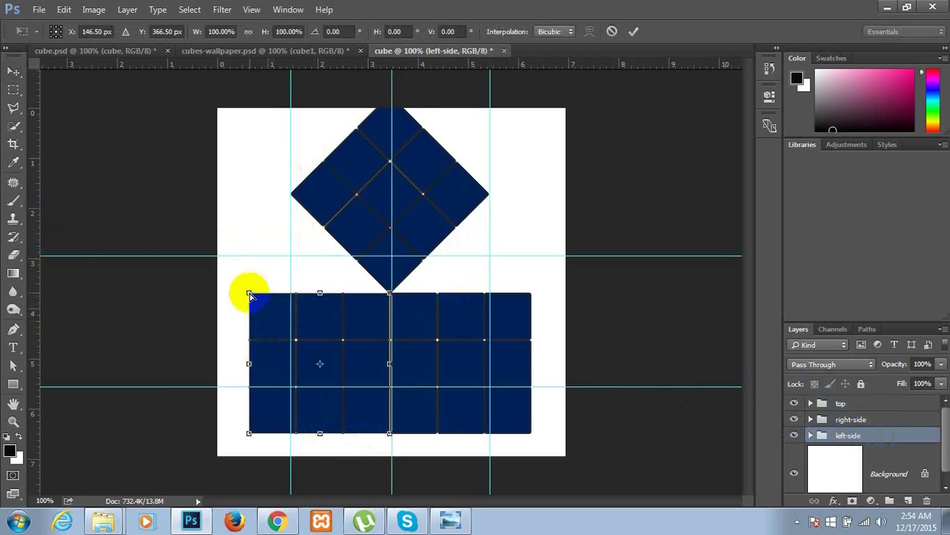
drag(249, 293, 291, 256)
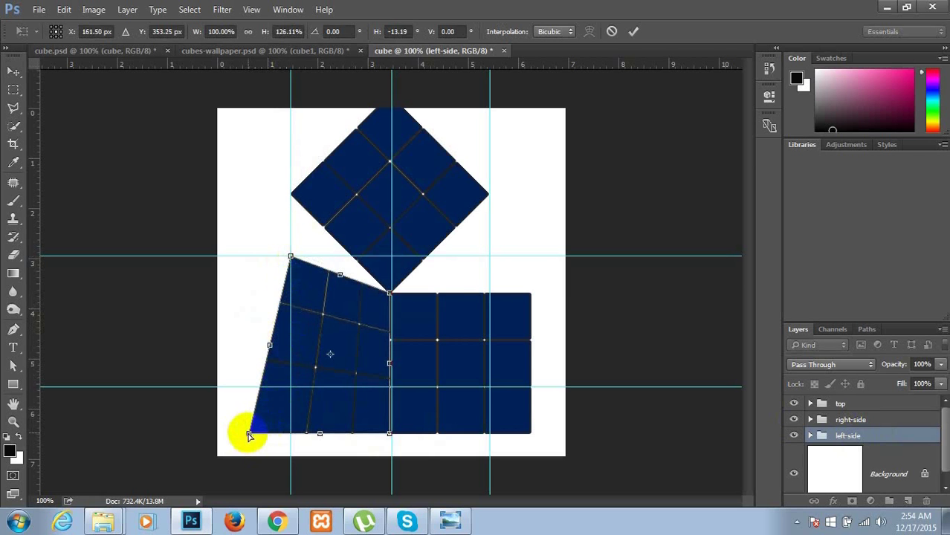
drag(249, 434, 290, 387)
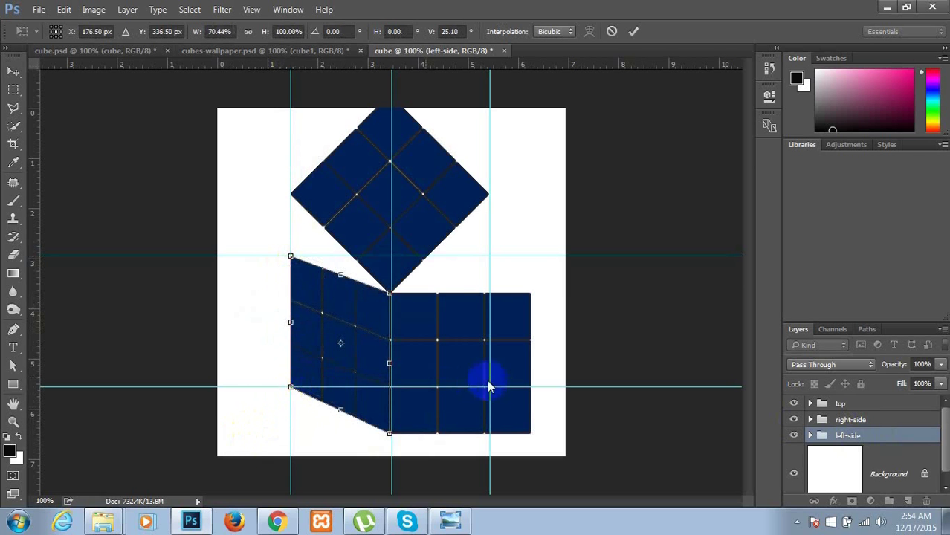
click(638, 31)
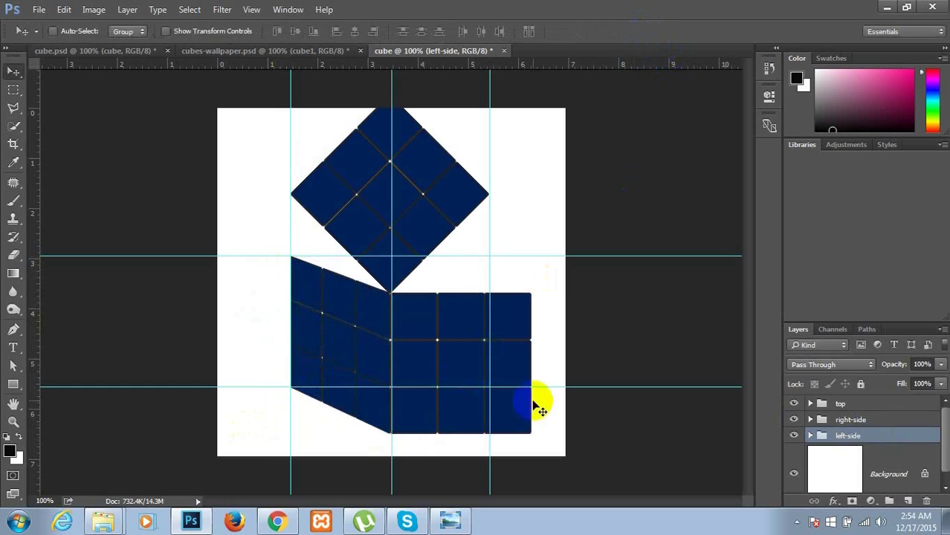
Step: Distort the right-side group by moving its two outer corners to the intersections of the right vertical and horizontal guides, and apply it
click(866, 421)
key(ctrl)
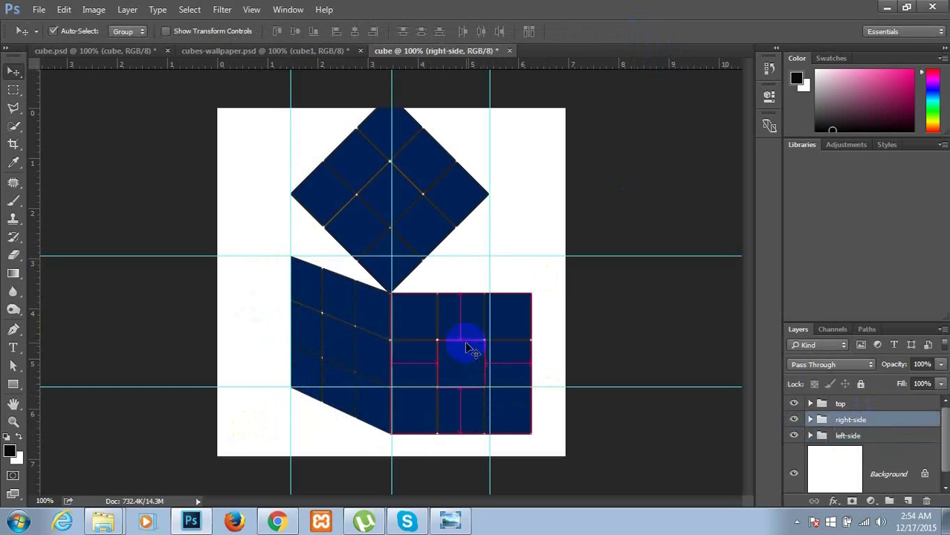
key(ctrl+t)
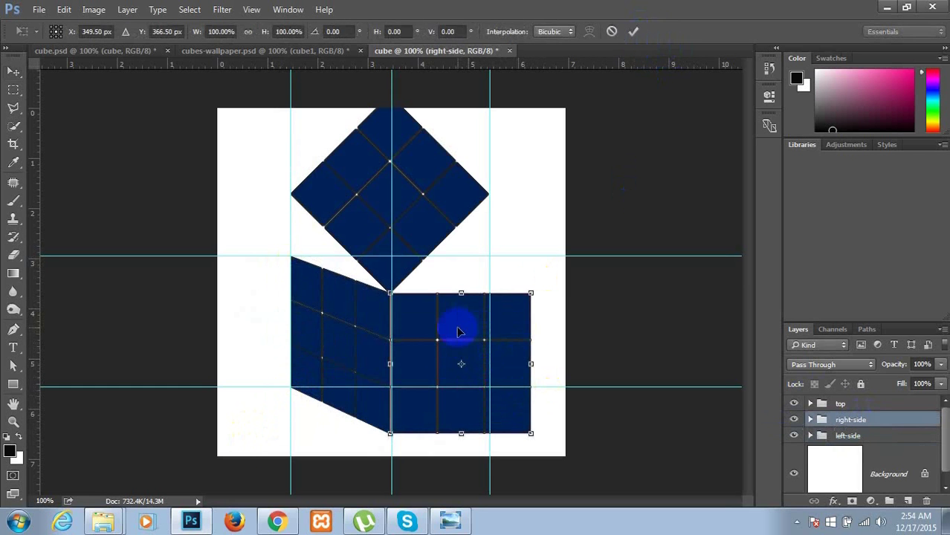
right_click(458, 334)
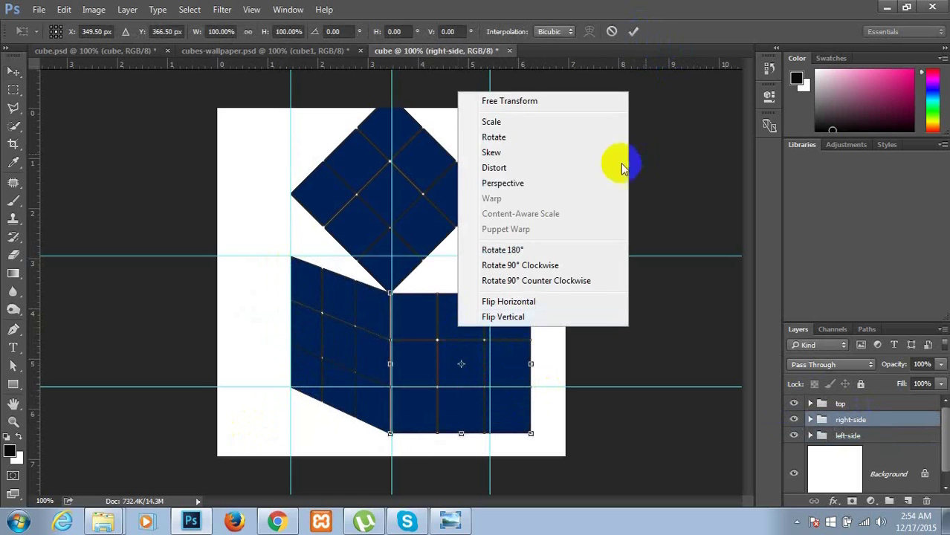
click(530, 170)
drag(529, 296, 488, 257)
drag(530, 435, 488, 390)
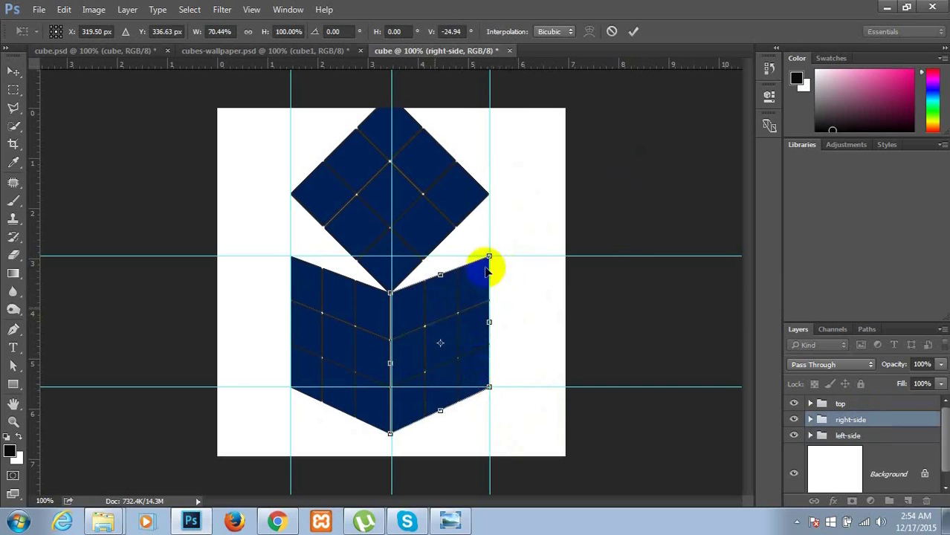
click(634, 31)
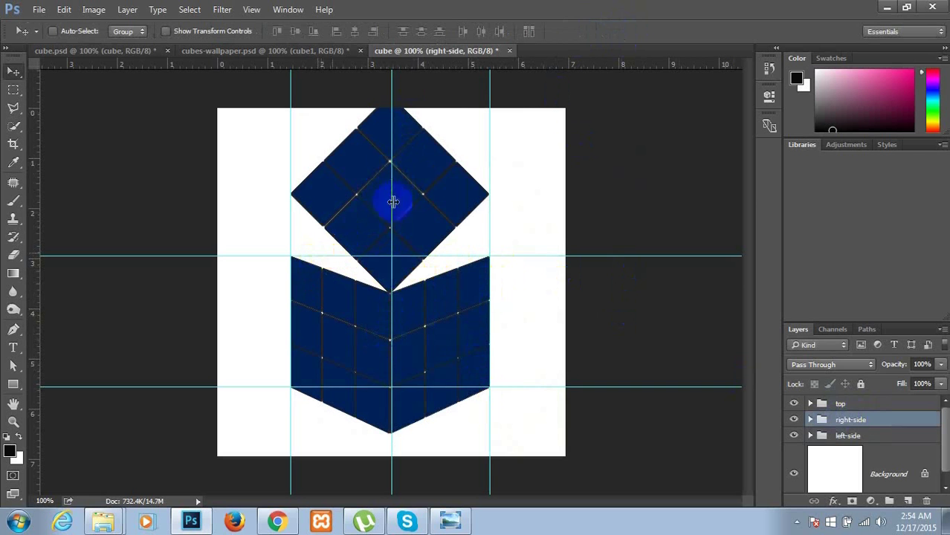
Step: Nudge the top group about 30 px down and 2 px right so its corners line up with the vertical guides
click(859, 405)
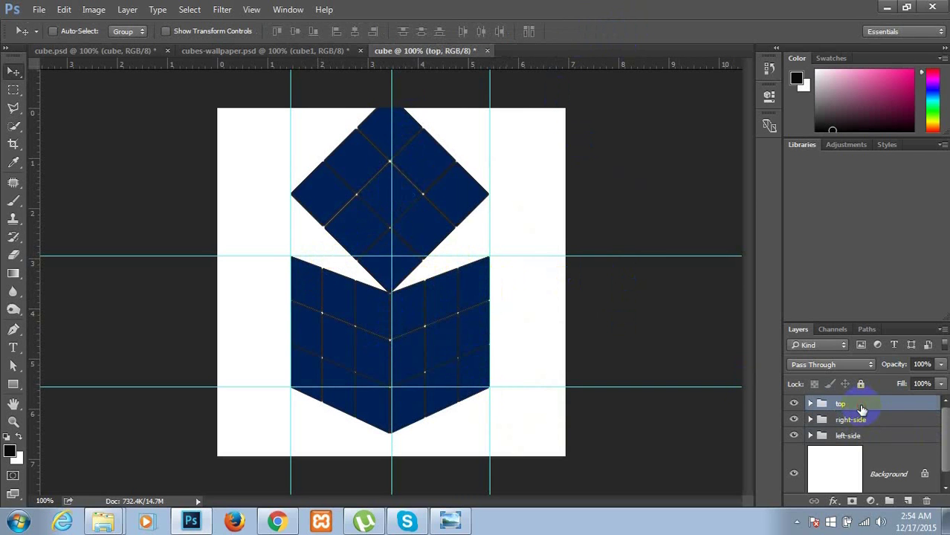
key(Down)
key(Down)
key(Down)
key(Down)
key(Down)
key(Down)
key(Down)
key(Down)
key(Down)
key(Down)
key(Down)
key(Down)
key(Down)
key(Down)
key(Down)
key(Down)
key(Down)
key(Down)
key(Down)
key(Down)
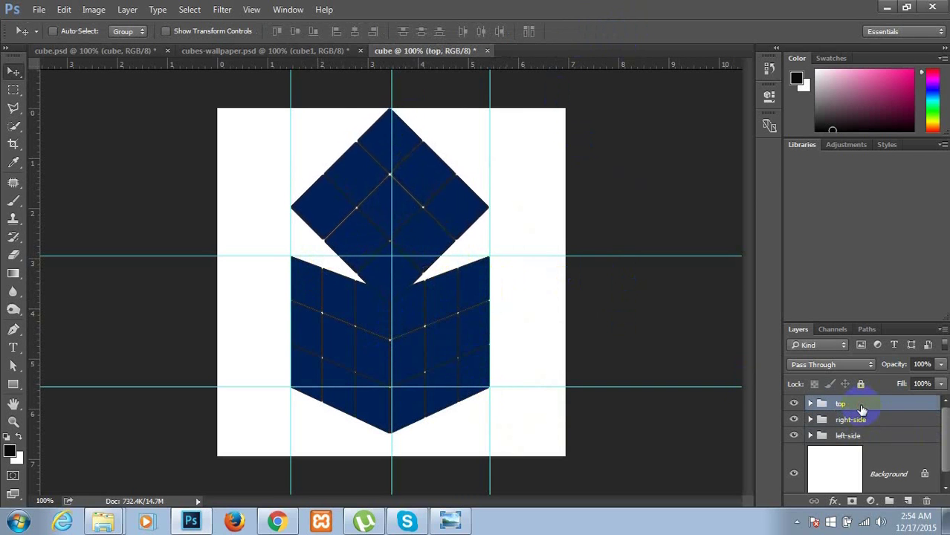
key(Down)
key(Down)
key(Down)
key(Down)
key(Down)
key(Down)
key(Down)
key(Down)
key(Down)
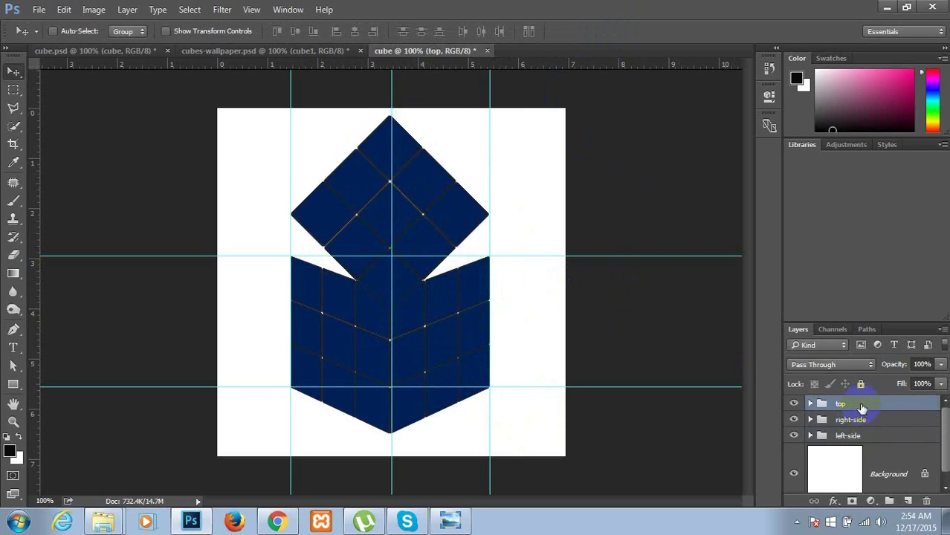
key(Right)
key(Right)
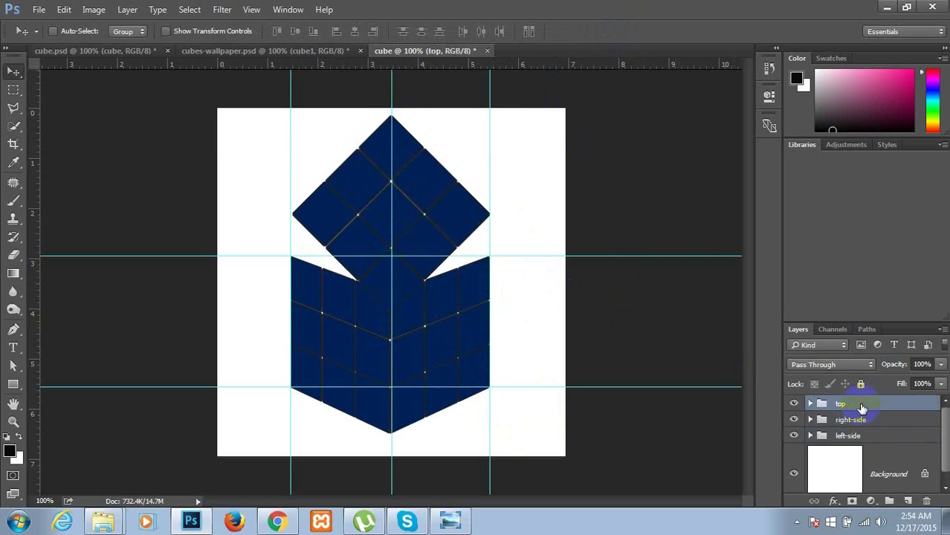
key(Down)
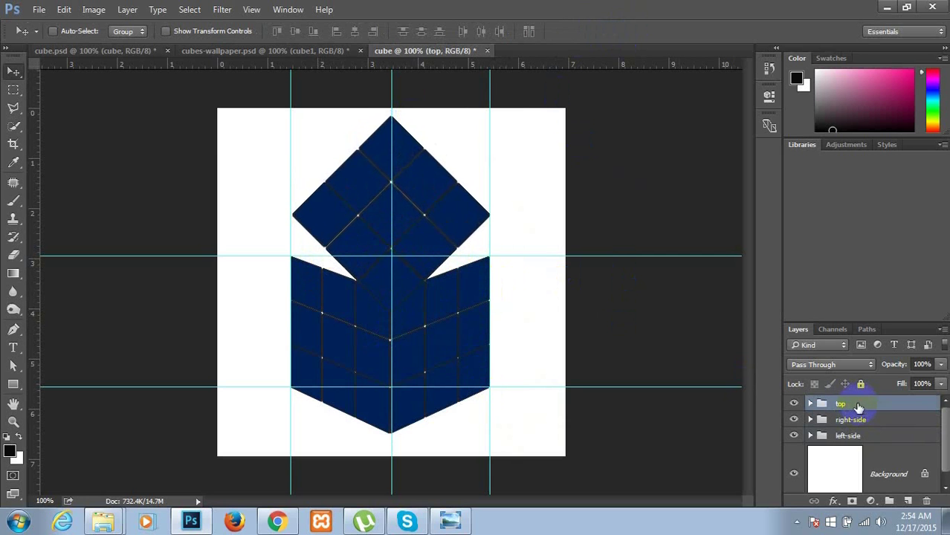
Step: Distort the top group vertically to about 37% height, with its lowest corner just above the point where the side faces meet
key(ctrl+t)
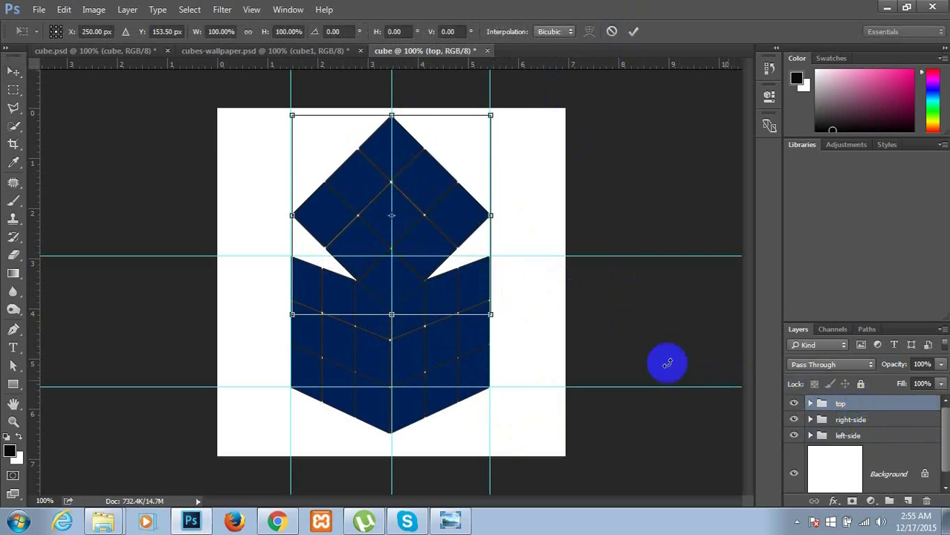
right_click(416, 194)
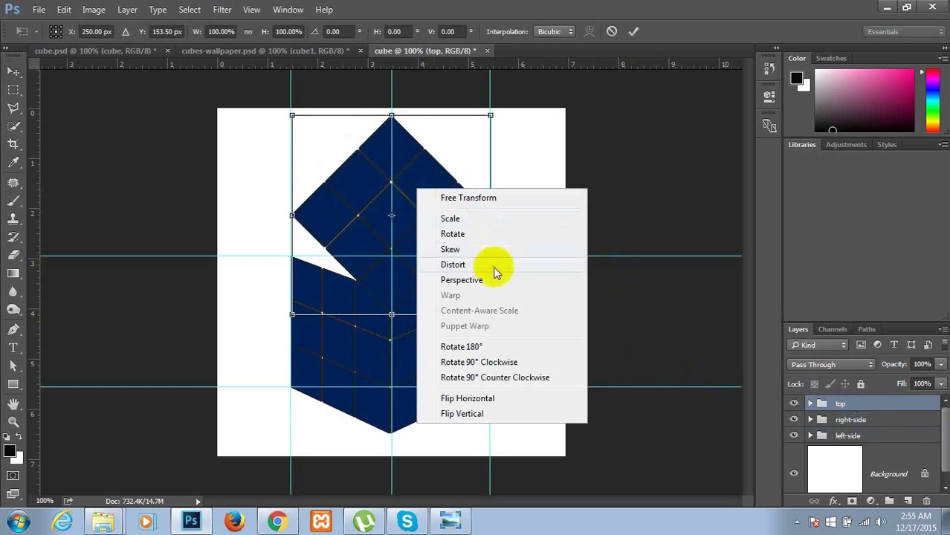
click(490, 264)
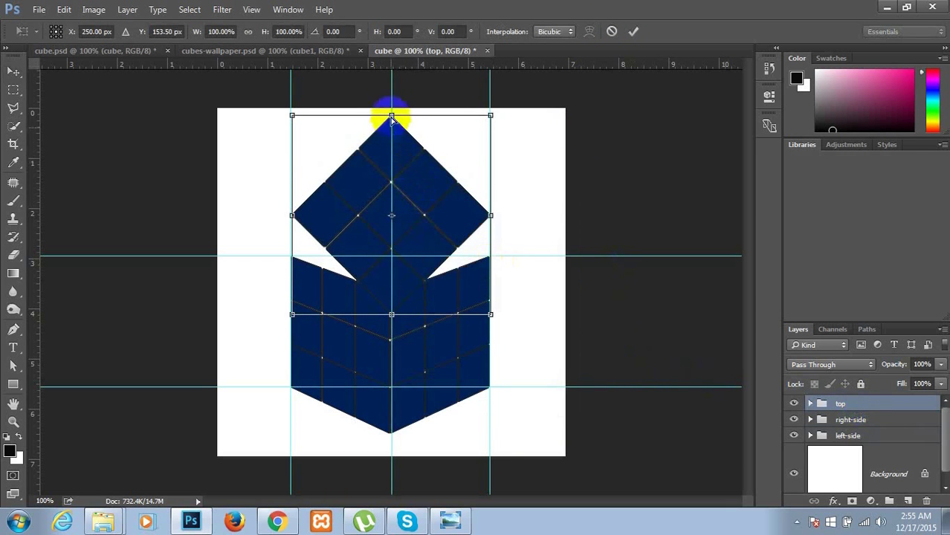
drag(391, 115, 392, 162)
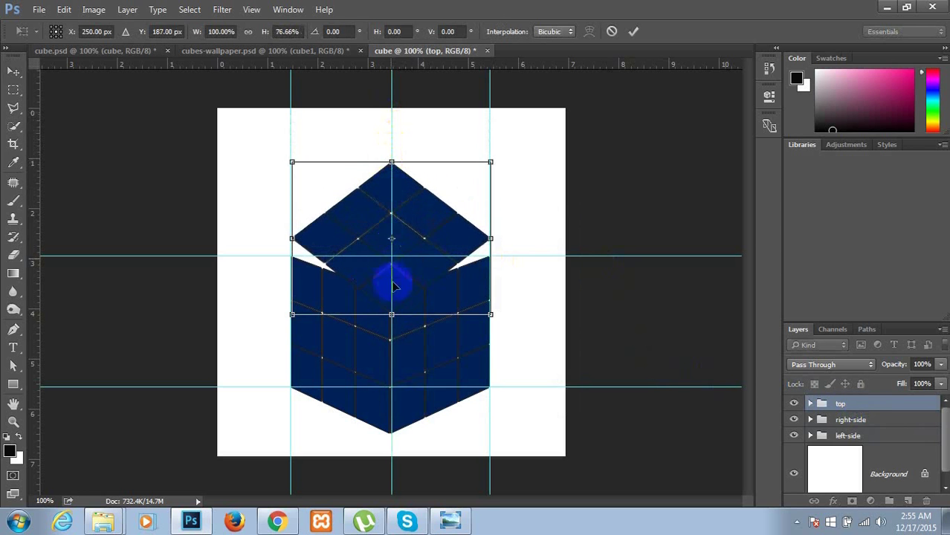
drag(393, 317, 392, 293)
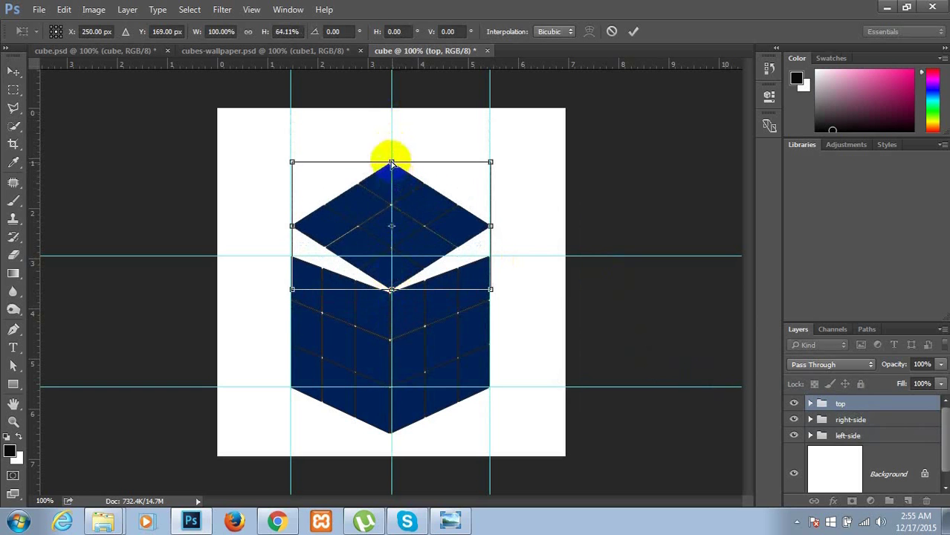
drag(392, 169, 392, 218)
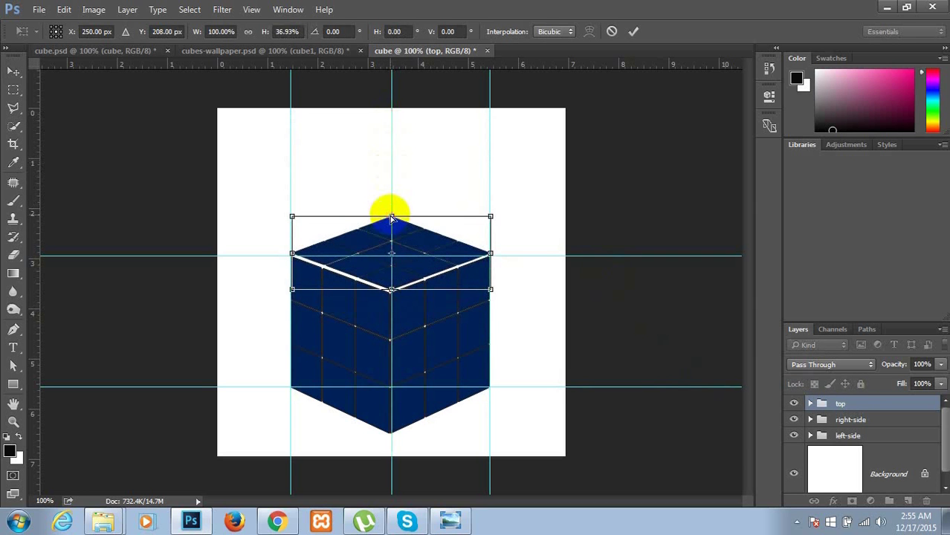
Step: Nudge the flattened top group 4 px down and 1 px left onto the side faces' upper edges, and apply the transform
key(Down)
key(Down)
key(Down)
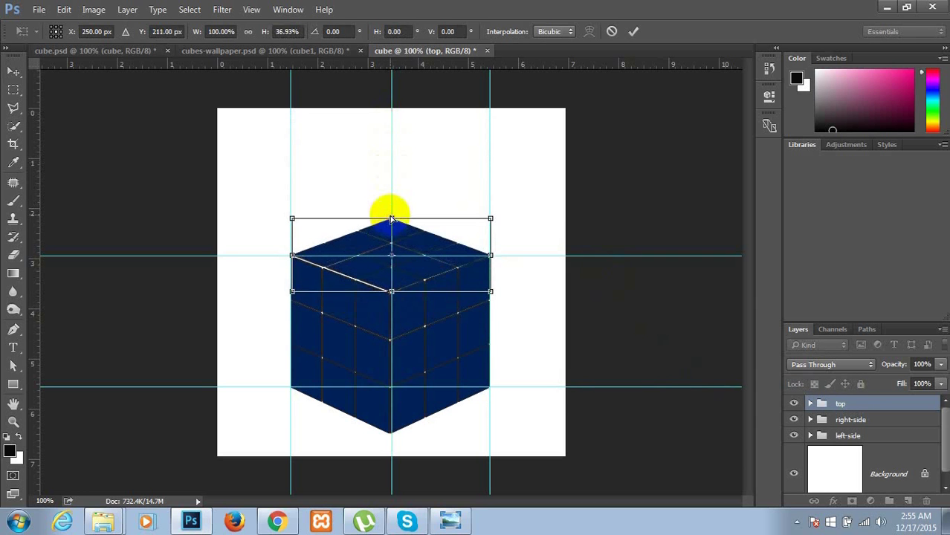
key(Down)
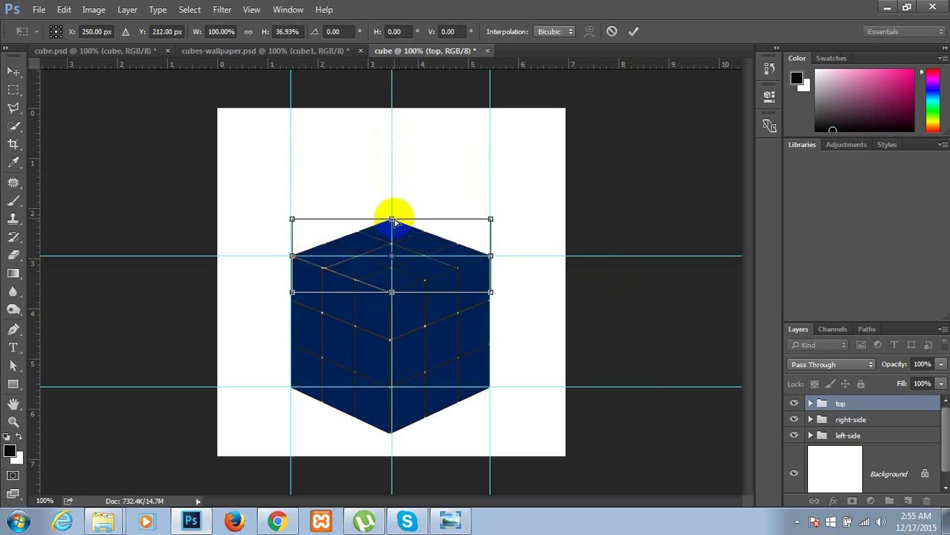
key(Left)
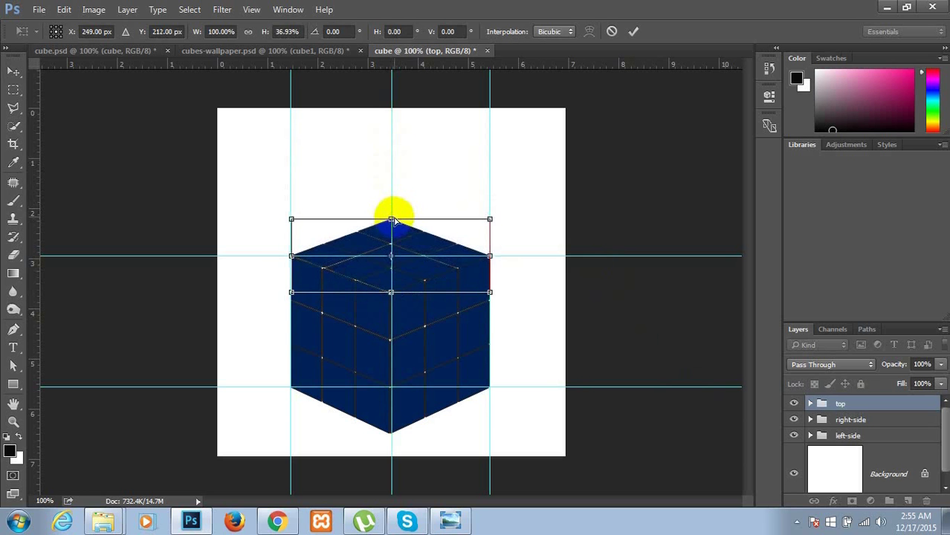
key(Return)
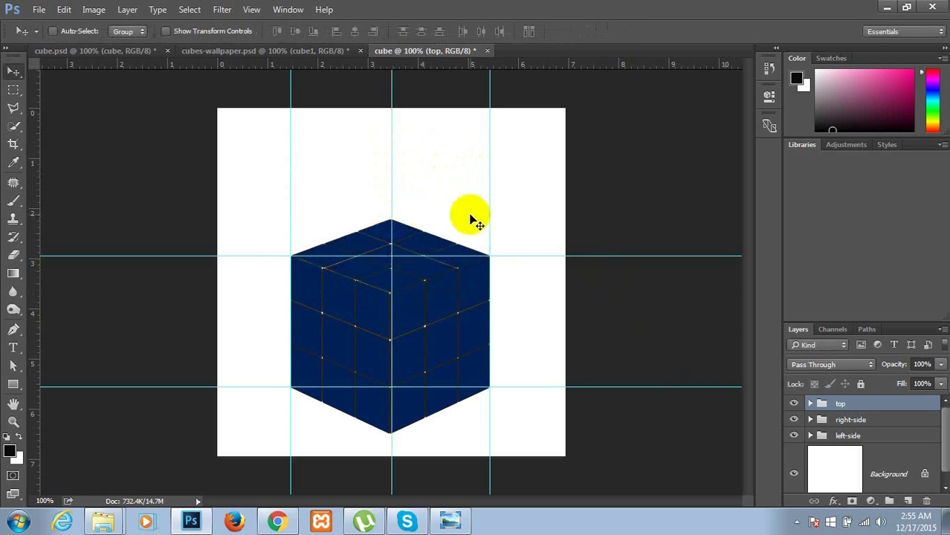
Step: Hide the guides and combine the top, right-side and left-side groups into one group named gallery
key(ctrl)
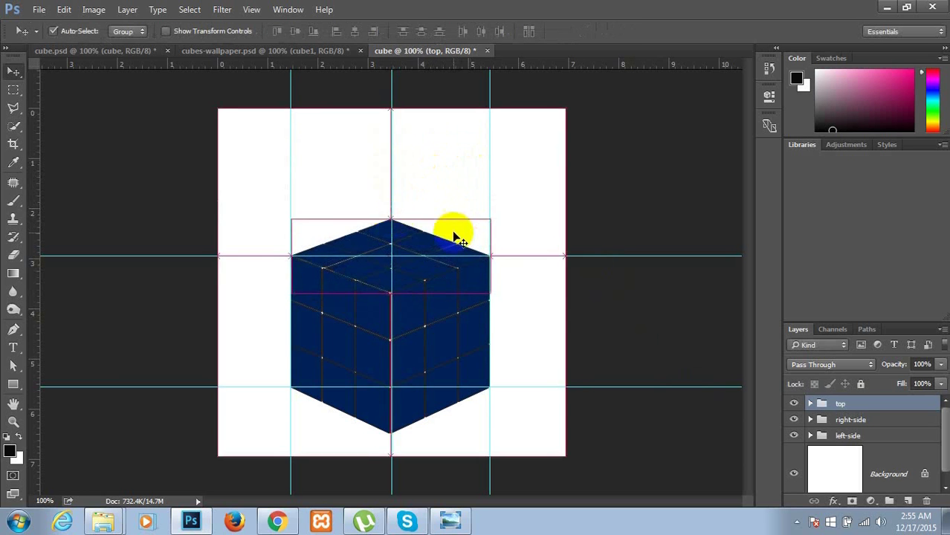
key(ctrl+h)
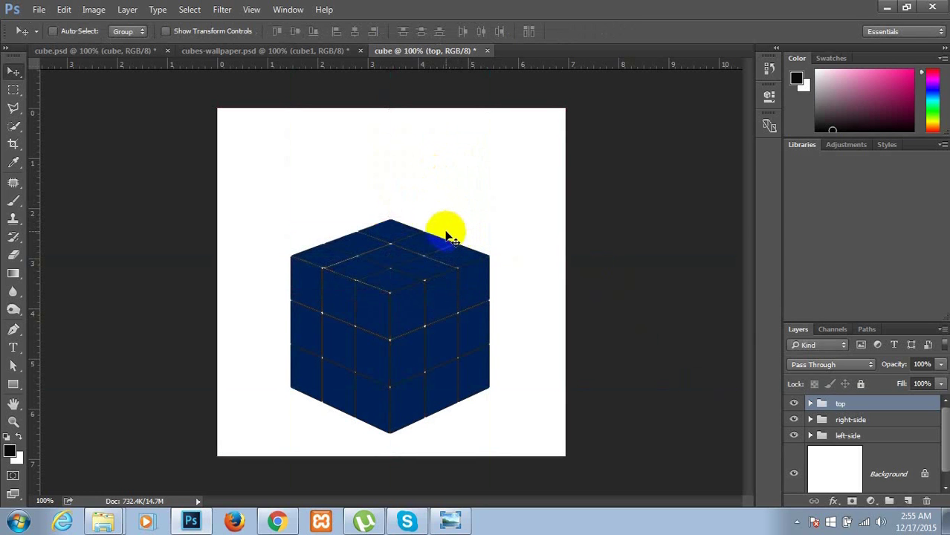
shift+click(869, 436)
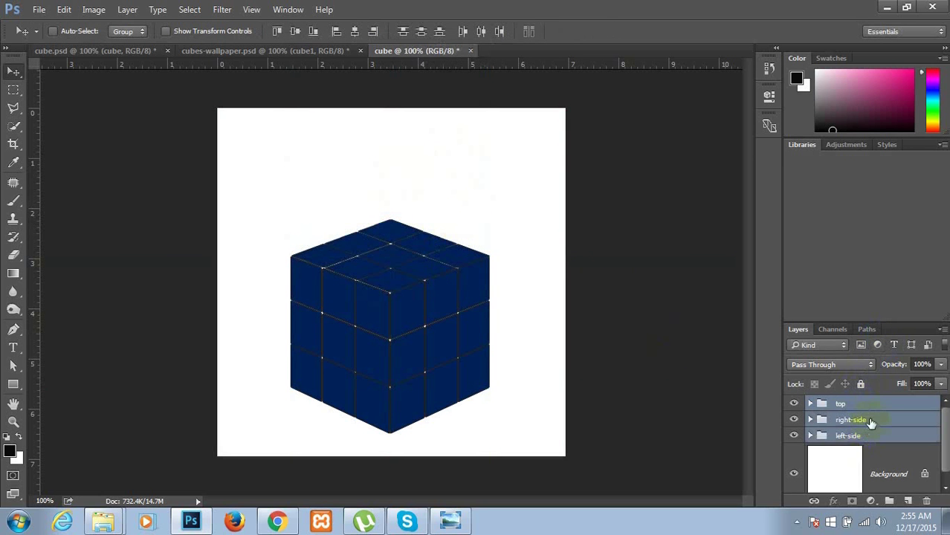
key(ctrl+g)
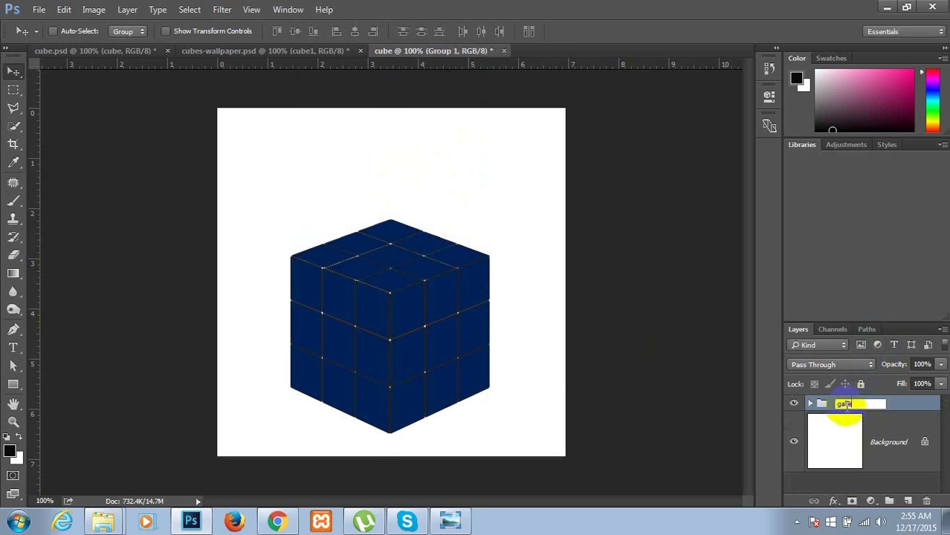
key(Return)
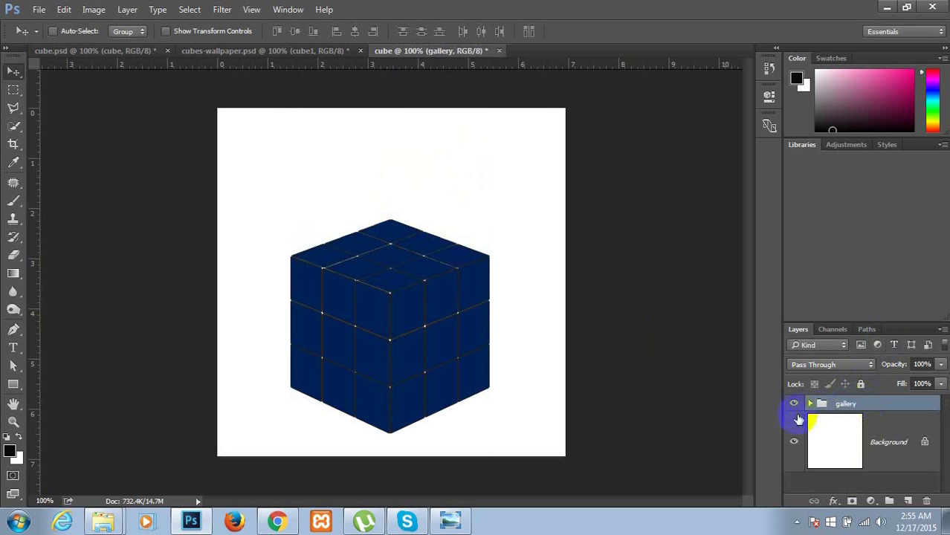
Step: Expand the gallery and left-side groups and open the contents of the lowest smart object, Rectangle 1, for editing
click(811, 406)
scroll(838, 426, down, 1)
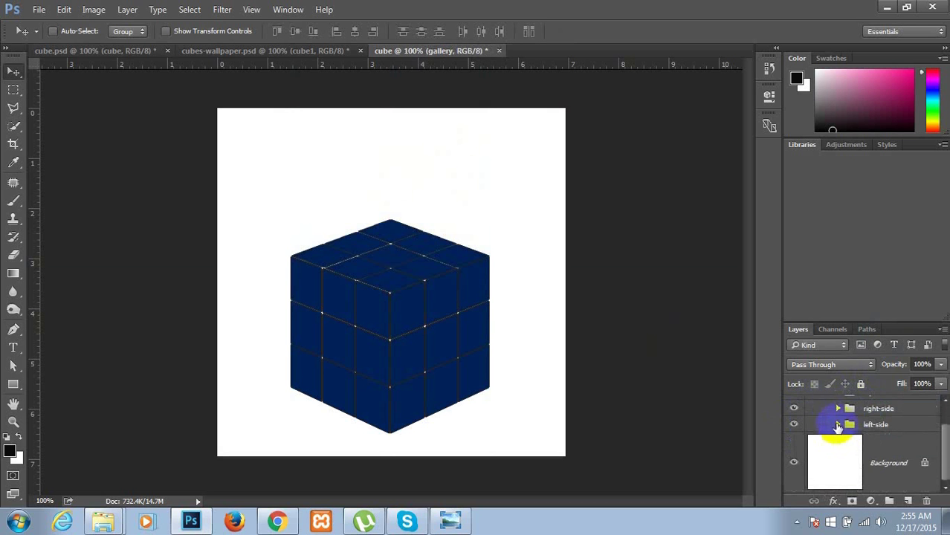
click(837, 426)
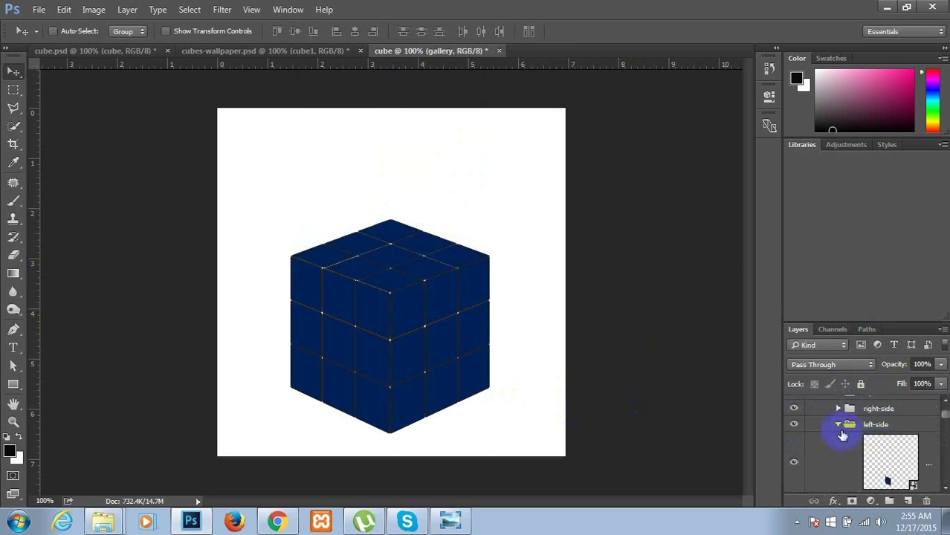
scroll(853, 445, down, 2)
scroll(853, 446, down, 5)
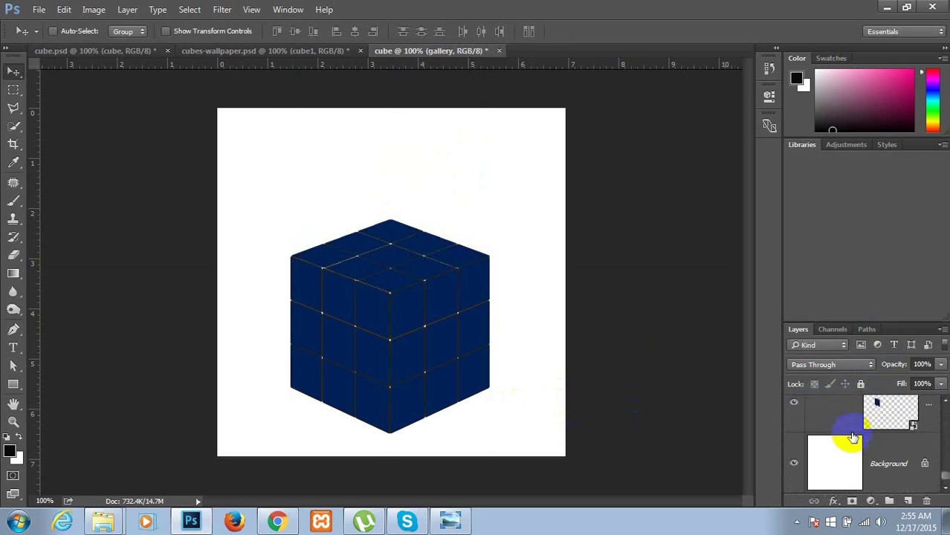
click(913, 430)
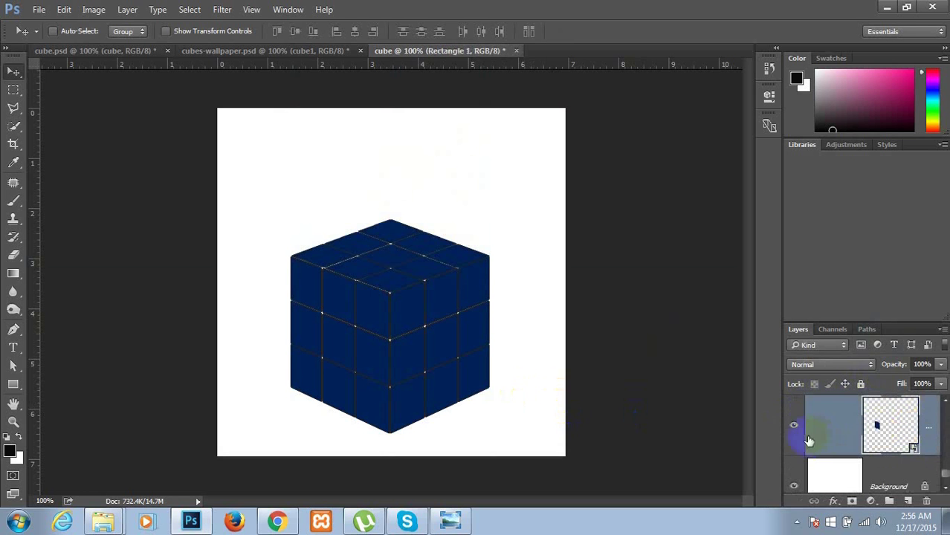
double_click(913, 450)
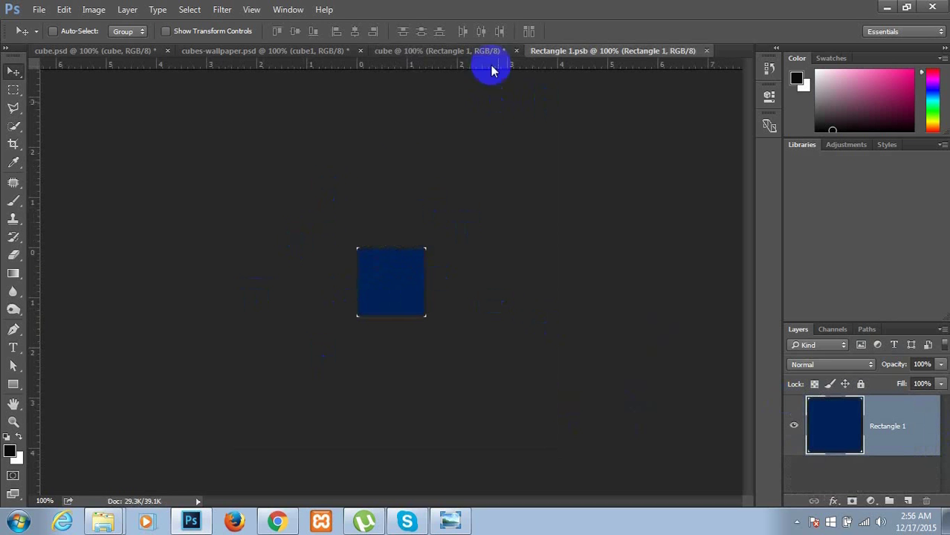
Step: Switch to the photos folder in Windows Explorer and place the dabang-girl photo into the Rectangle 1 document
click(885, 6)
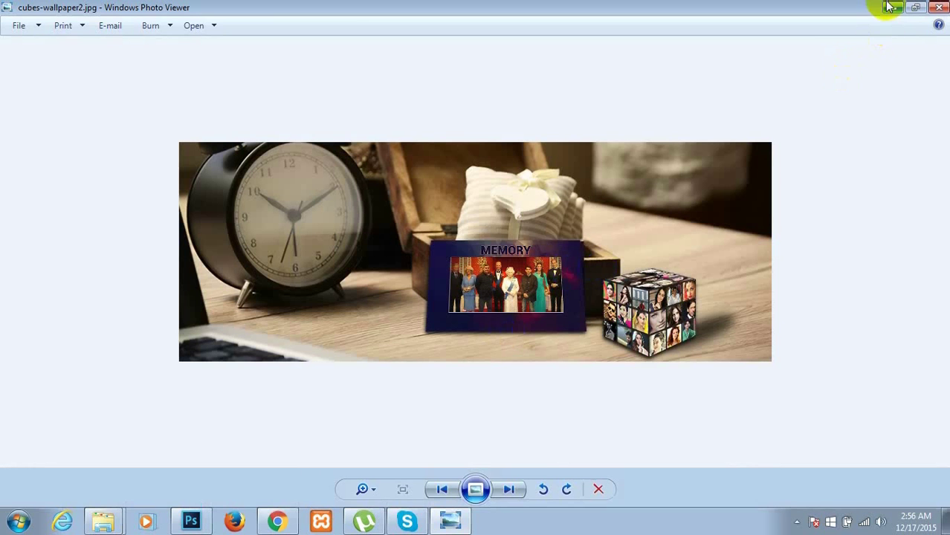
key(super+d)
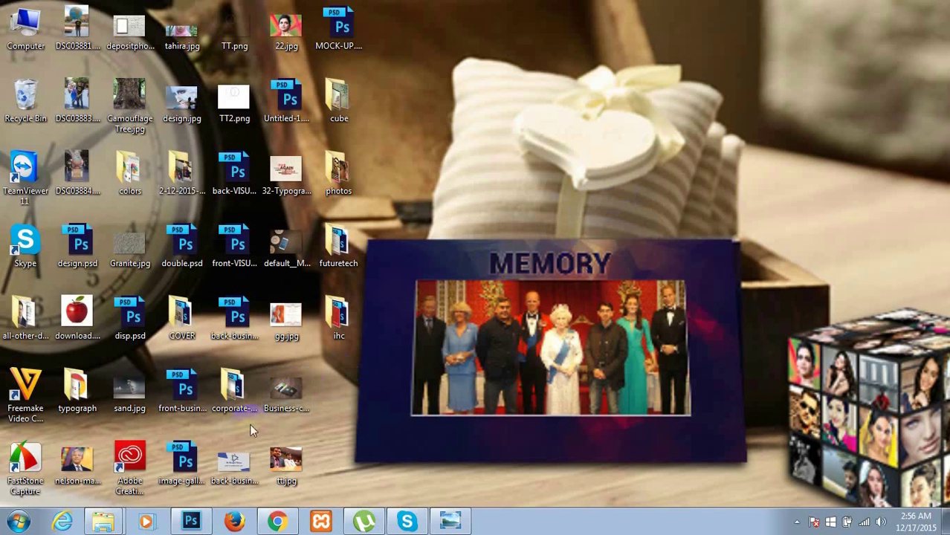
click(101, 523)
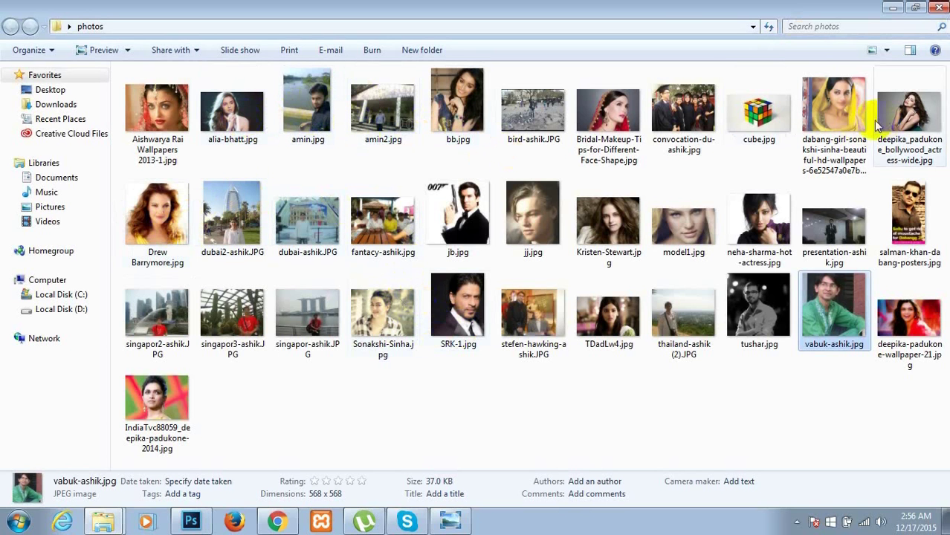
click(850, 109)
mouse_move(852, 108)
mouse_down()
mouse_move(509, 343)
mouse_move(244, 479)
mouse_move(190, 522)
mouse_move(370, 304)
mouse_move(396, 288)
mouse_up()
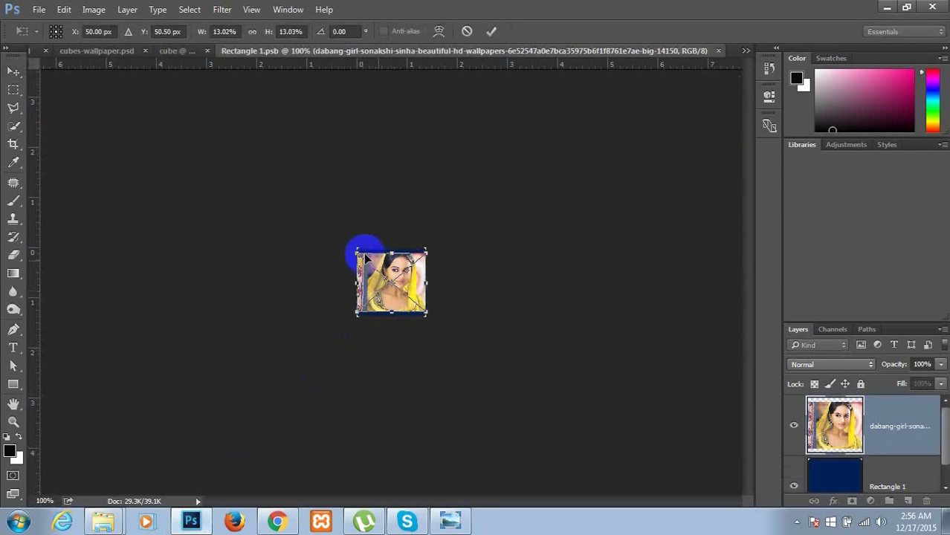
Step: Enlarge the placed photo to about 16%, lower it to Y 50.50 px so it covers the blue square, and apply the placement
drag(344, 243, 333, 229)
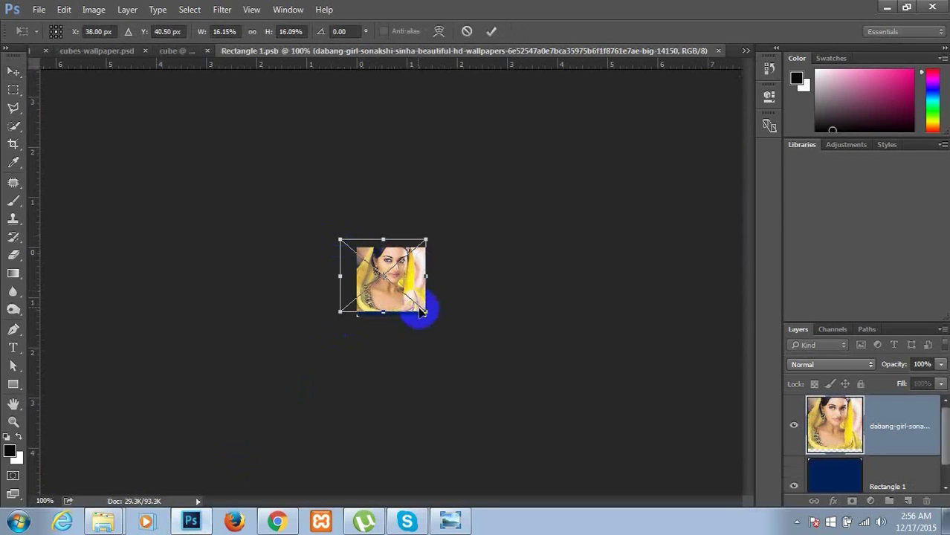
key(Down)
key(Down)
key(Down)
key(Down)
key(Down)
key(Down)
key(Down)
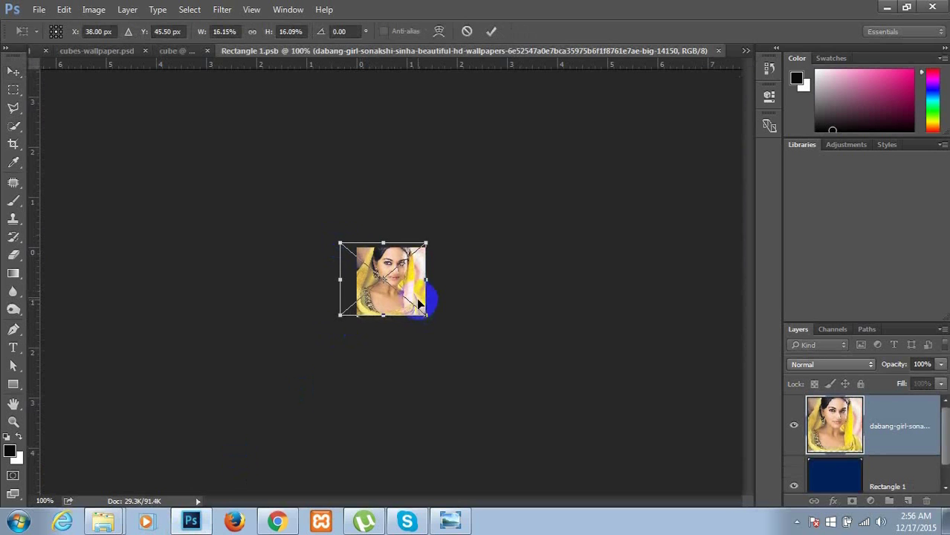
key(Down)
key(Down)
key(Down)
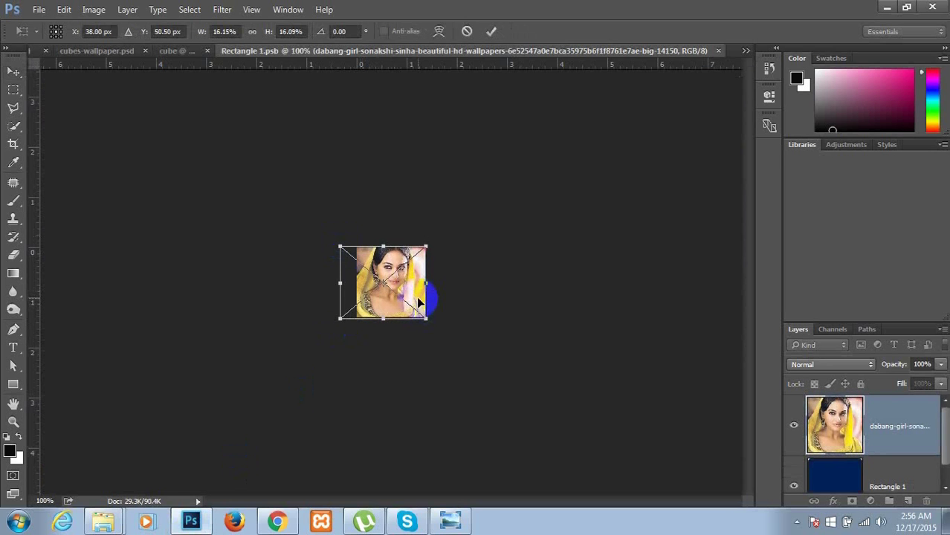
click(491, 33)
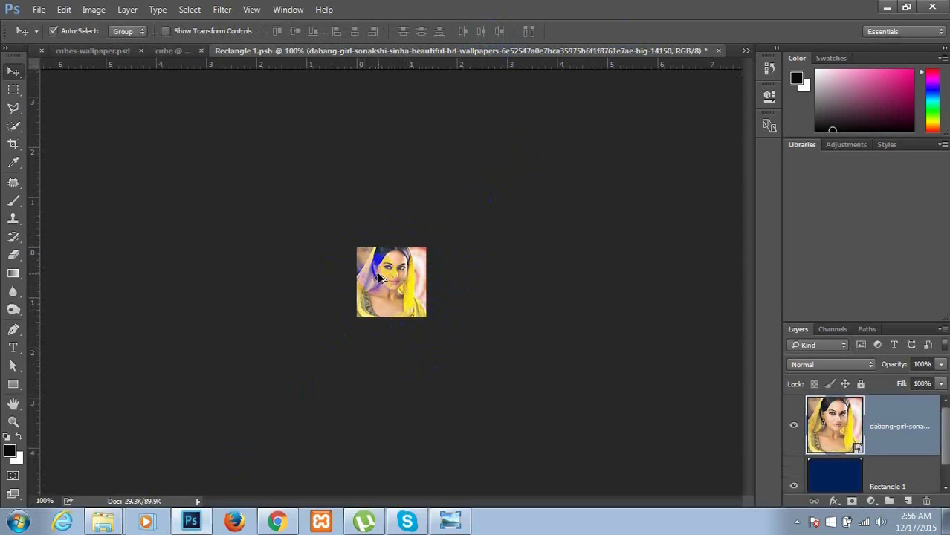
Step: Clip the photo to the Rectangle 1 layer, then save and close the smart object's document
key(ctrl+alt+g)
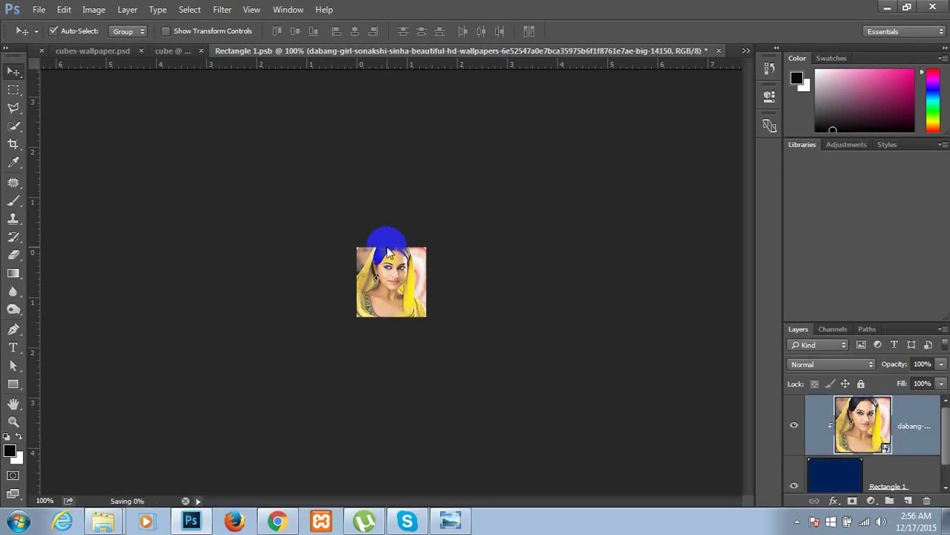
key(ctrl+s)
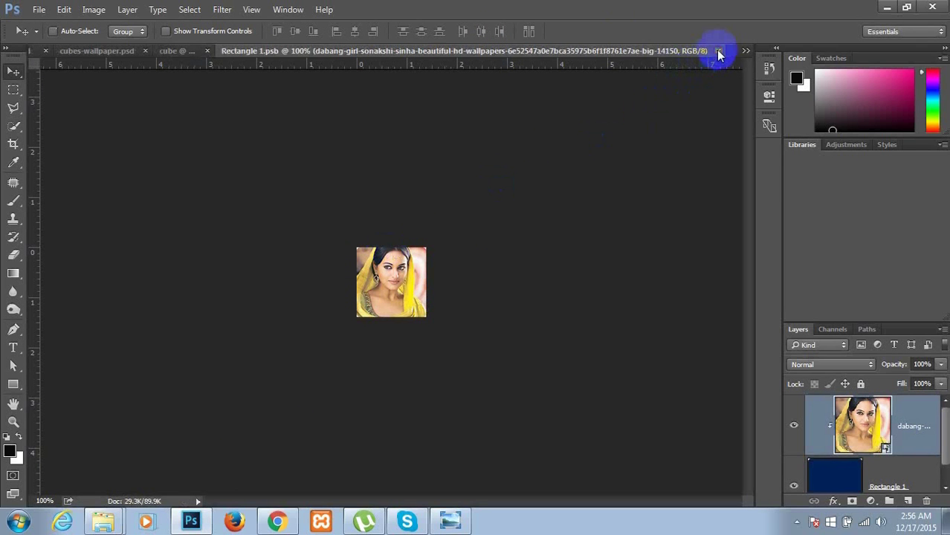
click(718, 52)
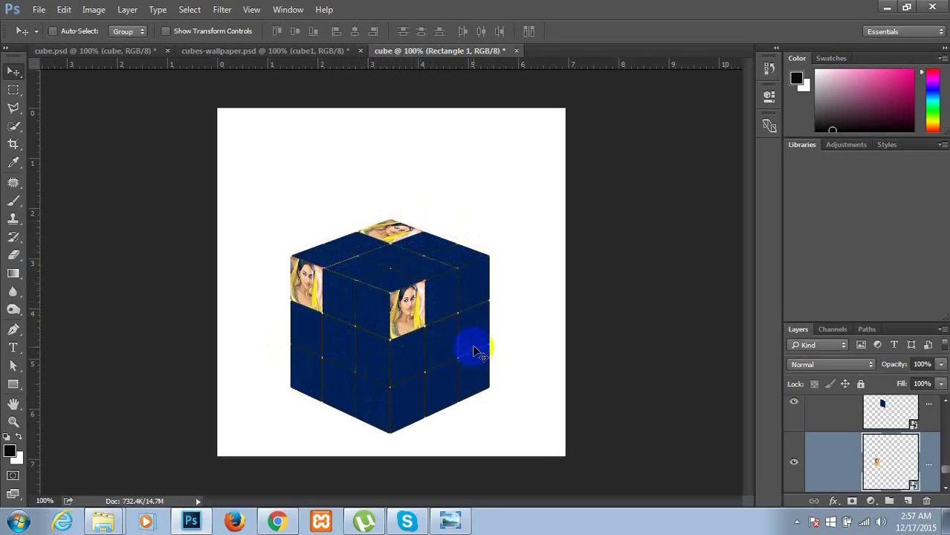
Step: Open the contents of the Rectangle 1 copy smart object and place the singapor2 photo from the photos folder into it
drag(899, 466, 901, 440)
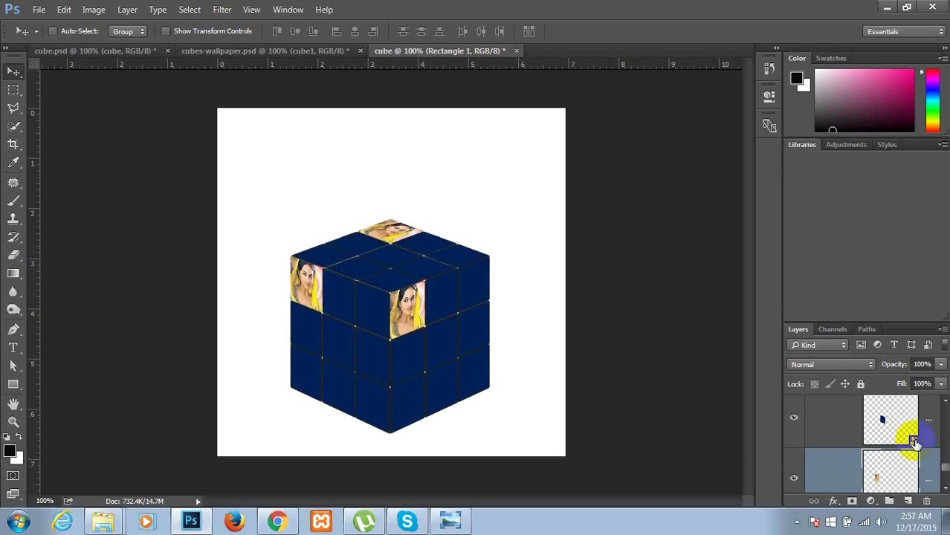
double_click(913, 443)
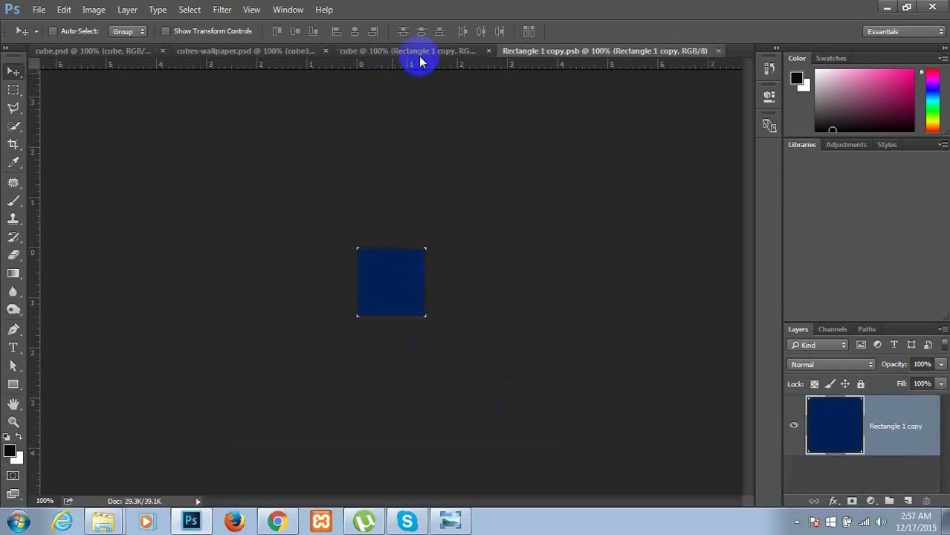
click(891, 7)
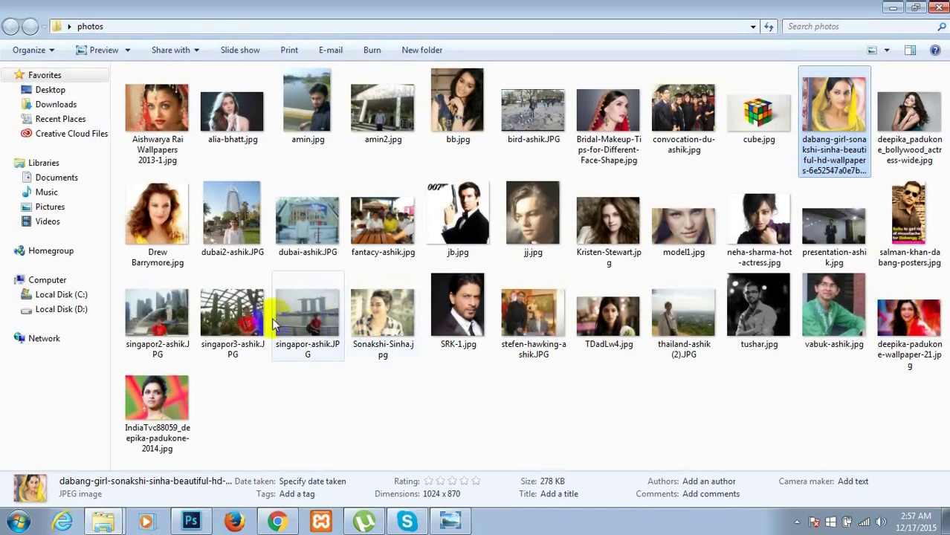
click(241, 318)
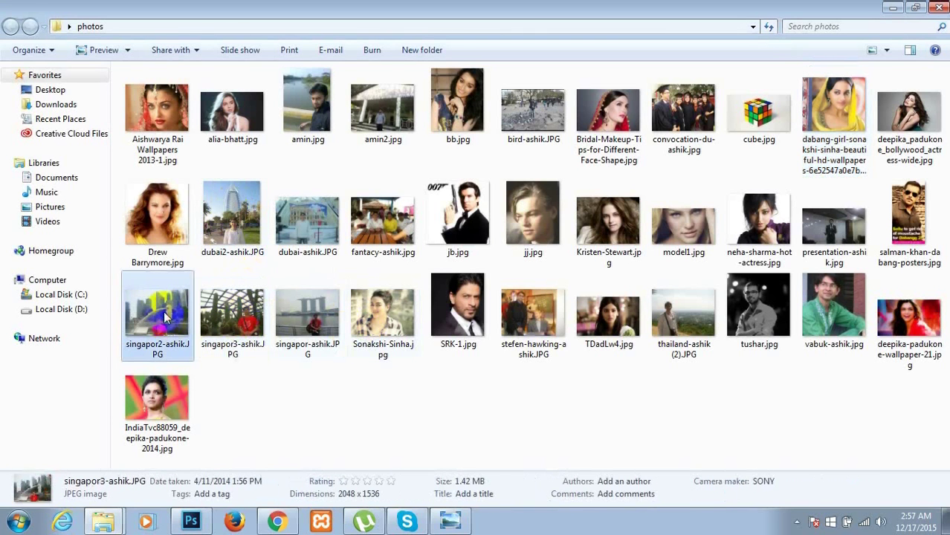
click(189, 523)
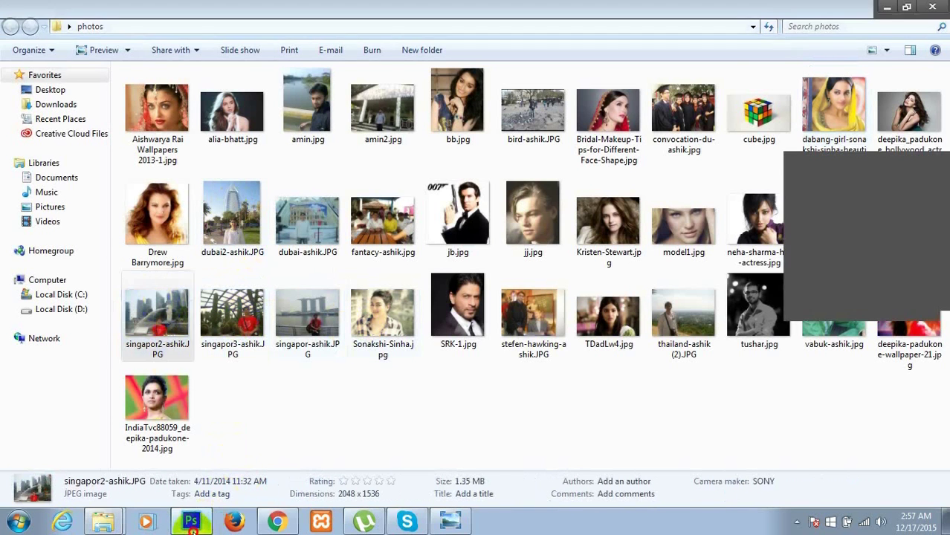
click(277, 378)
drag(277, 377, 384, 300)
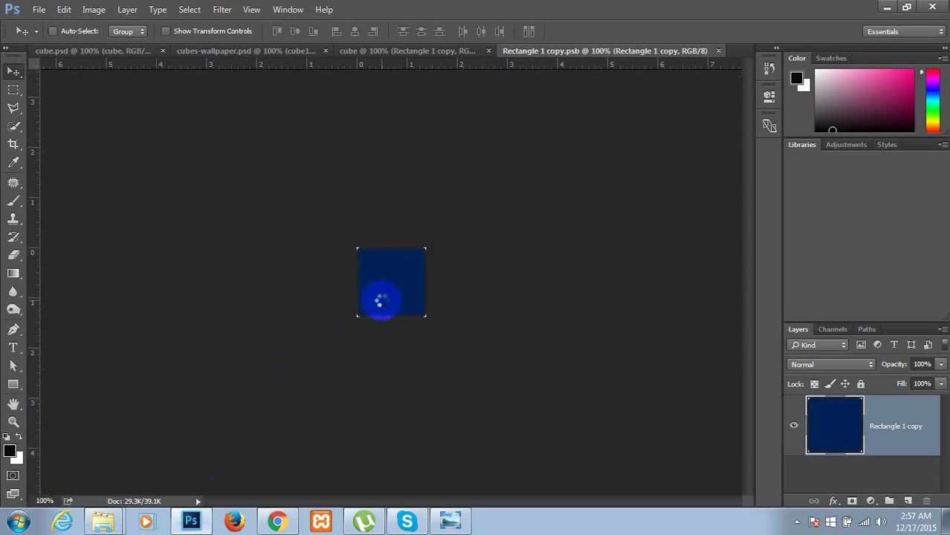
Step: Scale the placed photo to about 14%, position it so the man in the red shirt fills the square, and apply the placement
drag(352, 248, 234, 197)
drag(386, 285, 424, 293)
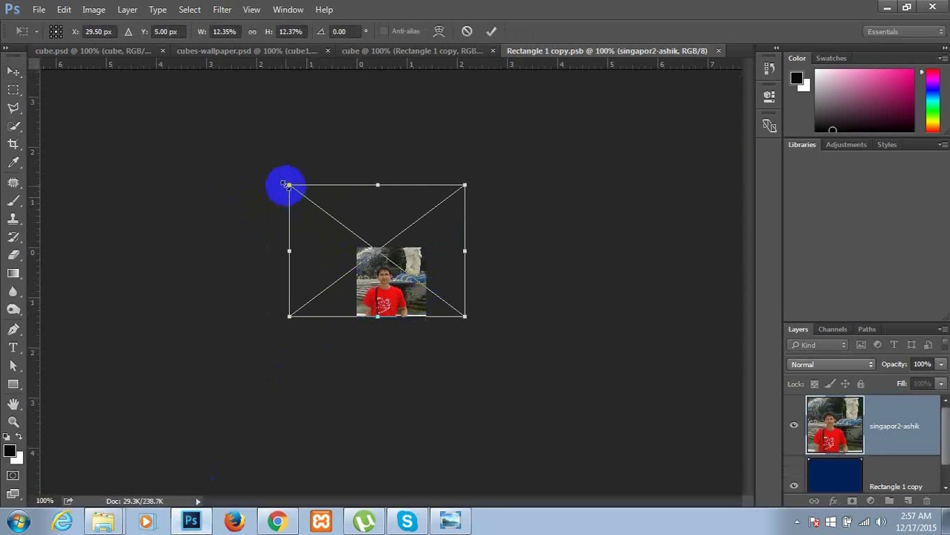
drag(284, 184, 260, 165)
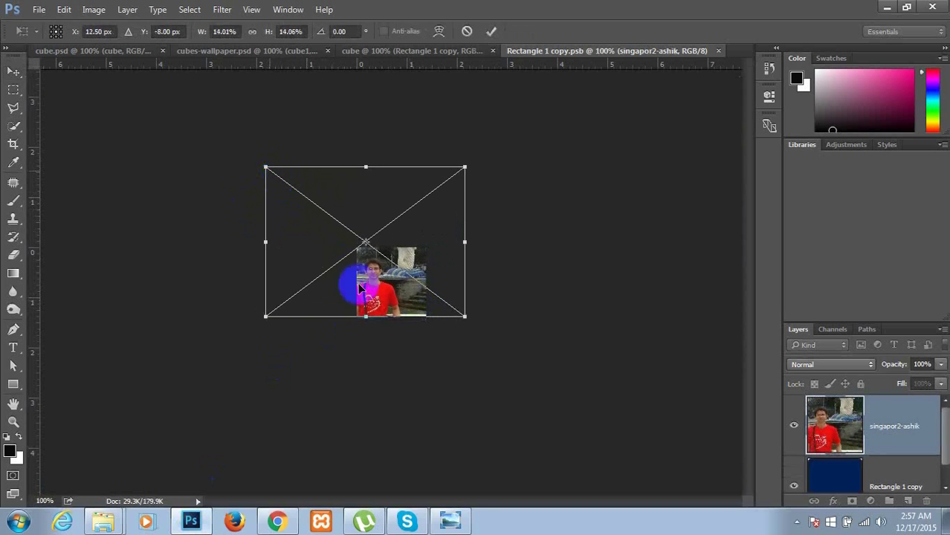
mouse_move(398, 291)
mouse_down()
mouse_move(418, 295)
mouse_move(411, 300)
mouse_up()
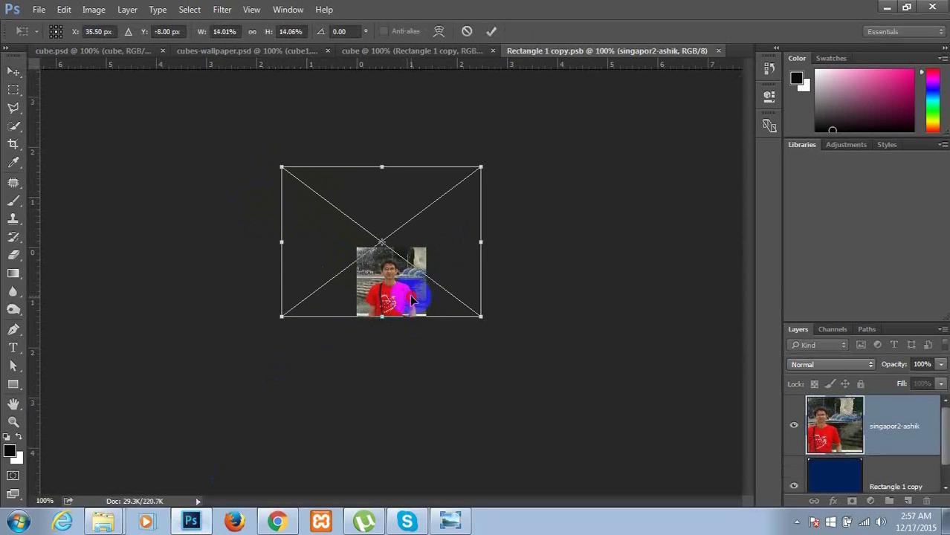
click(492, 33)
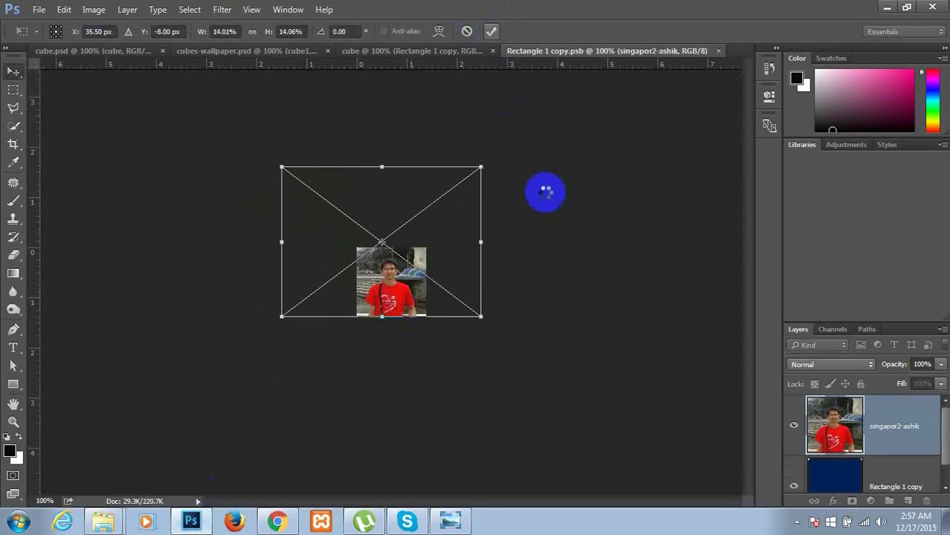
Step: Clip the photo to the Rectangle 1 copy layer and close the smart object's document, saving the changes
right_click(912, 434)
click(778, 379)
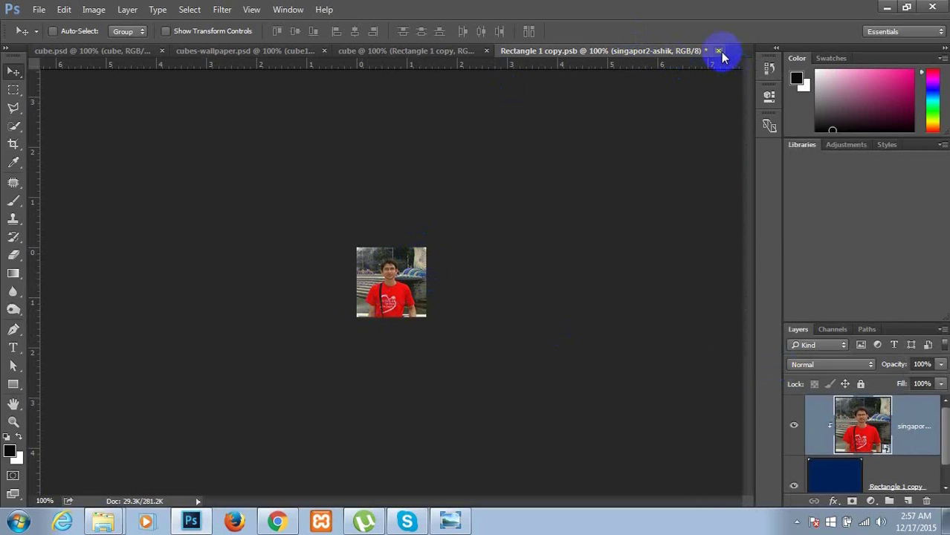
click(718, 51)
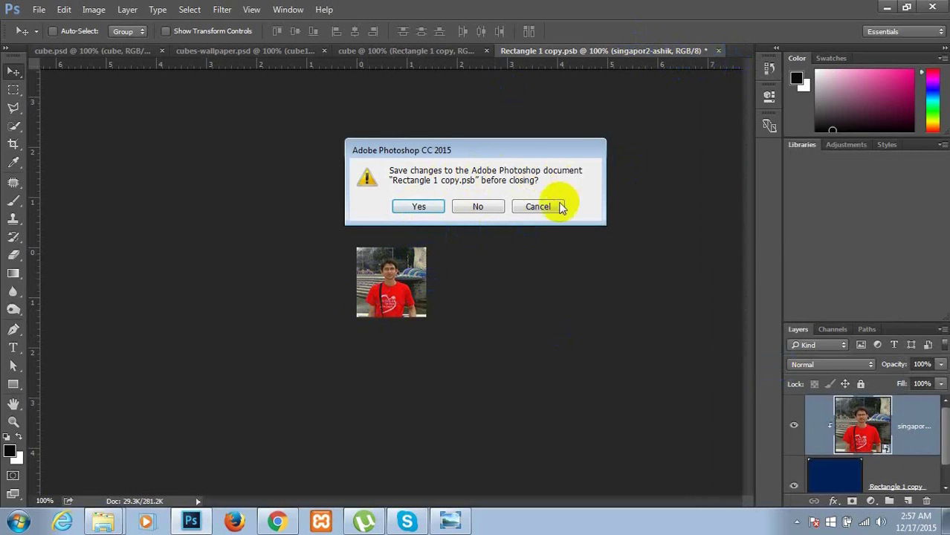
click(418, 207)
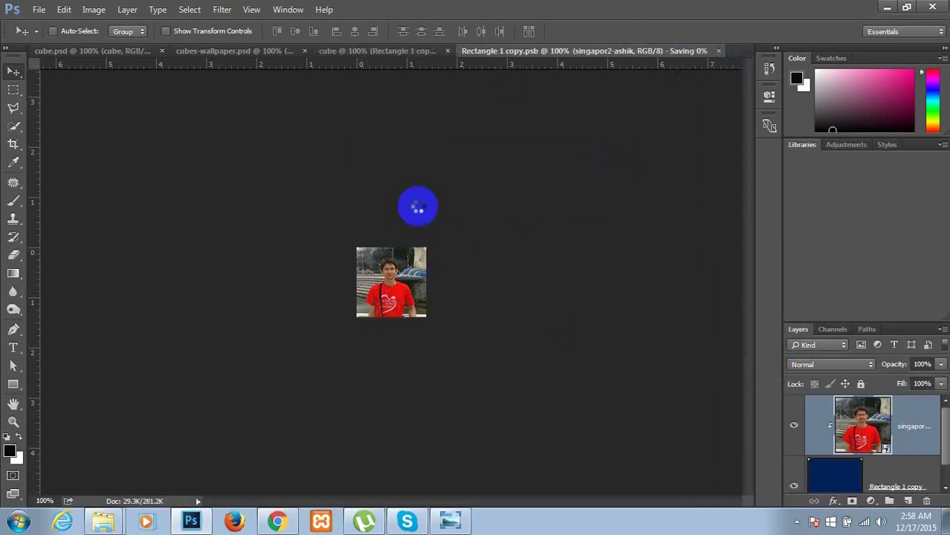
Step: Open the contents of the Rectangle 1 copy 2 smart object and place the Kristen-Stewart photo from the photos folder into it
ctrl+click(345, 339)
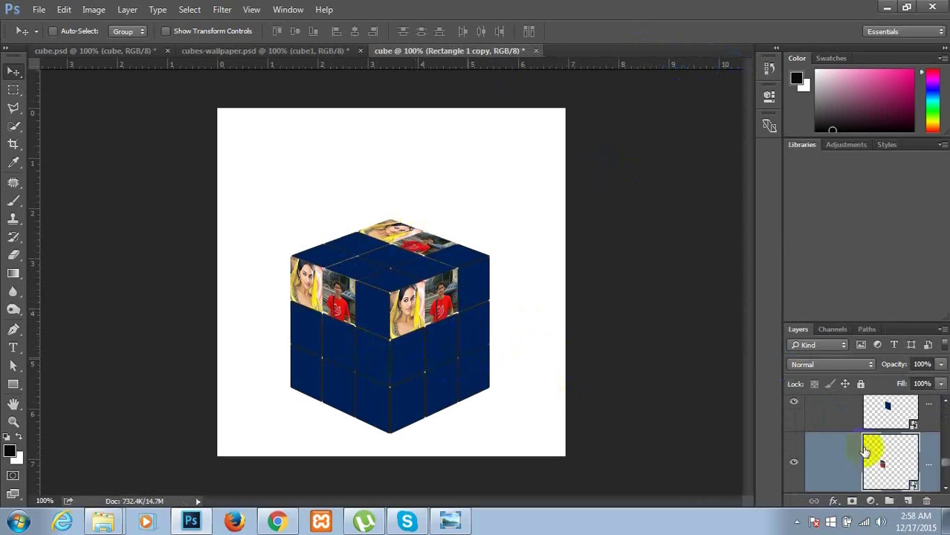
double_click(914, 429)
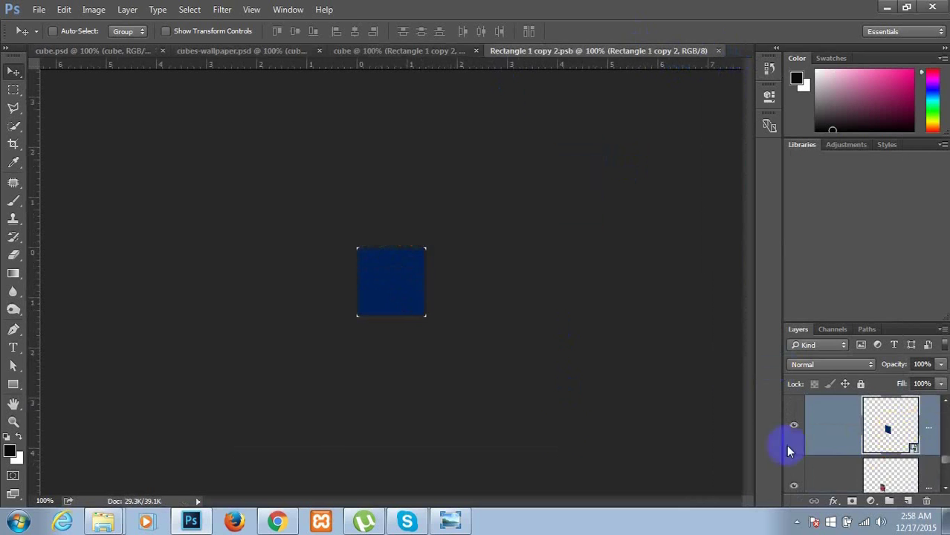
click(887, 6)
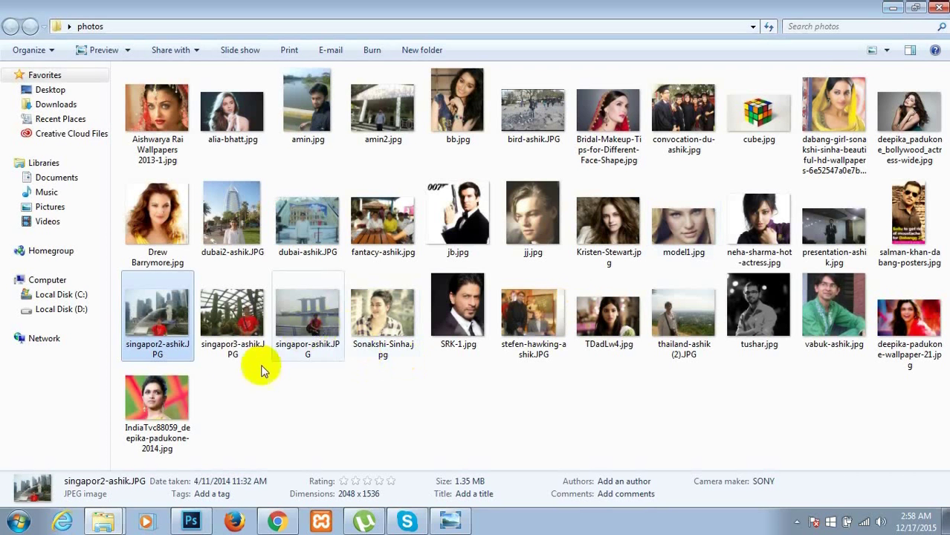
click(615, 118)
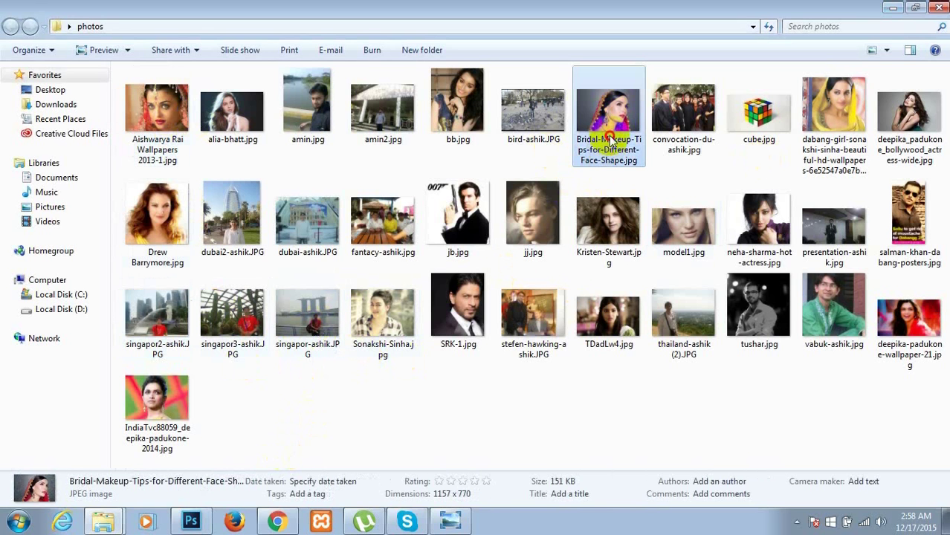
click(608, 214)
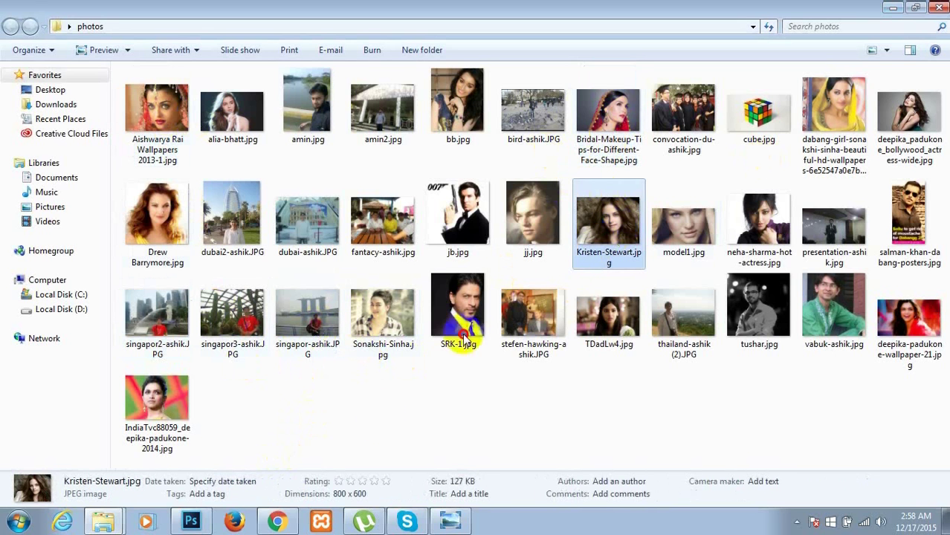
click(191, 520)
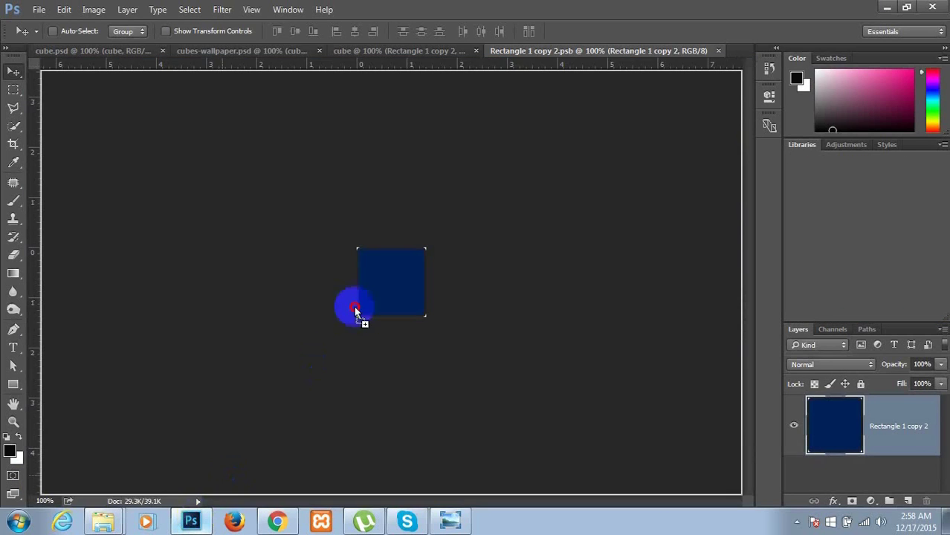
drag(387, 282, 391, 276)
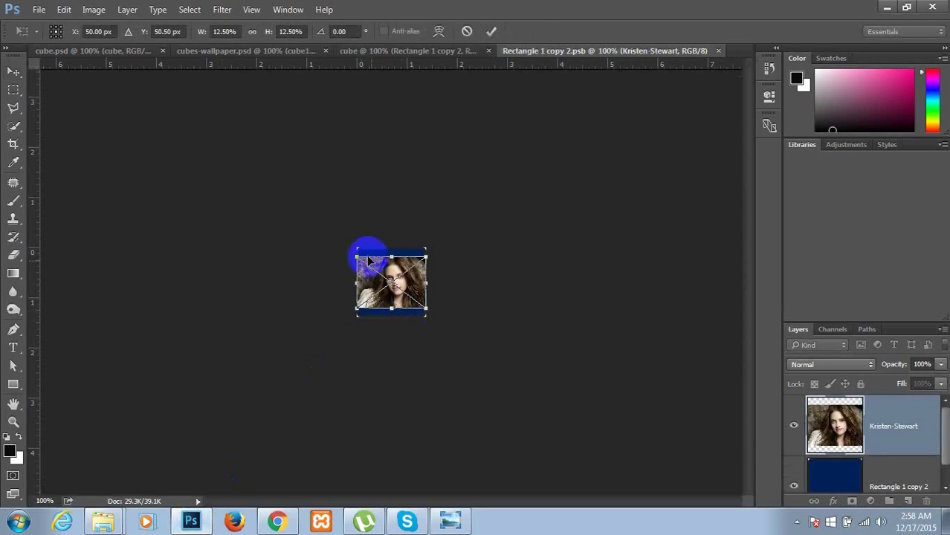
Step: Enlarge the placed photo to about 16.7% with the face over the square, apply it, and clip it to the Rectangle 1 copy 2 layer
mouse_move(331, 224)
mouse_down()
mouse_move(316, 205)
mouse_move(335, 229)
mouse_up()
drag(379, 266, 384, 275)
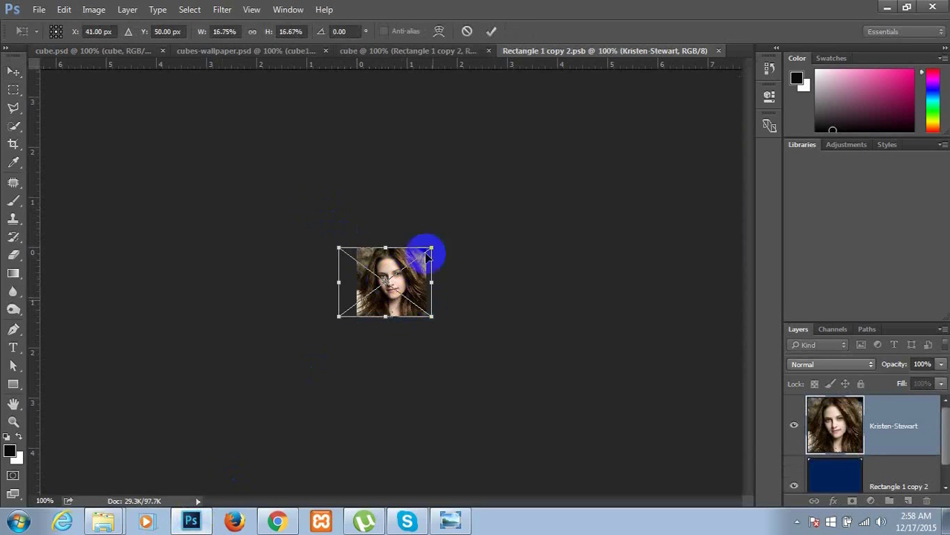
click(490, 33)
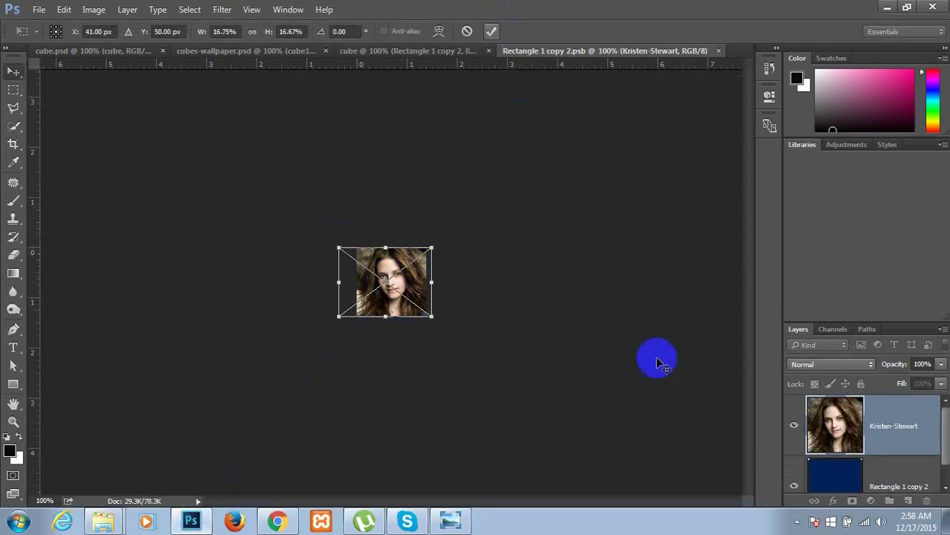
right_click(920, 434)
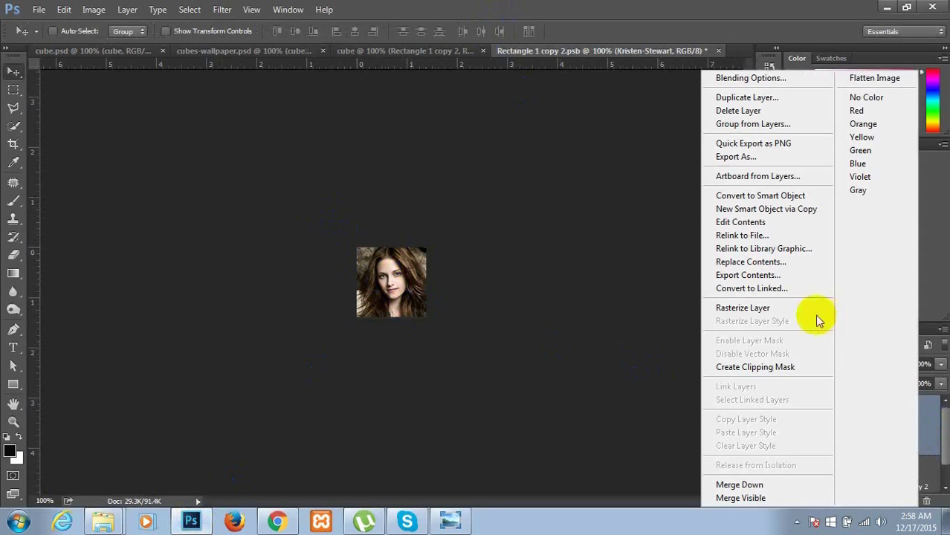
click(799, 374)
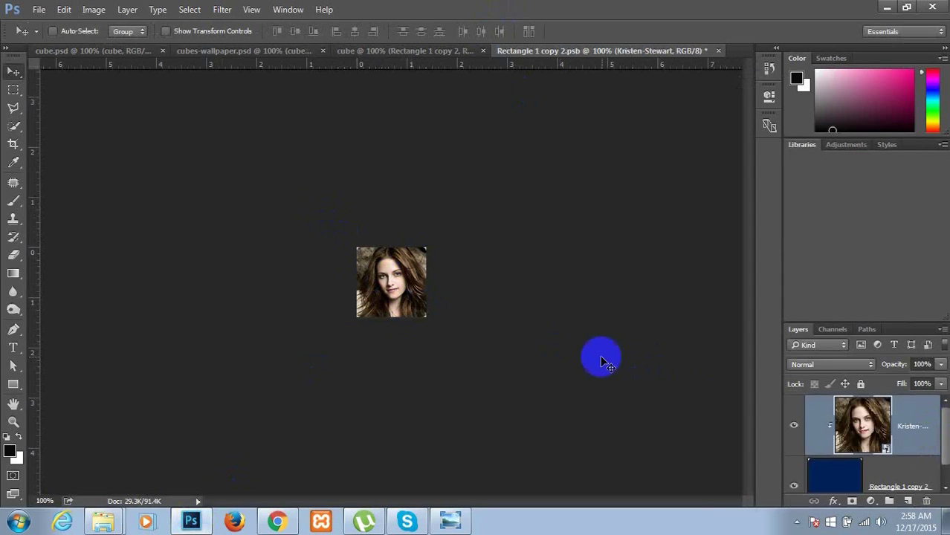
Step: Close the Rectangle 1 copy 2 smart object's document, saving the changes
click(718, 51)
click(422, 207)
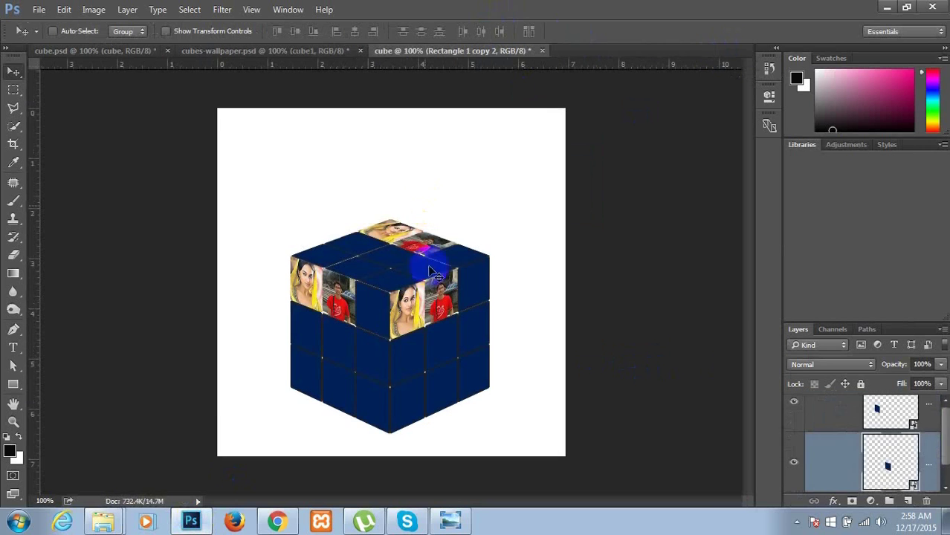
Step: Open the contents of the Rectangle 1 copy 3 smart object and place SRK-1.jpg from the photos folder into it
double_click(912, 424)
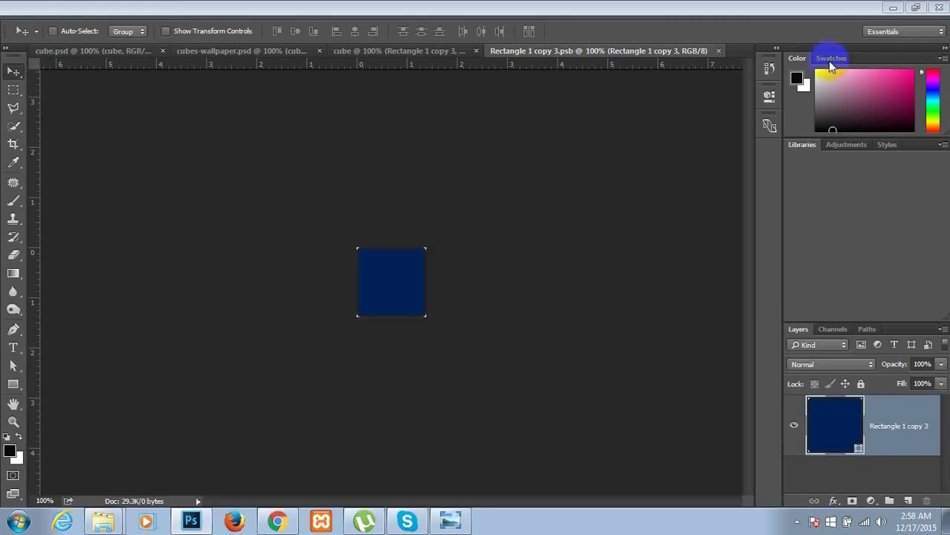
click(890, 7)
click(462, 312)
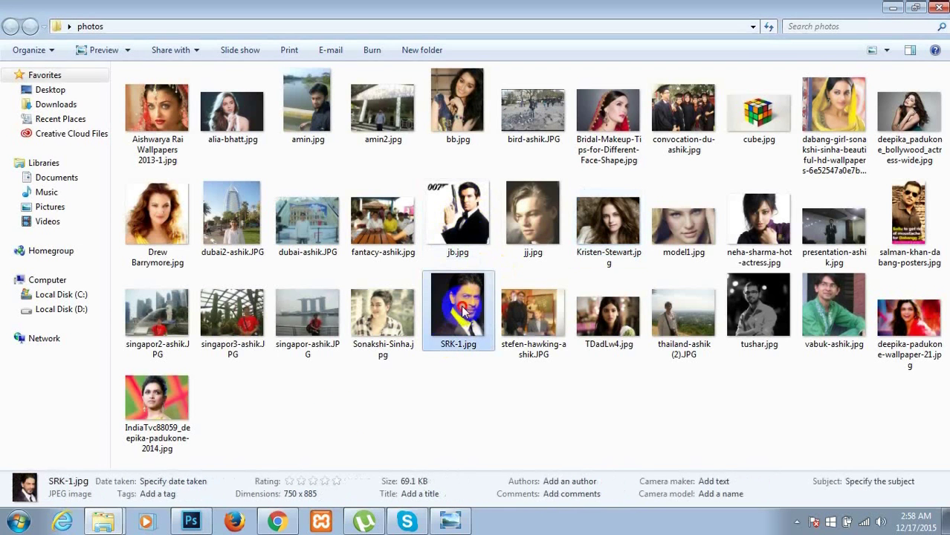
click(191, 523)
drag(189, 527, 389, 299)
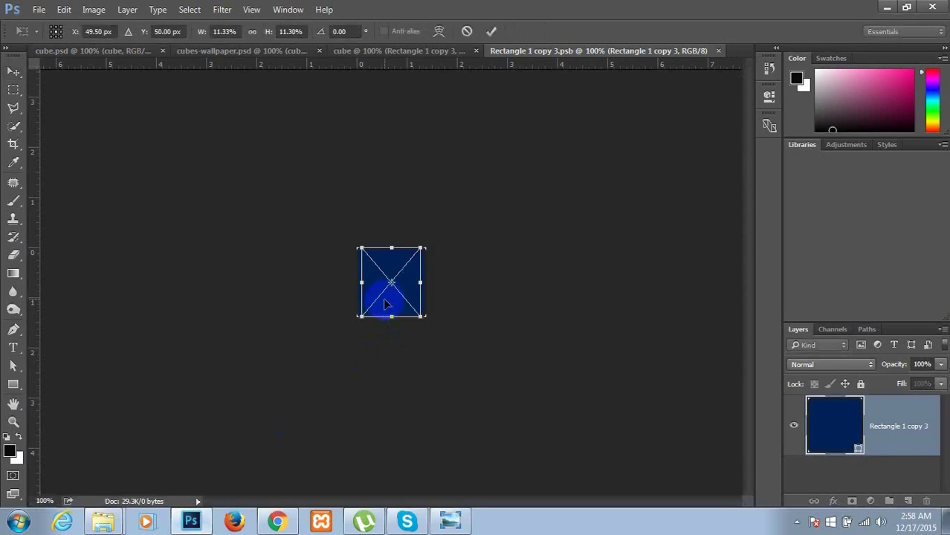
Step: Enlarge the placed SRK-1 photo to about 15%, position the face over the square, and apply the placement
drag(359, 246, 350, 235)
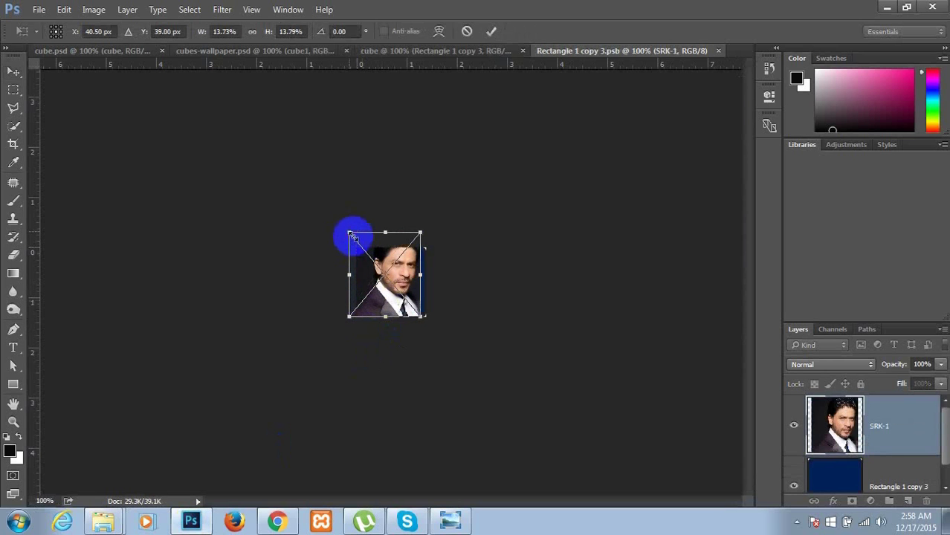
drag(424, 318, 399, 311)
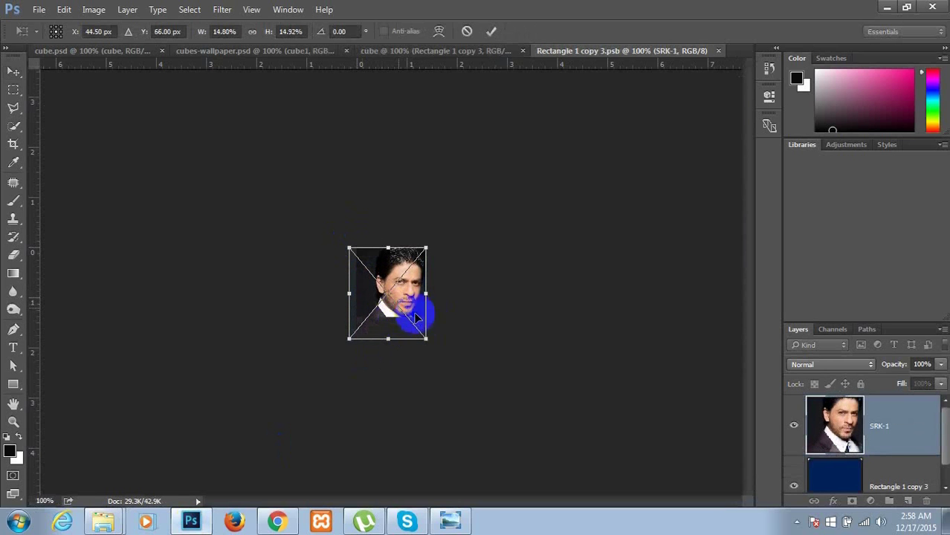
key(Return)
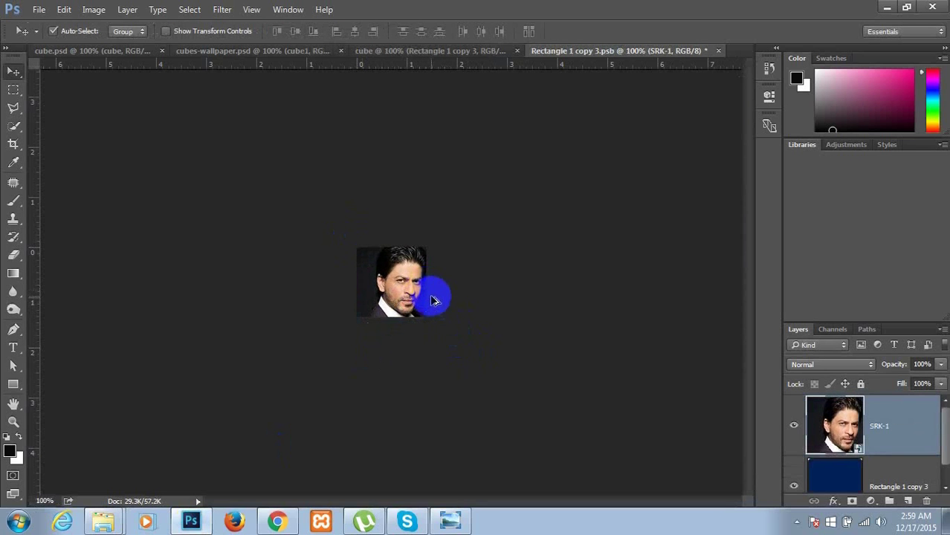
Step: Clip the SRK-1 photo to the Rectangle 1 copy 3 layer, then save and close the smart object's document
key(ctrl+alt+g)
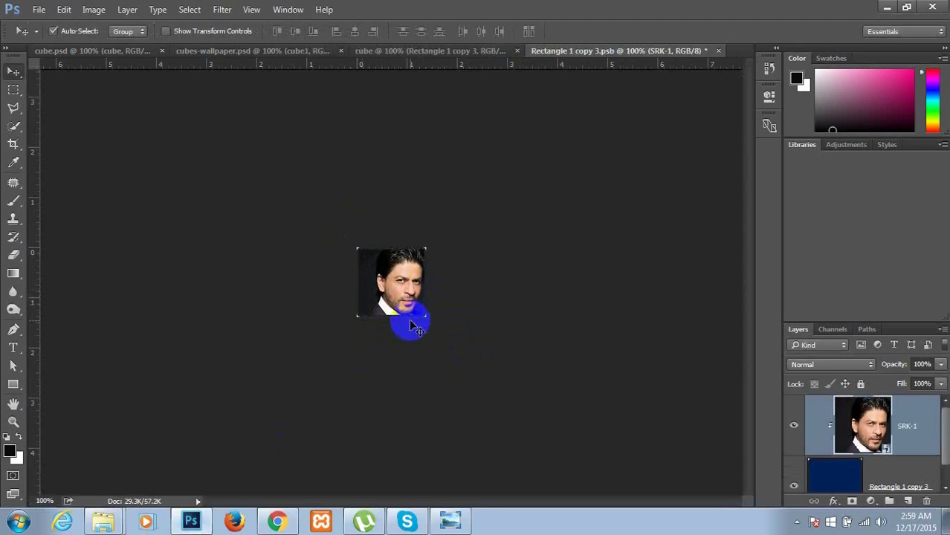
key(ctrl+s)
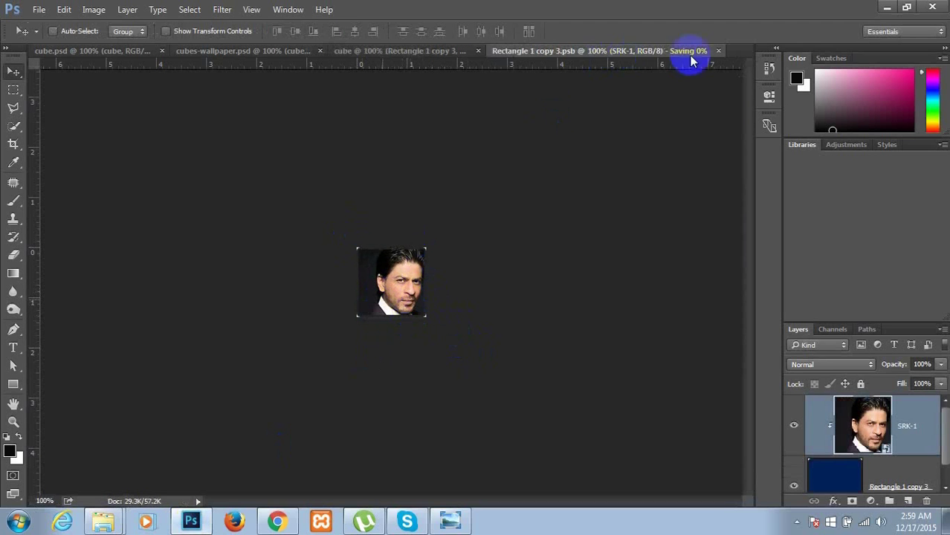
click(717, 51)
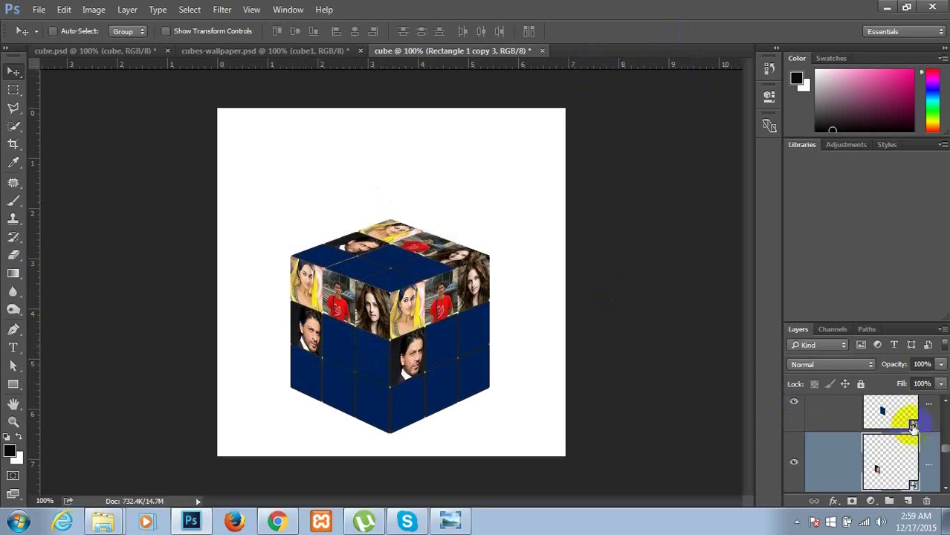
Step: Open the contents of the Rectangle 1 copy 31 smart object and place Sonakshi-Sinha.jpg from the photos folder into it
double_click(912, 425)
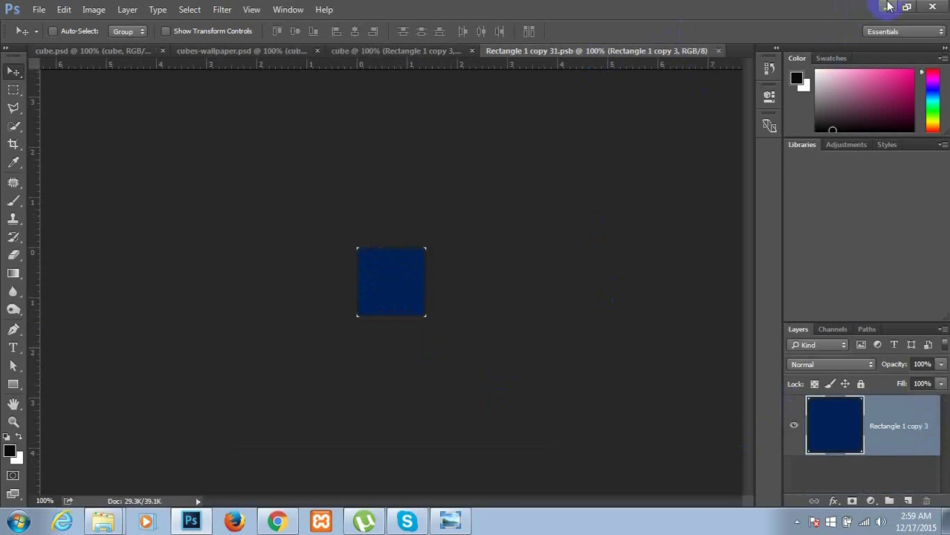
click(889, 6)
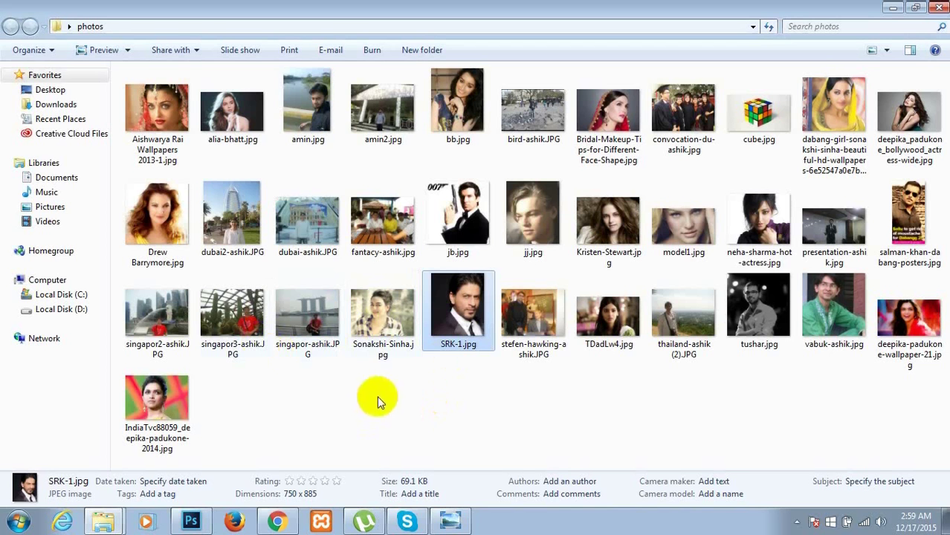
click(382, 316)
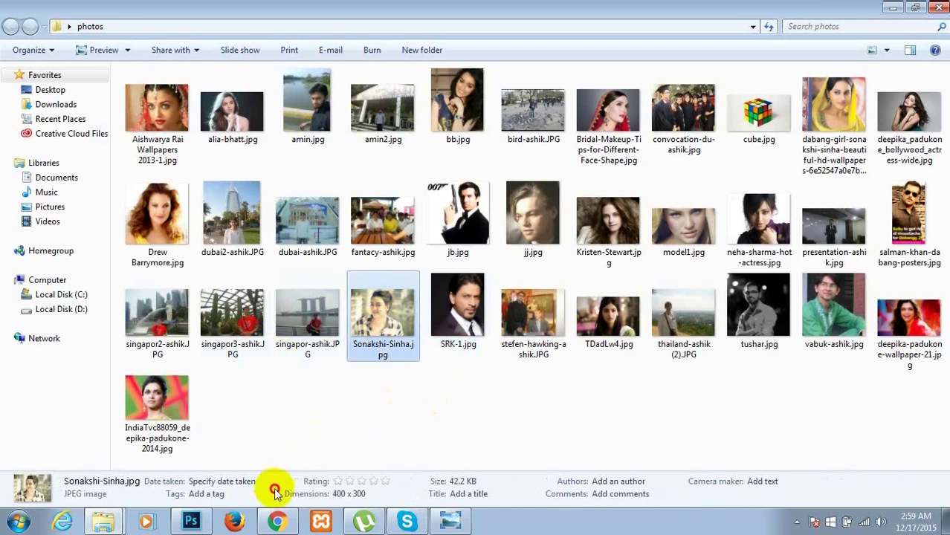
click(191, 521)
click(386, 290)
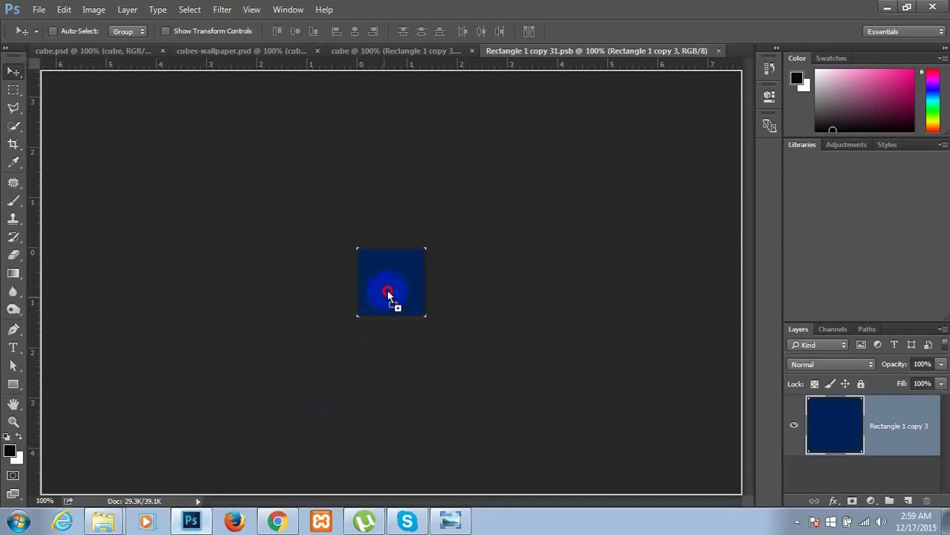
drag(387, 289, 386, 288)
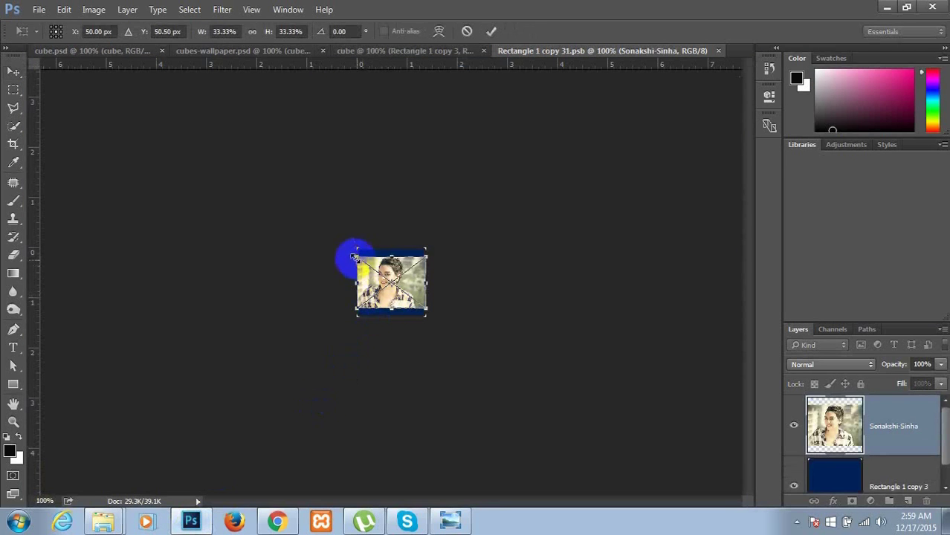
Step: Enlarge the placed Sonakshi-Sinha photo to about 61.3%, position the face over the square, and apply the placement
drag(355, 256, 309, 221)
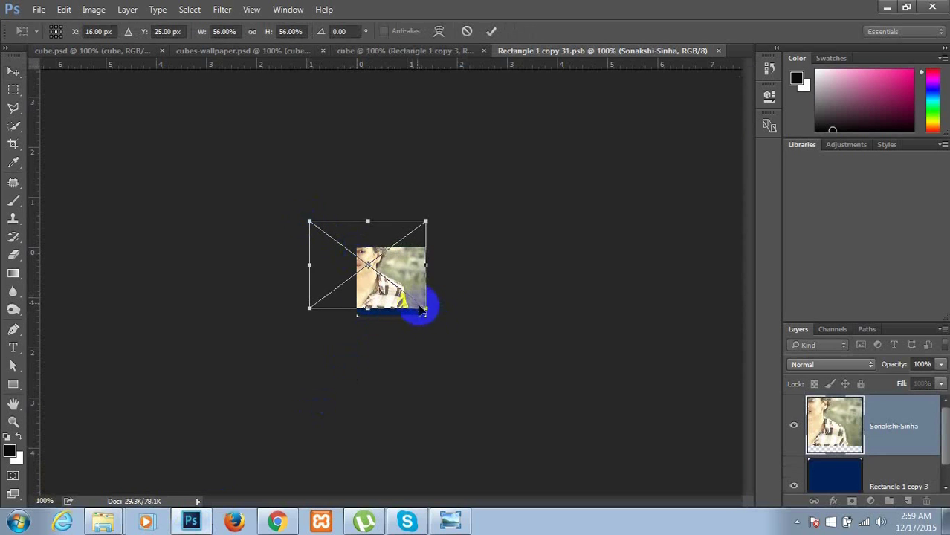
drag(425, 310, 437, 317)
drag(398, 284, 417, 311)
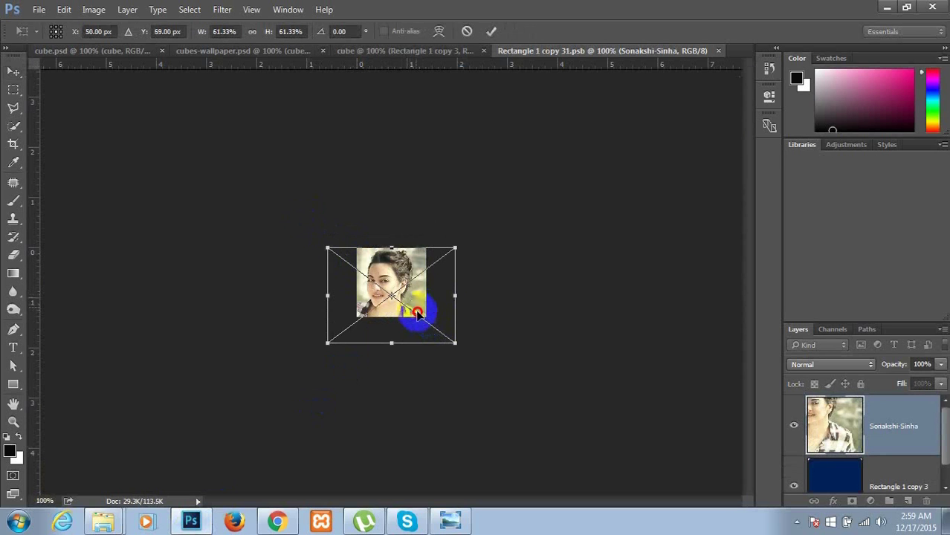
key(Right)
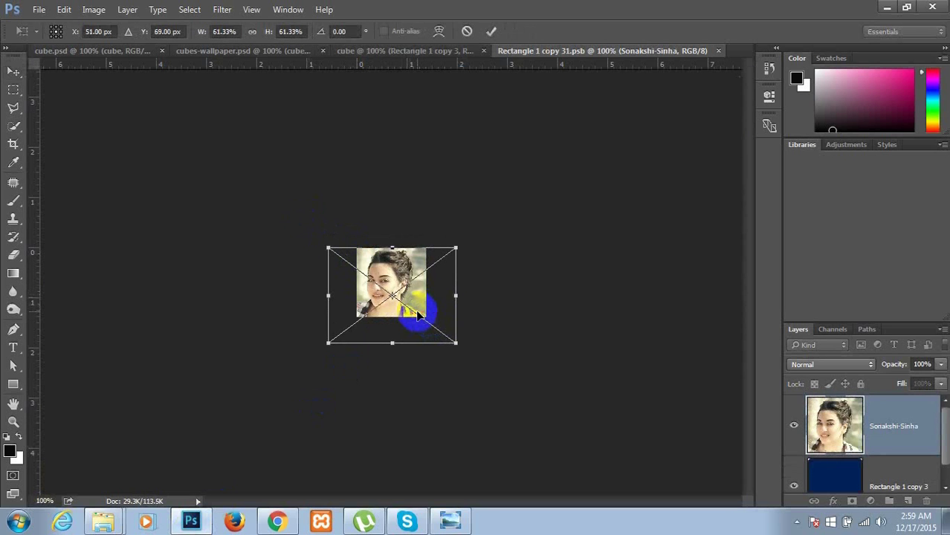
key(Return)
Step: Clip the Sonakshi-Sinha photo to the blue square's layer, then save and close the Rectangle 1 copy 31 document
key(ctrl)
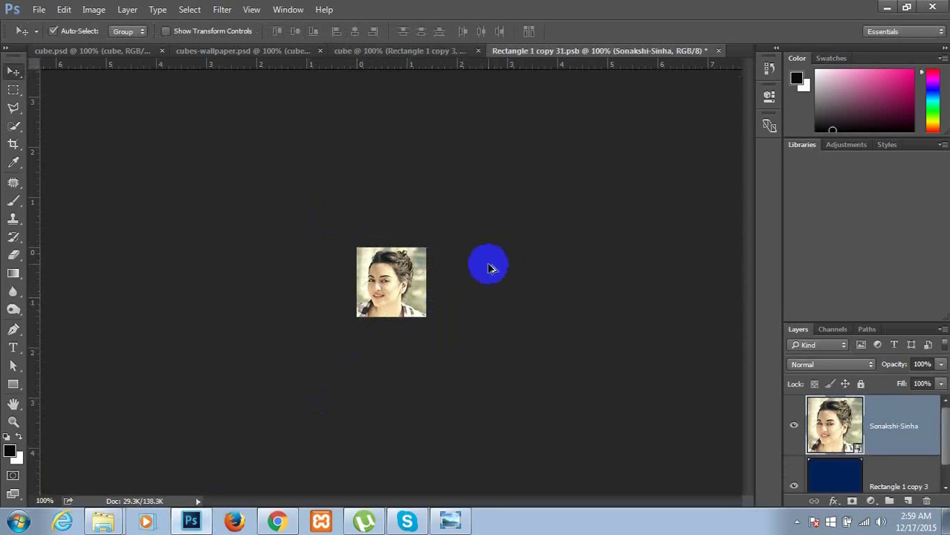
key(ctrl+alt+g)
key(ctrl+s)
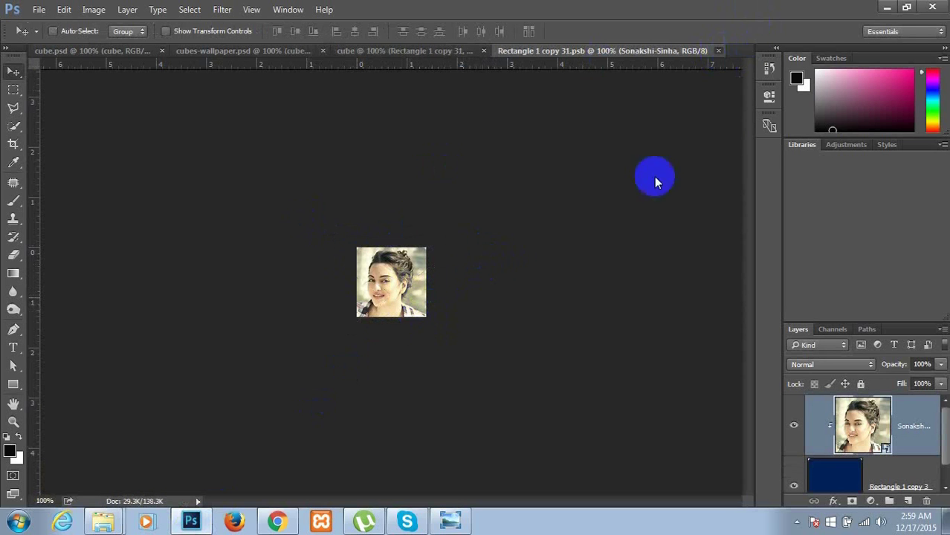
key(ctrl+w)
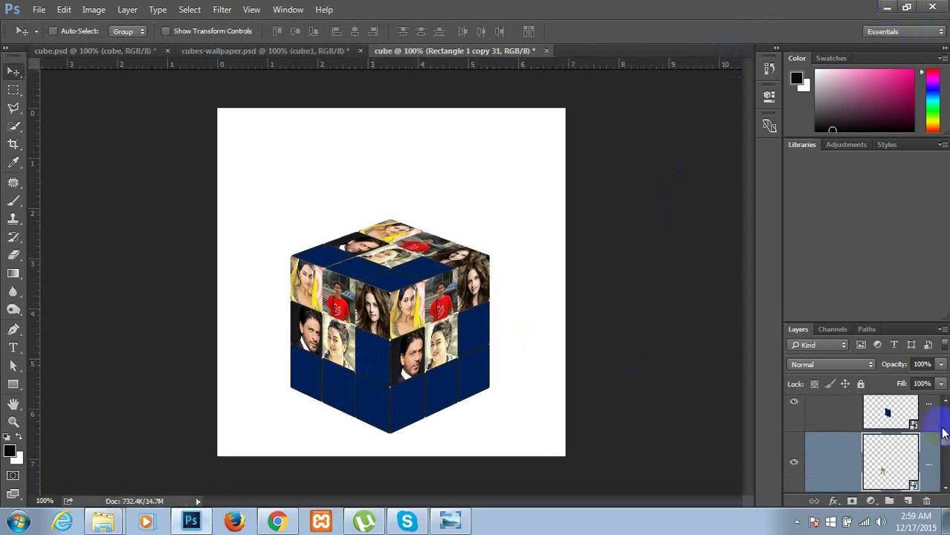
Step: Open the contents of the Rectangle 1 copy 32 smart object and place the photo of the man in green from the photos folder
double_click(914, 426)
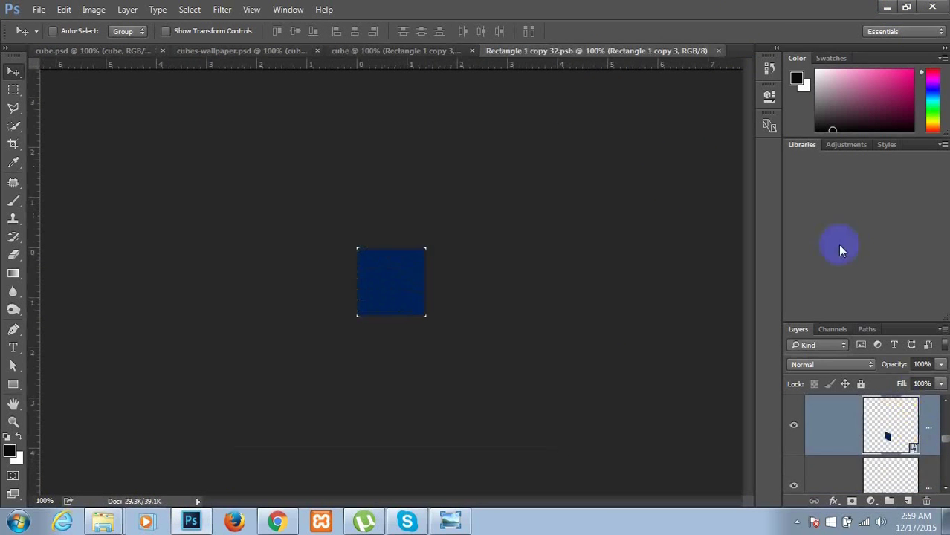
click(887, 6)
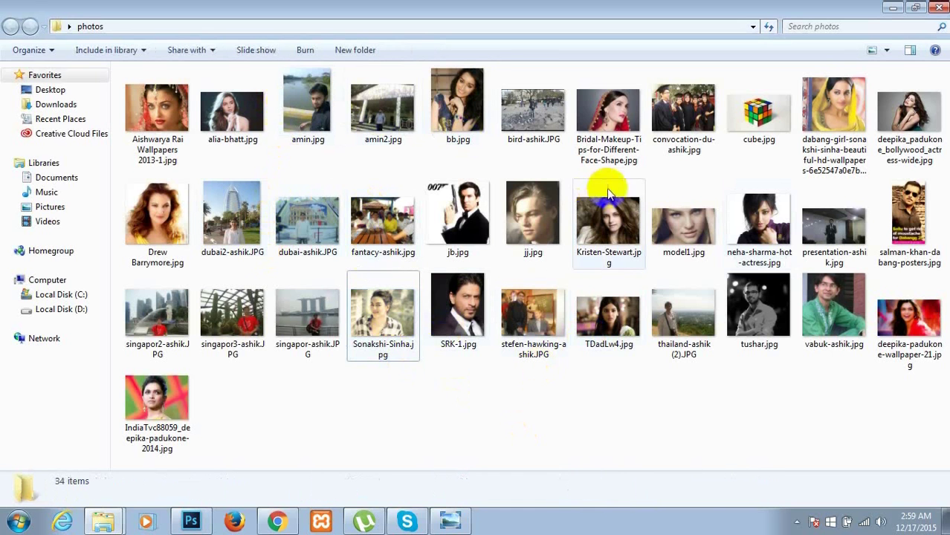
click(836, 319)
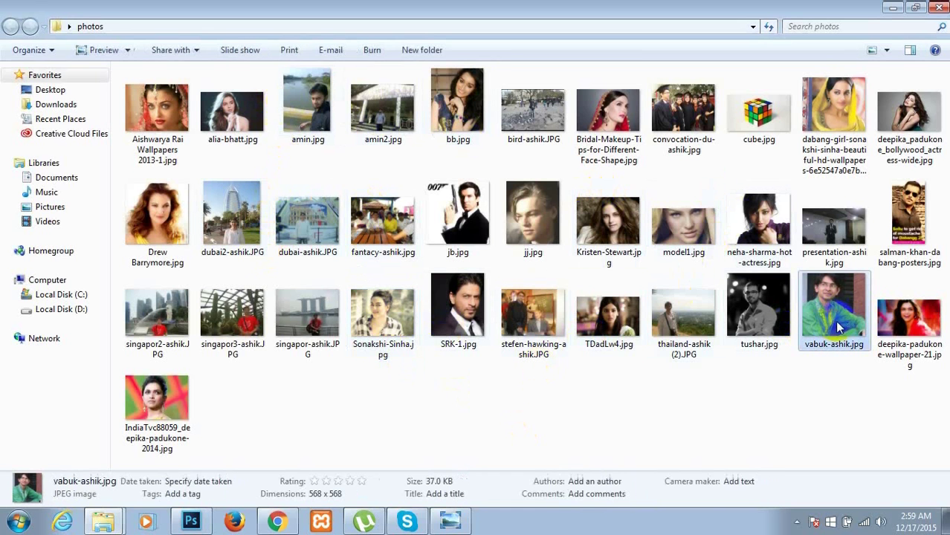
drag(732, 368, 378, 297)
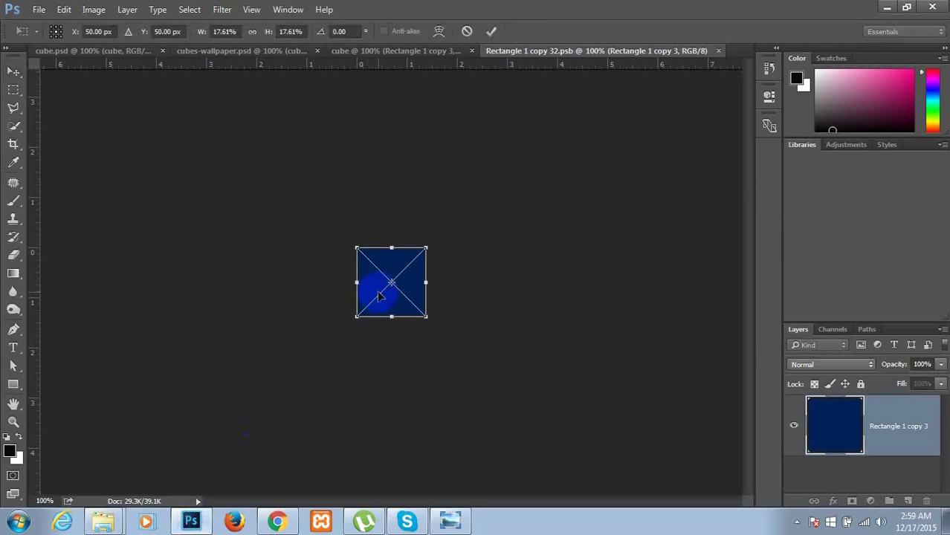
Step: Enlarge the placed photo of the man in green to about 18.5%, nudge it to cover the square, and apply the placement
drag(354, 246, 350, 242)
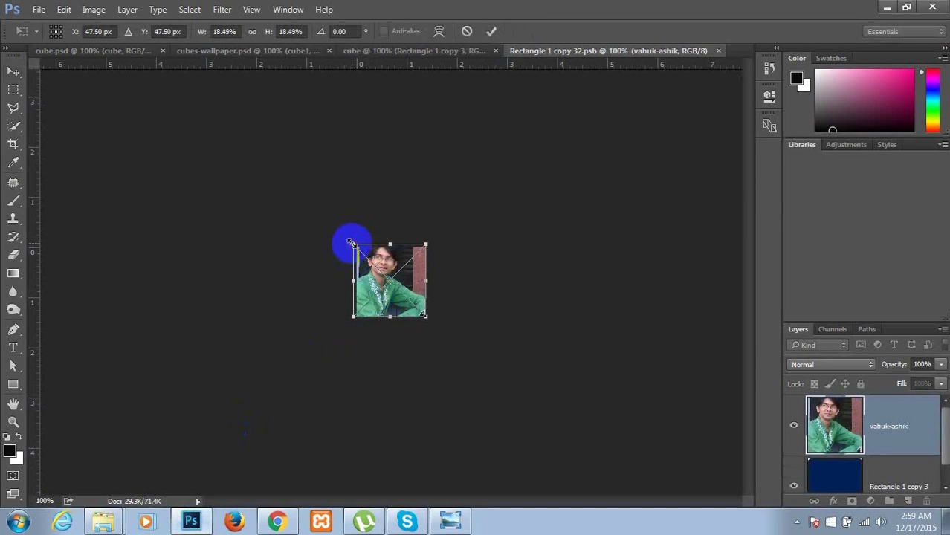
key(Right)
key(Down)
key(Down)
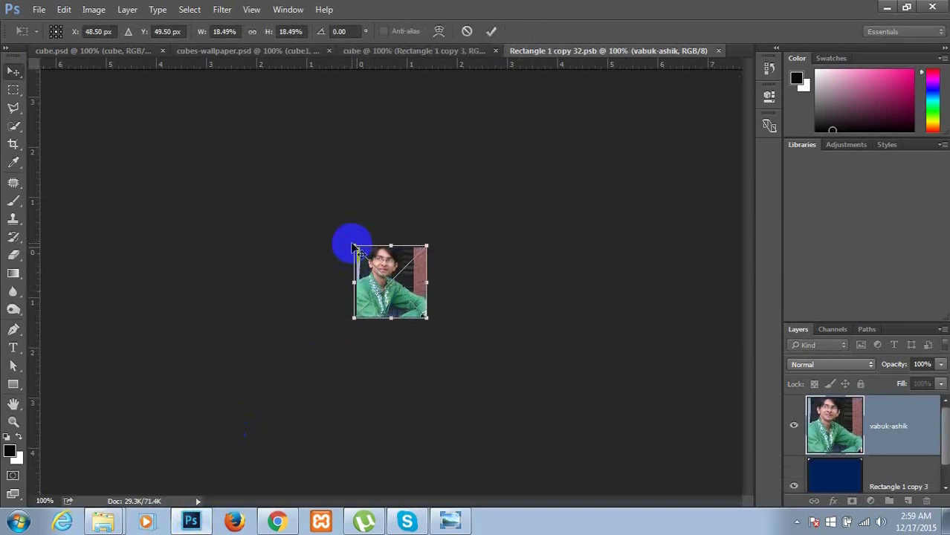
key(Return)
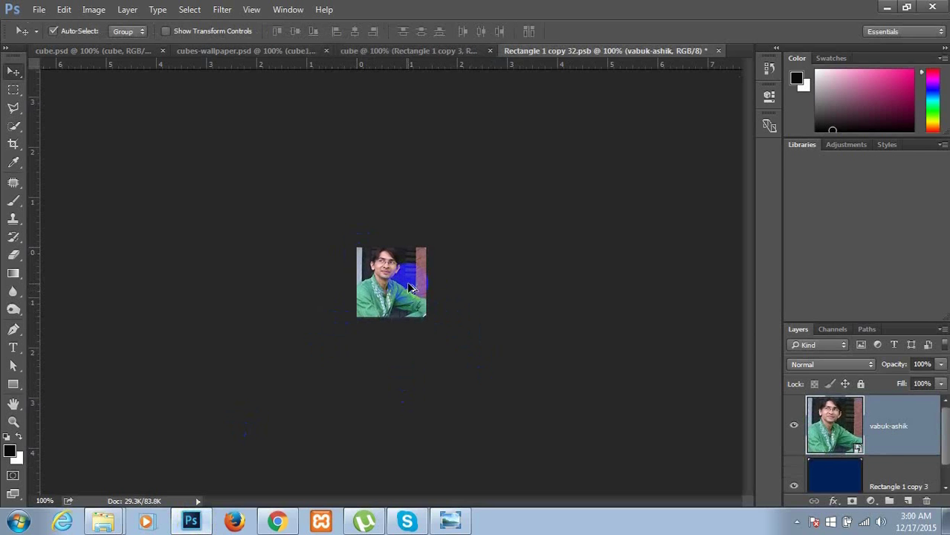
Step: Clip the photo of the man in green to the blue square's layer, then save and close the Rectangle 1 copy 32 document
key(ctrl+alt+g)
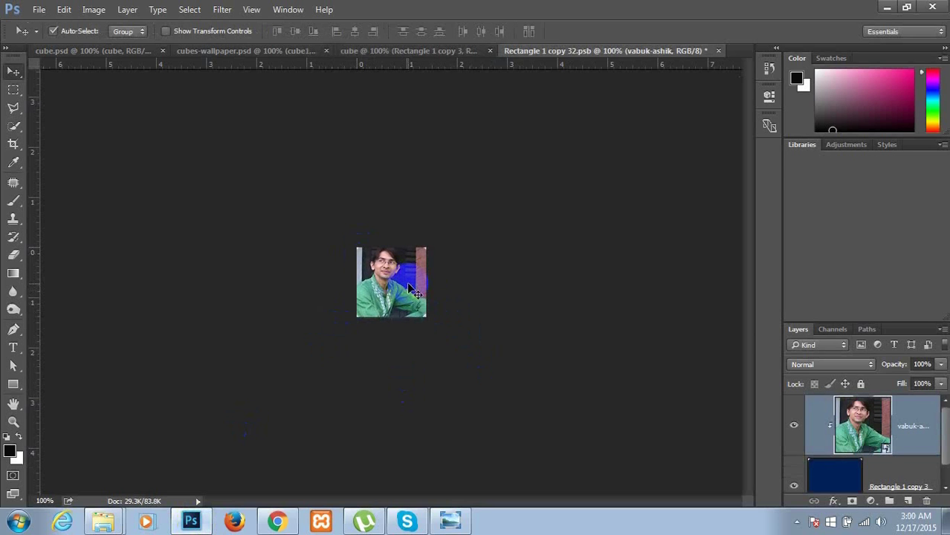
key(ctrl+s)
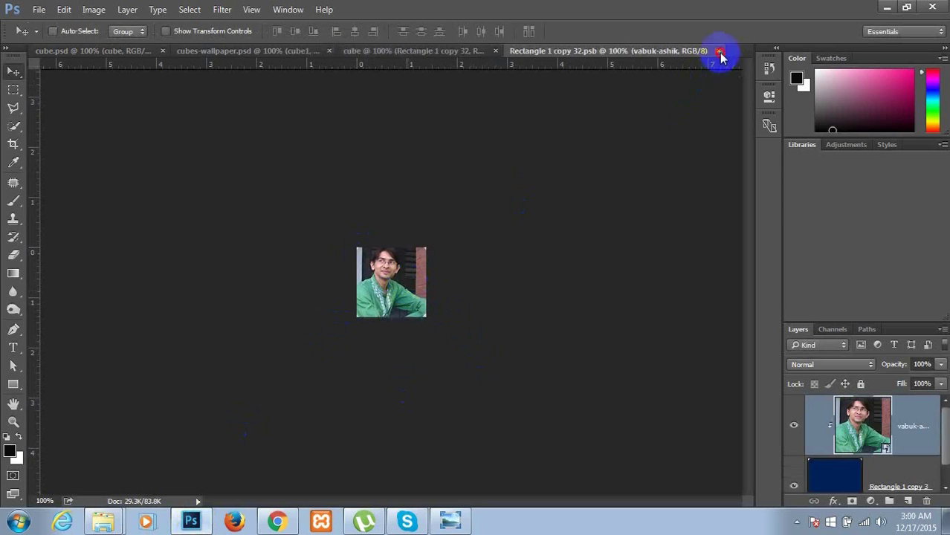
click(719, 51)
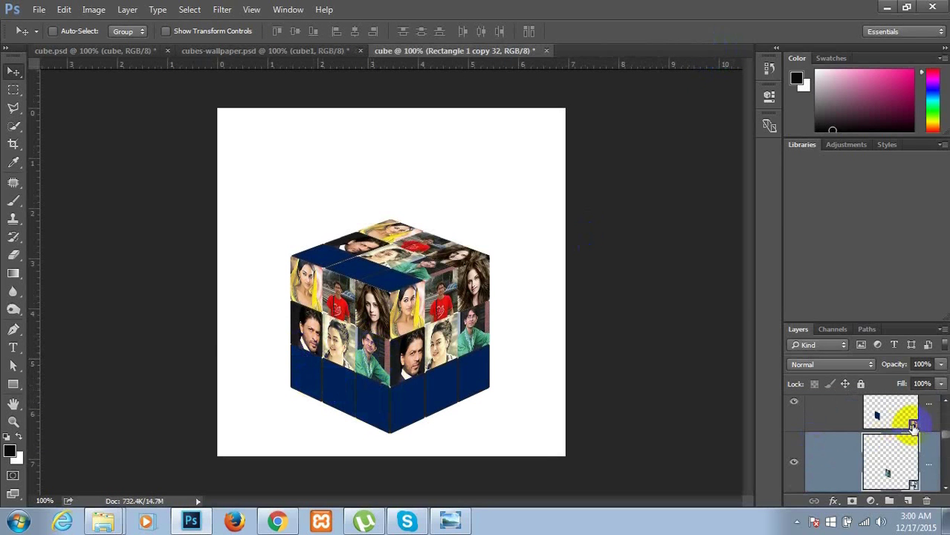
Step: Open the contents of the Rectangle 1 copy 4 smart object and place Drew Barrymore.jpg from the photos folder into it
double_click(912, 425)
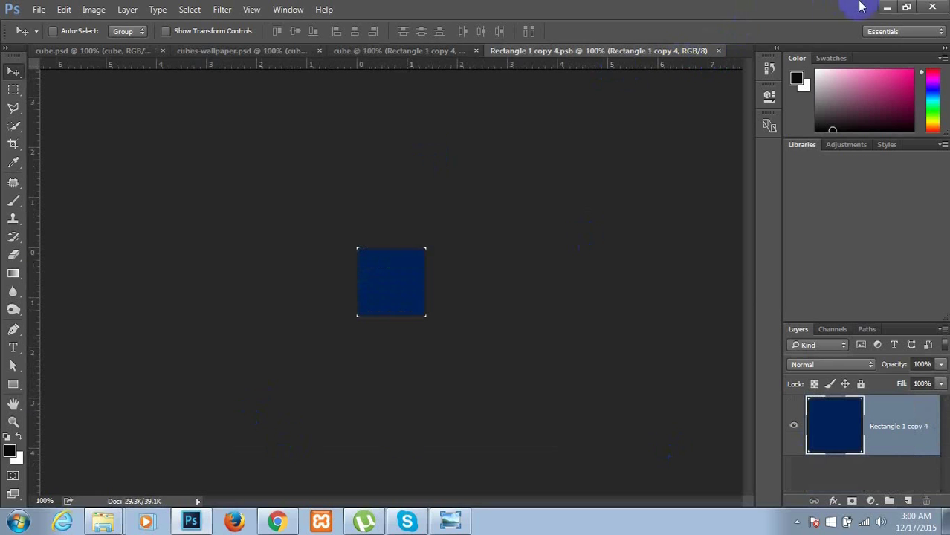
click(883, 7)
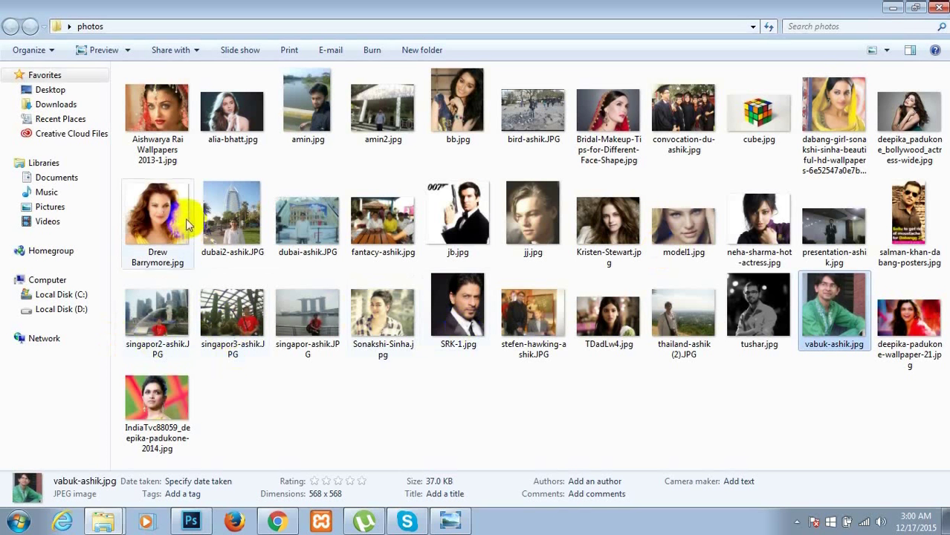
click(152, 214)
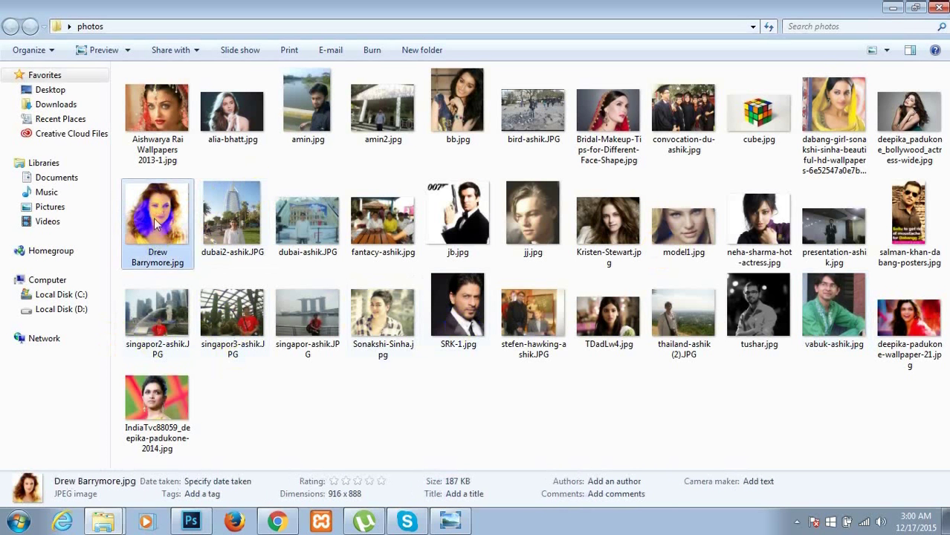
drag(214, 349, 400, 288)
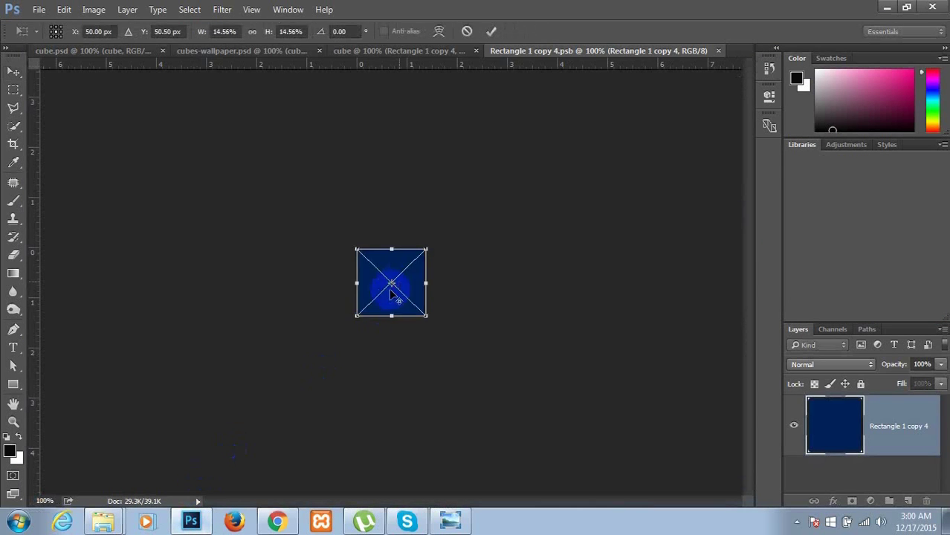
Step: Apply the placed Drew Barrymore photo, enlarge it to about 15.4% so it covers the blue square, and commit the transform
key(Return)
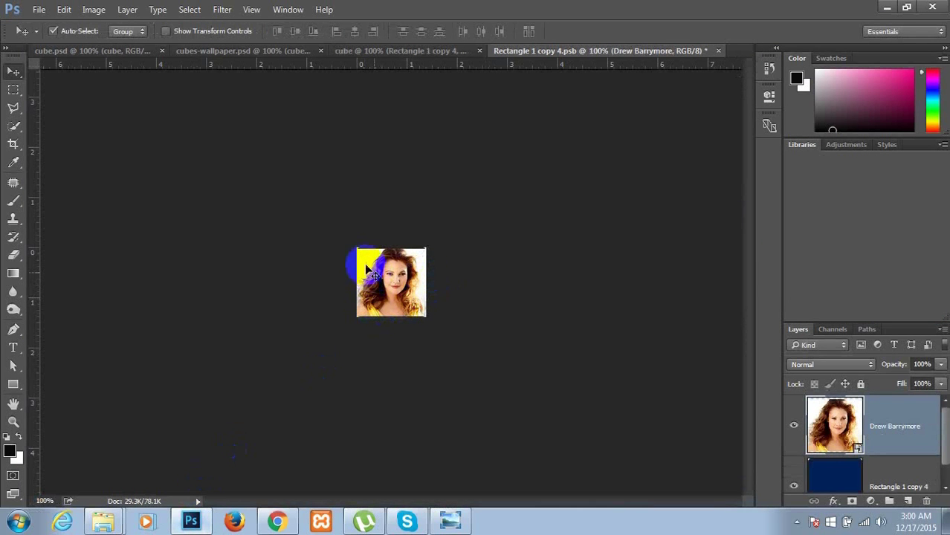
key(ctrl+t)
drag(353, 246, 351, 241)
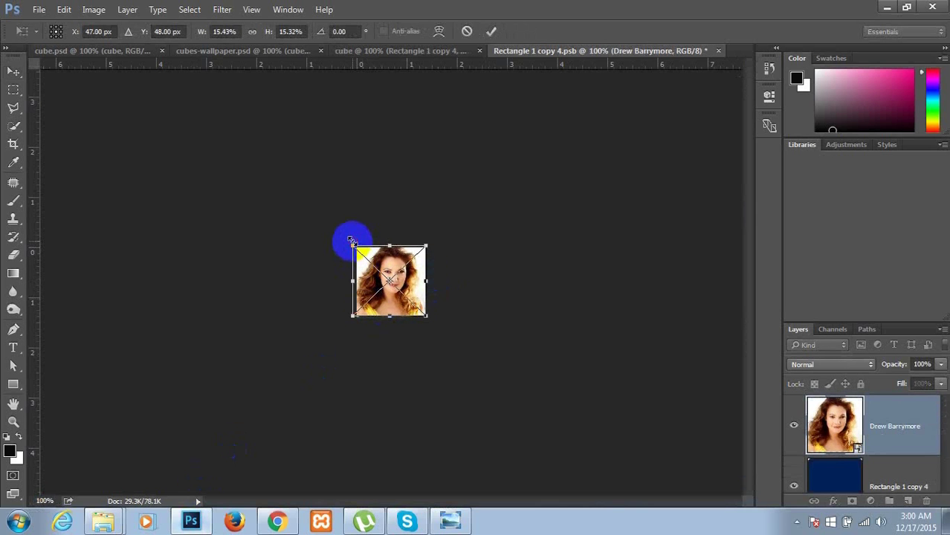
key(Return)
Step: Clip the Drew Barrymore photo to the blue square's layer, then save and close the Rectangle 1 copy 4 document
key(ctrl+alt+g)
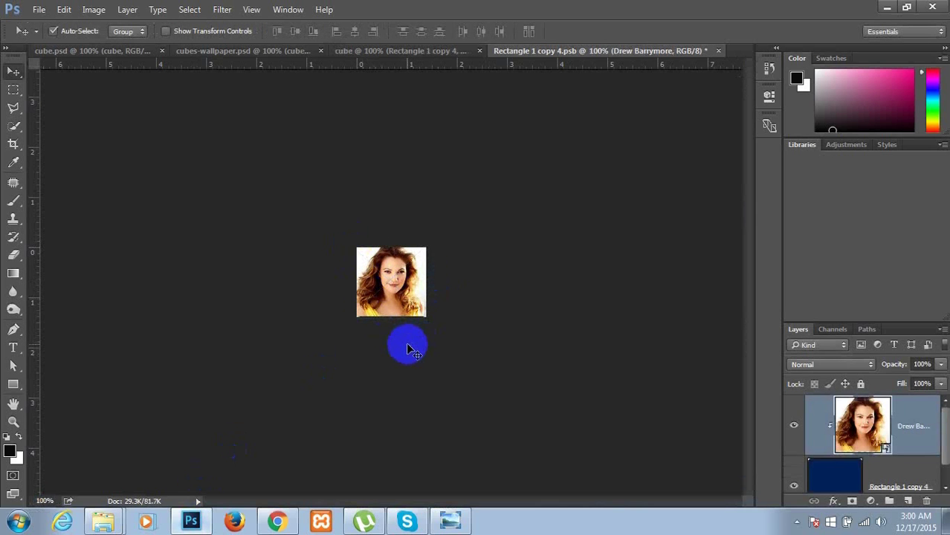
key(ctrl+s)
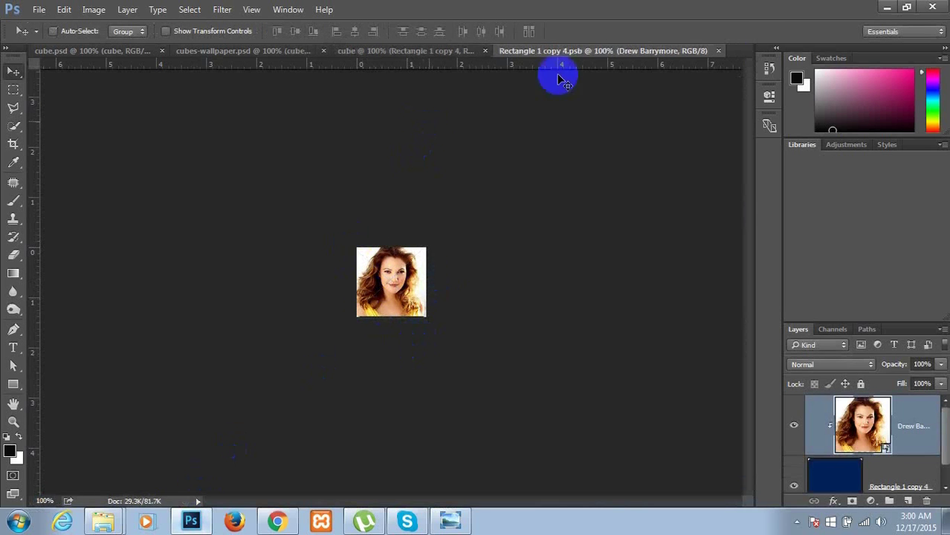
click(717, 51)
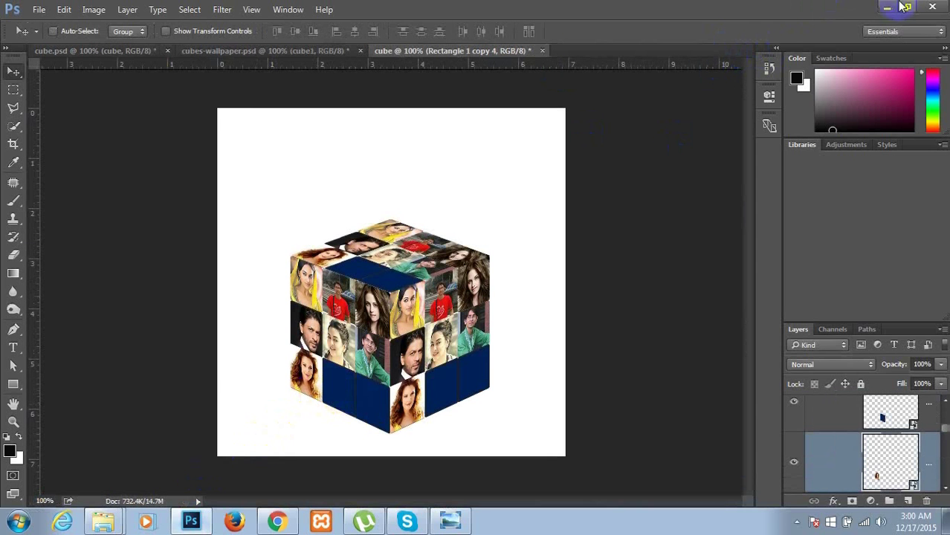
Step: Open the contents of the Rectangle 1 copy 41 smart object and place jb.jpg from the photos folder over its square
double_click(913, 425)
click(889, 6)
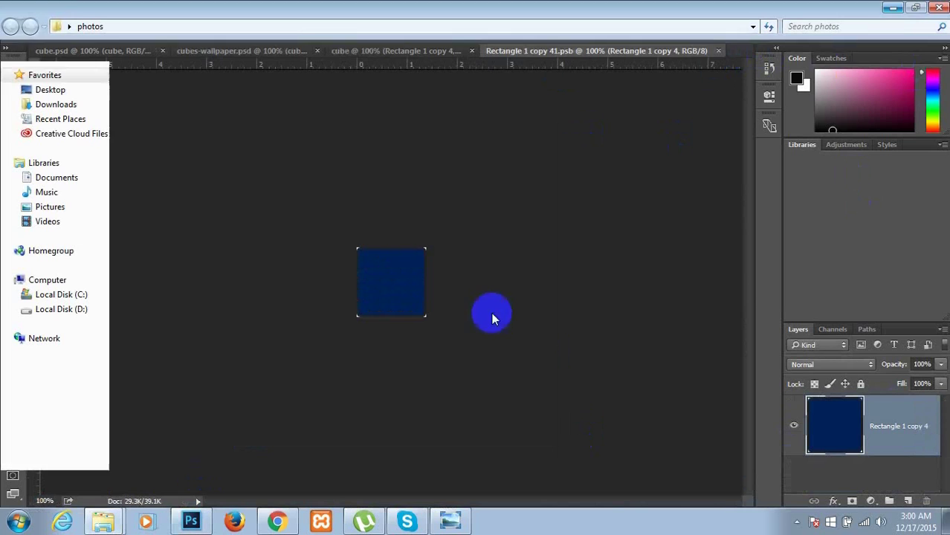
click(444, 216)
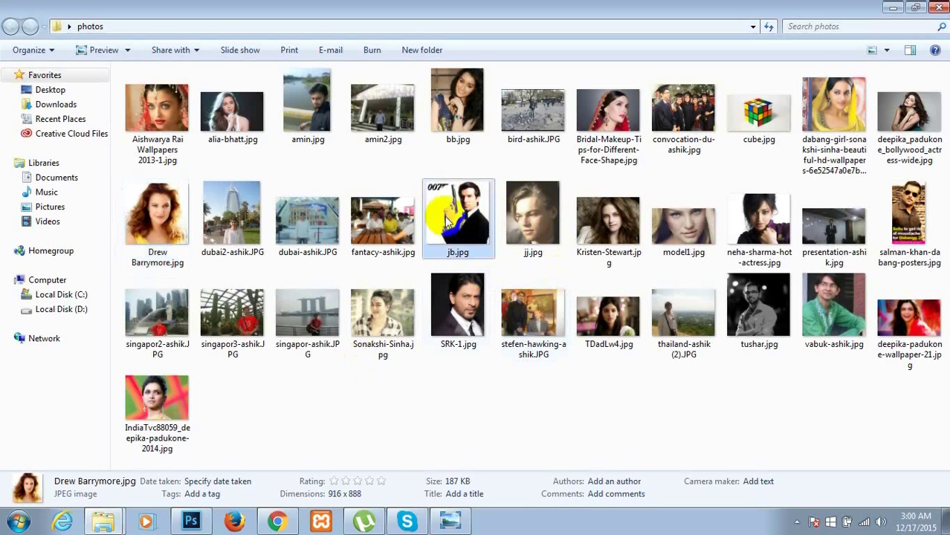
click(191, 522)
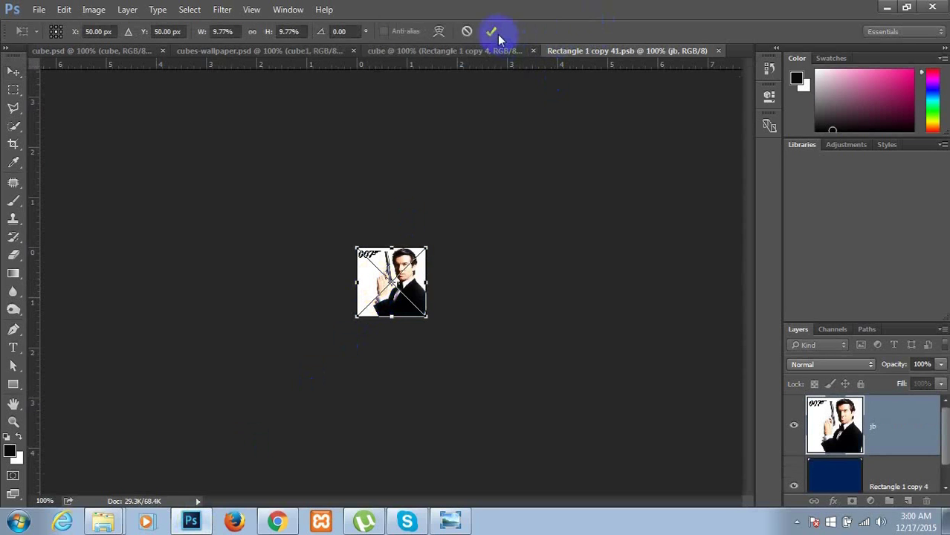
click(491, 32)
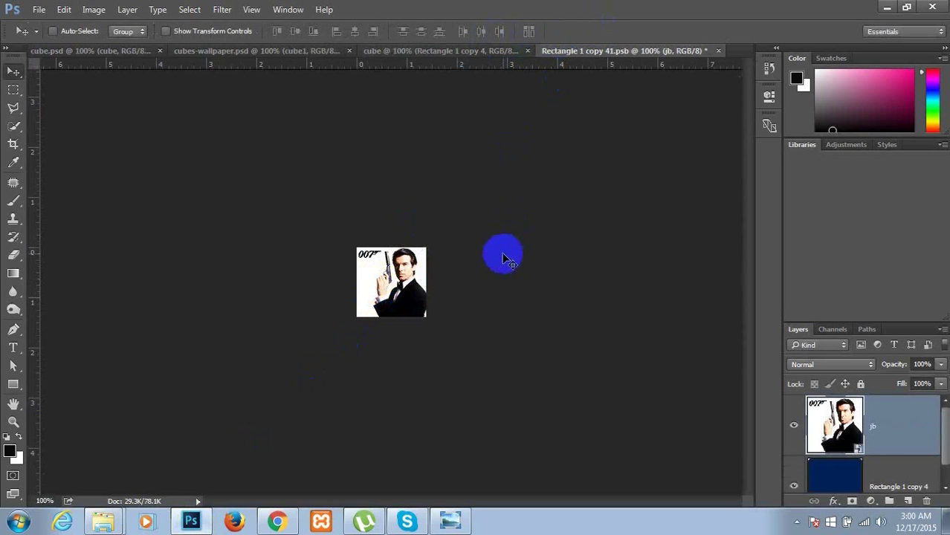
Step: Clip the jb photo to the blue square's layer, then save and close the Rectangle 1 copy 41 document
key(ctrl)
key(ctrl+alt+g)
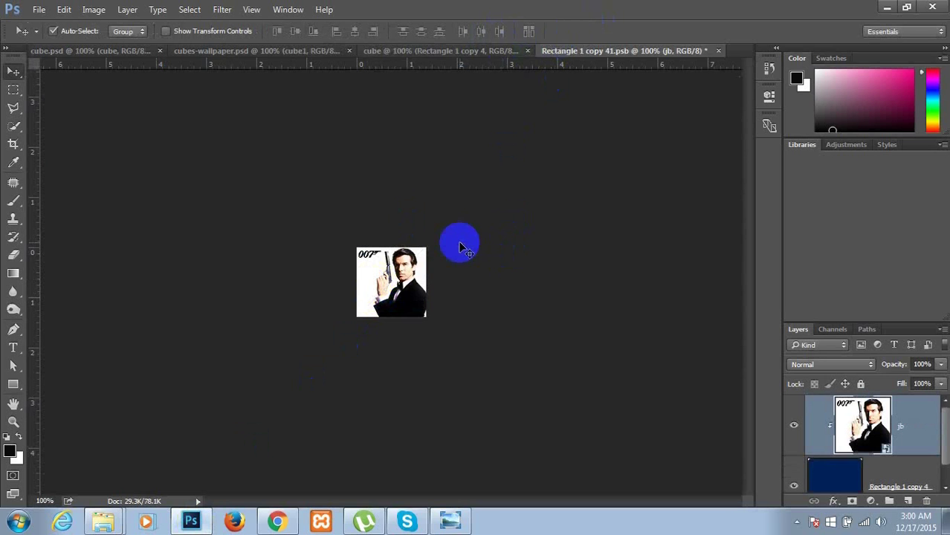
key(ctrl+s)
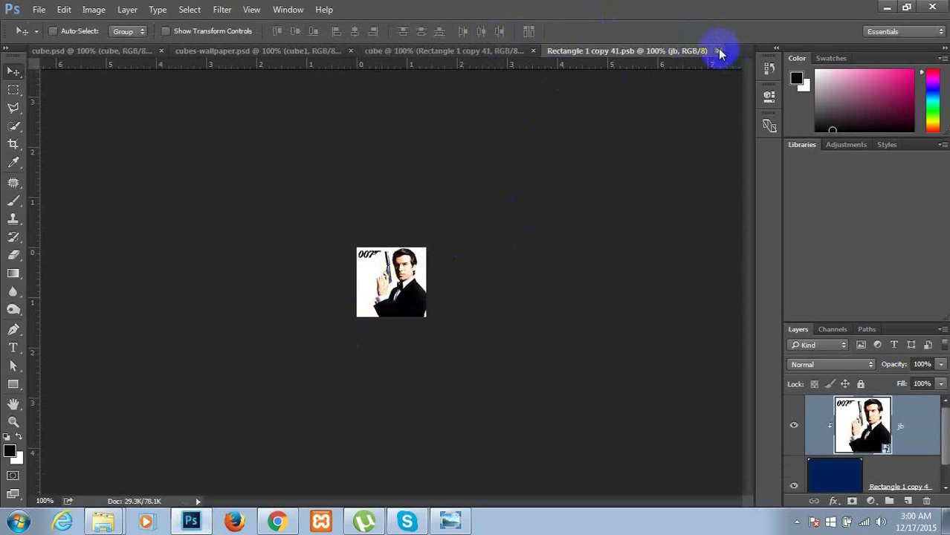
key(ctrl+w)
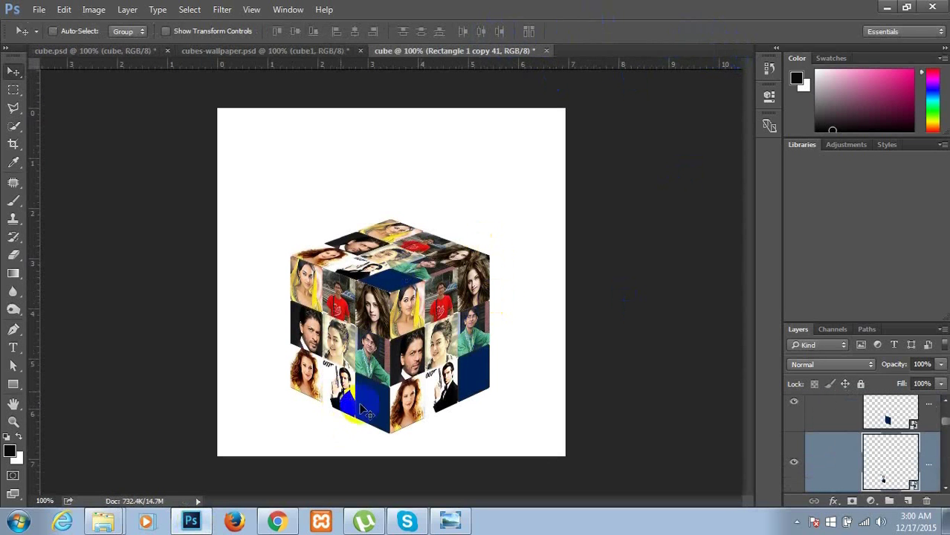
Step: Open the contents of the Rectangle 1 copy 42 smart object and place model1.jpg from the photos folder into it
double_click(912, 425)
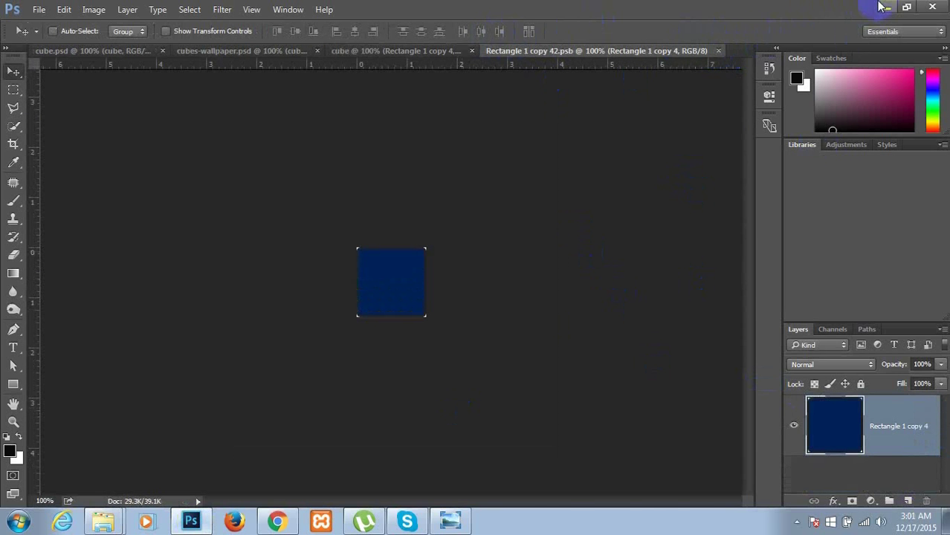
click(885, 6)
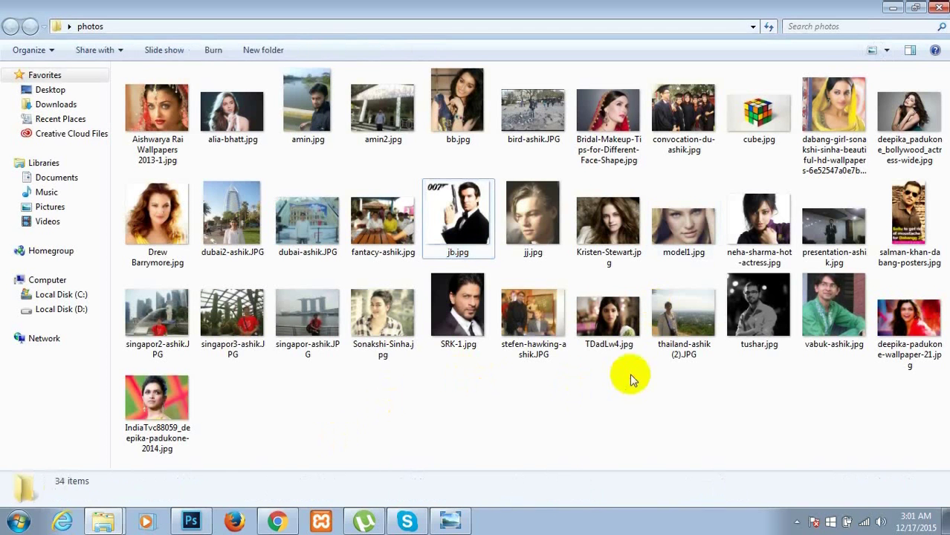
click(687, 225)
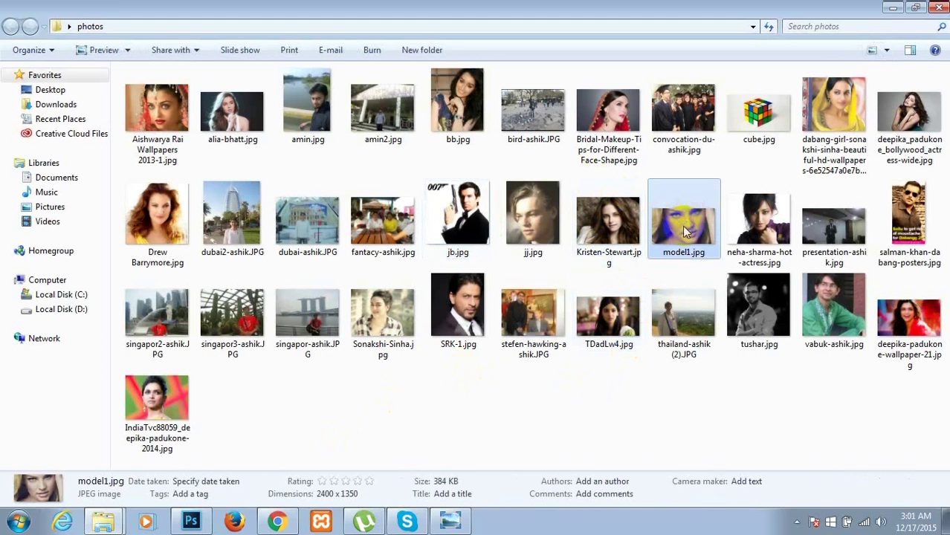
click(191, 523)
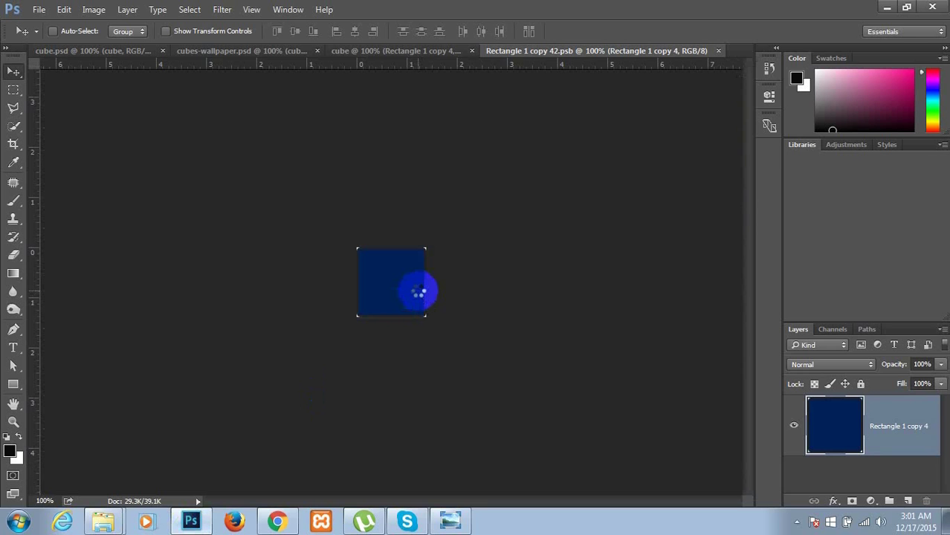
drag(418, 292, 419, 292)
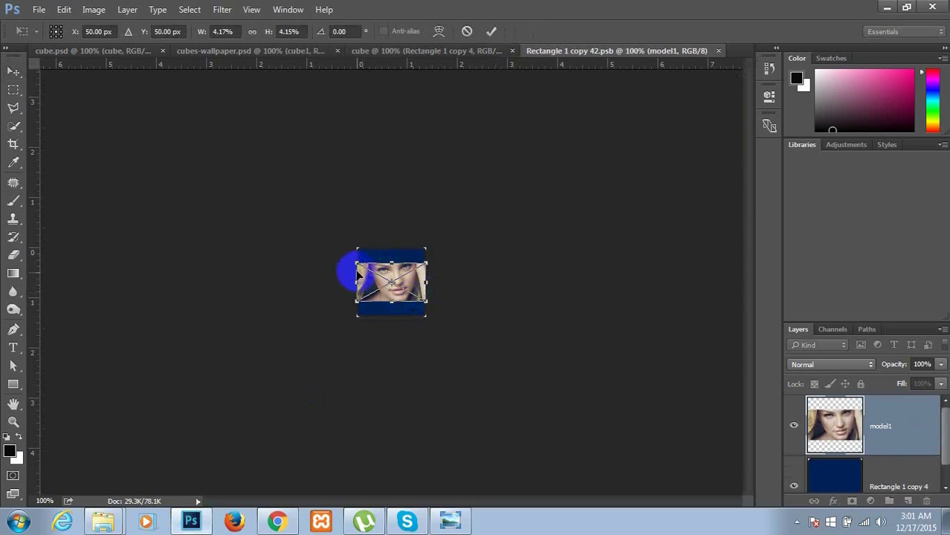
Step: Enlarge the placed model1 photo to about 7.63%, position it to cover the square, and apply the placement
drag(354, 260, 333, 221)
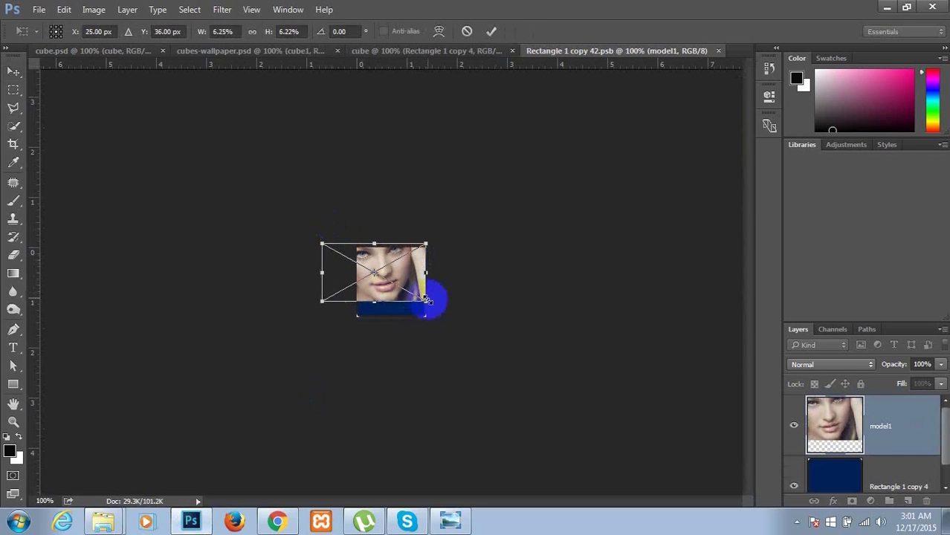
drag(432, 322, 441, 339)
drag(395, 283, 400, 285)
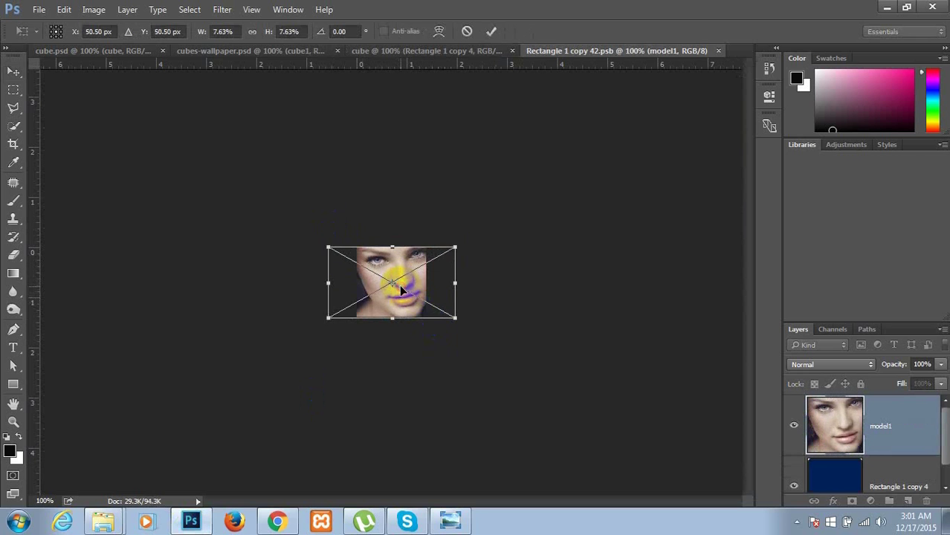
key(Return)
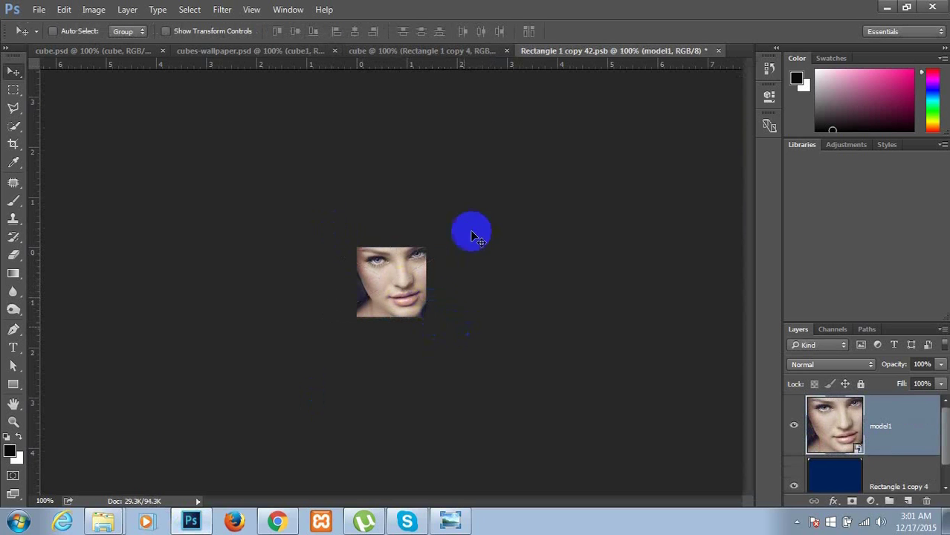
Step: Clip the model1 photo to the blue square's layer, then save and close the Rectangle 1 copy 42 document
key(ctrl+alt+g)
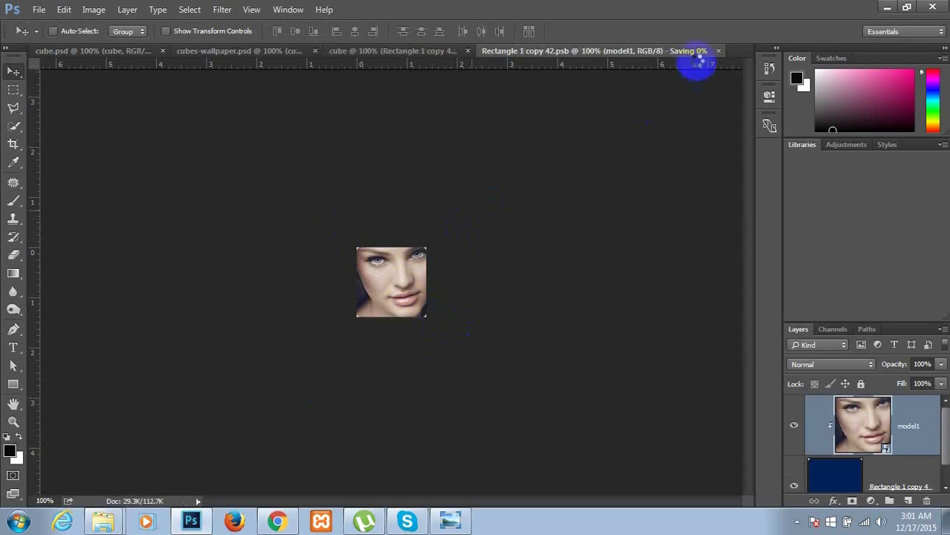
key(ctrl+s)
click(717, 51)
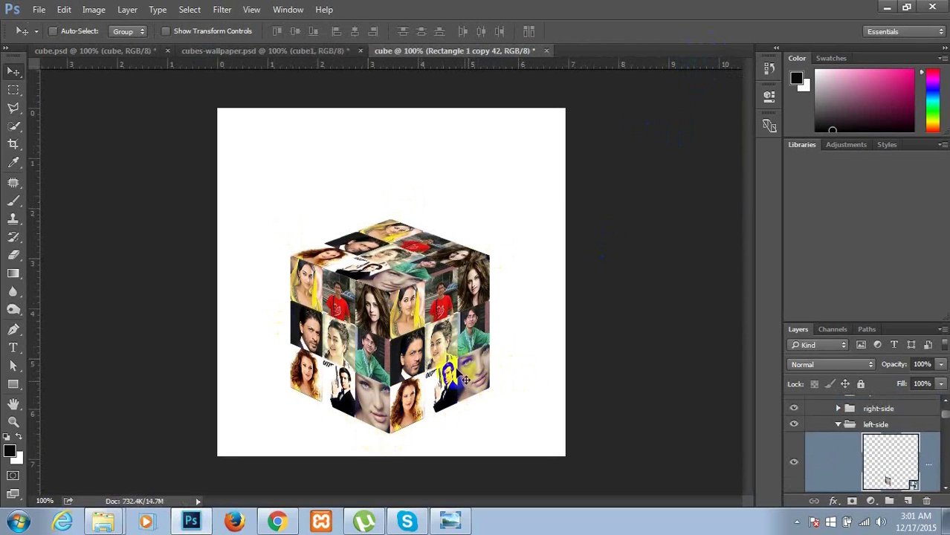
Step: Collapse the left-side and gallery groups, then move the whole gallery cube up to the upper middle of the white canvas
click(837, 429)
scroll(842, 450, up, 1)
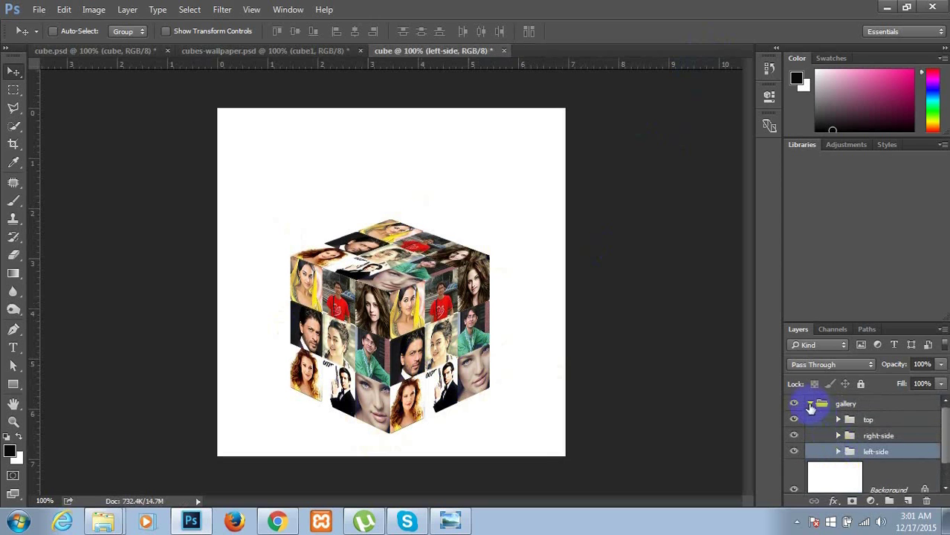
click(810, 404)
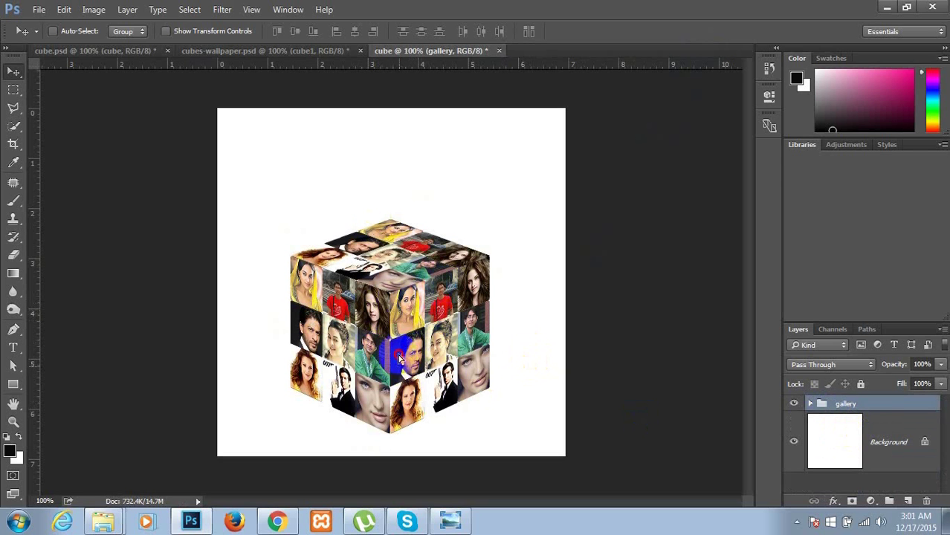
drag(399, 357, 378, 324)
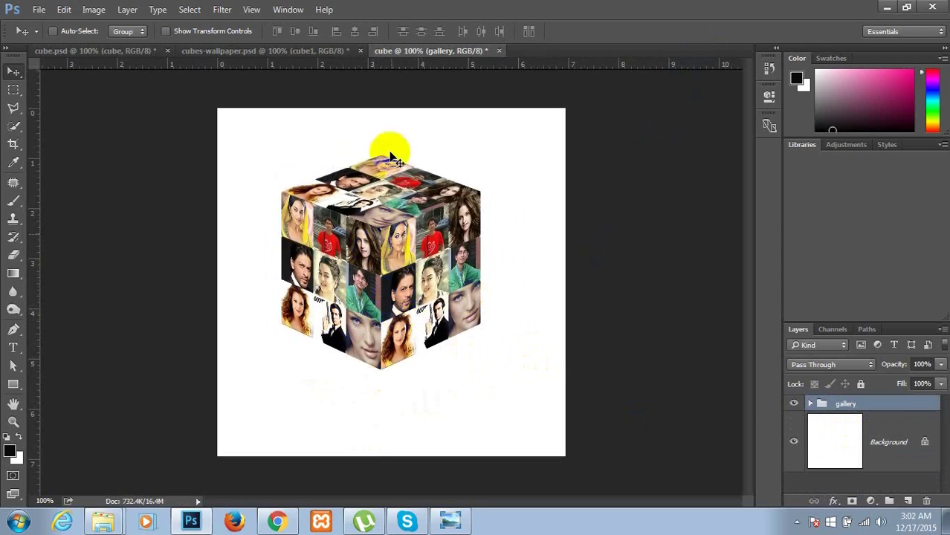
Step: Check the finished cubes-wallpaper2.jpg for reference, then open wallpaper.jpg from the cube folder on drive D: in Photoshop
click(448, 520)
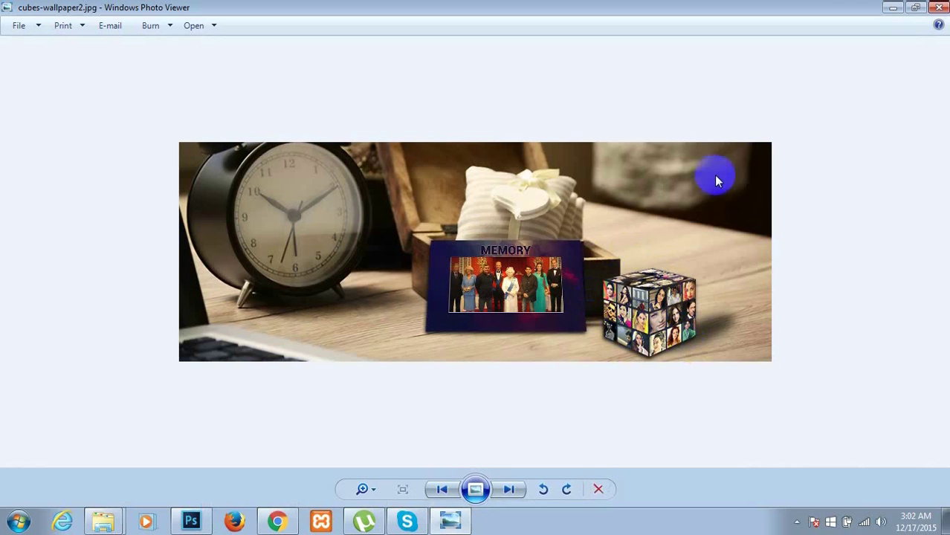
click(889, 7)
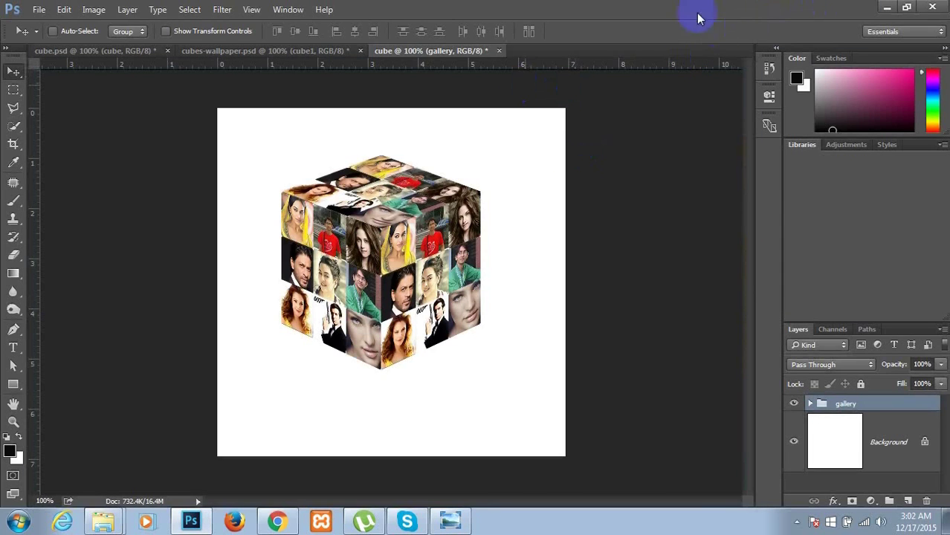
click(887, 7)
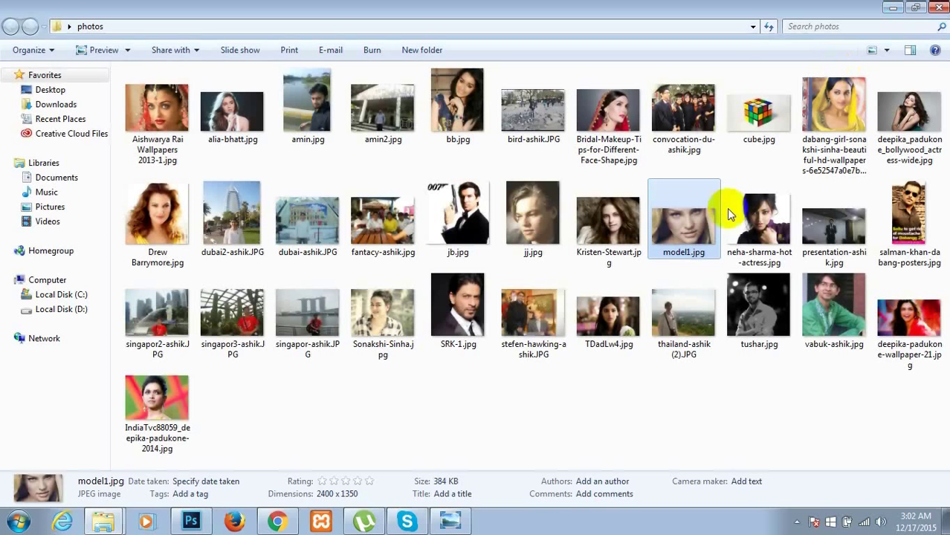
click(98, 522)
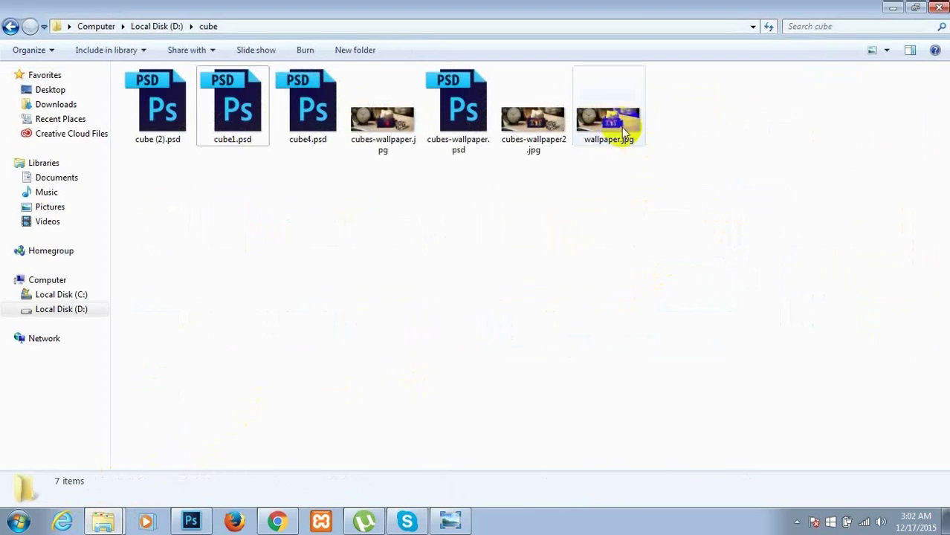
click(622, 127)
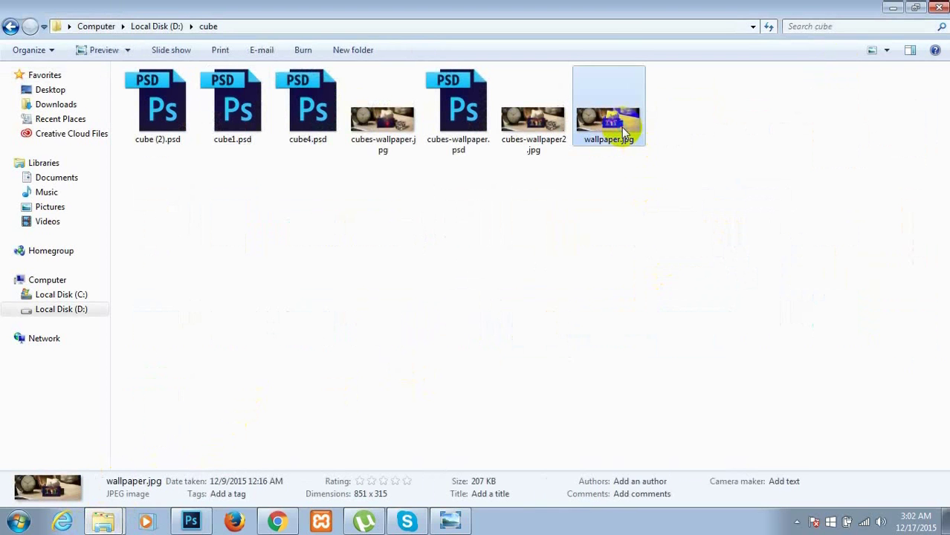
right_click(621, 127)
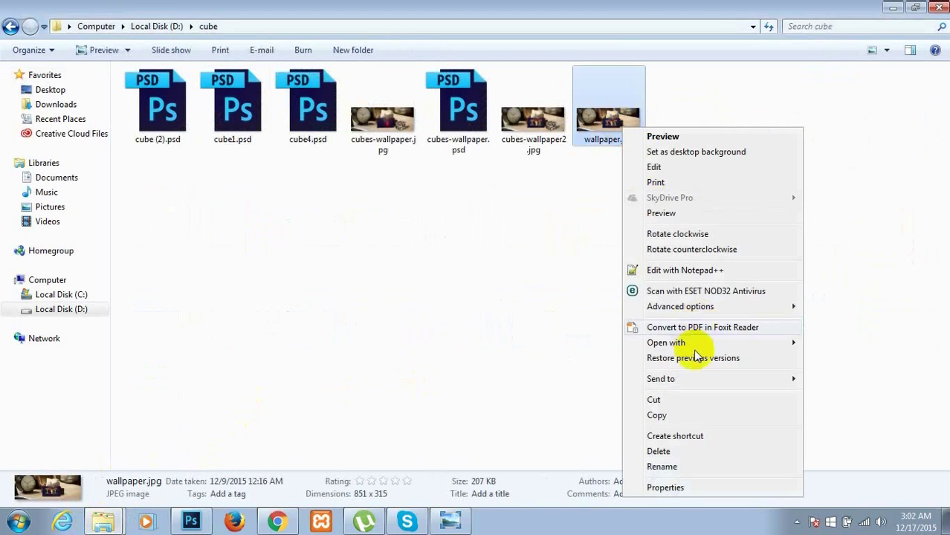
mouse_move(675, 350)
click(572, 360)
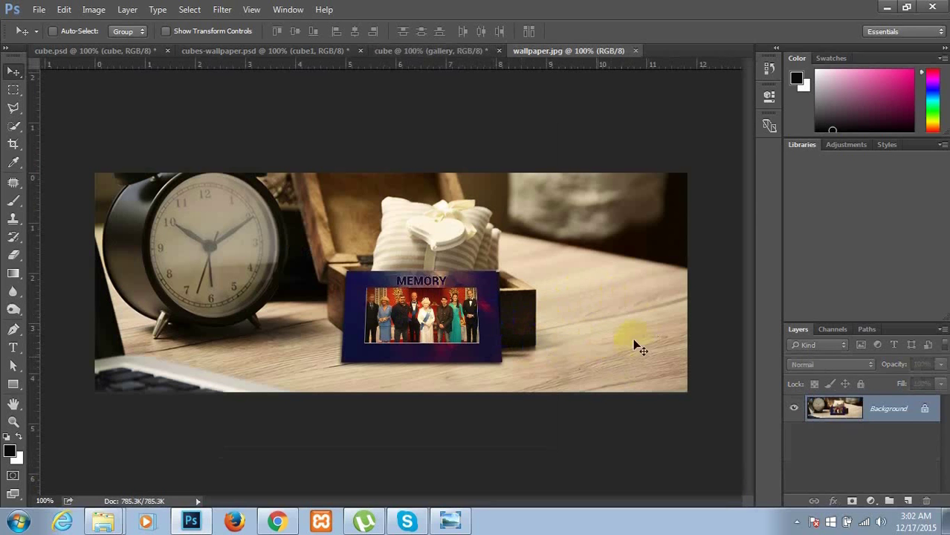
Step: Copy the gallery cube group into wallpaper.jpg, then scale it down and stand it on the desk beside the MEMORY card
click(438, 50)
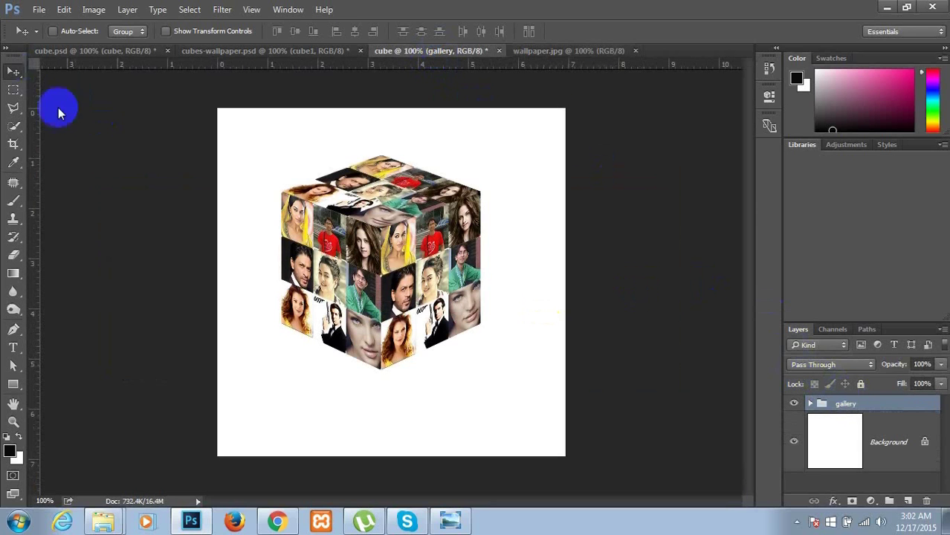
drag(387, 278, 564, 328)
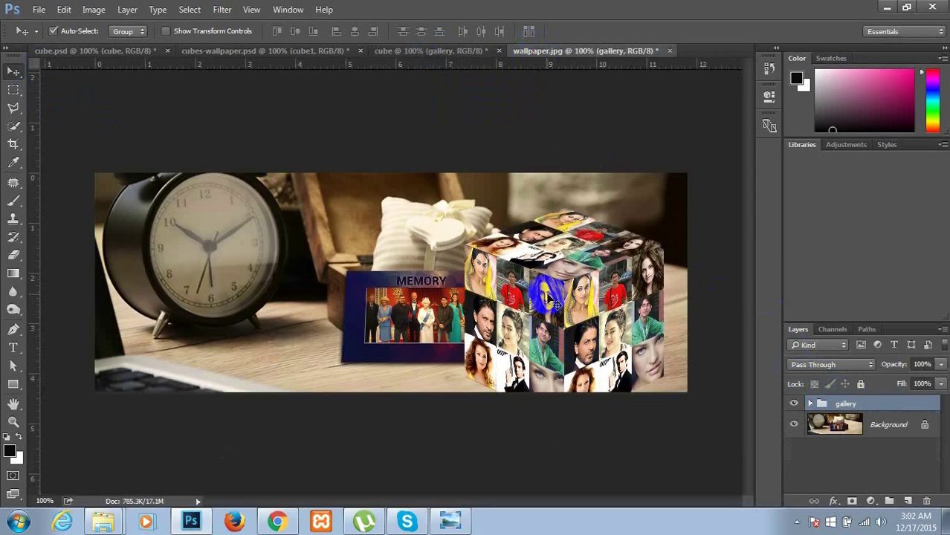
key(ctrl+t)
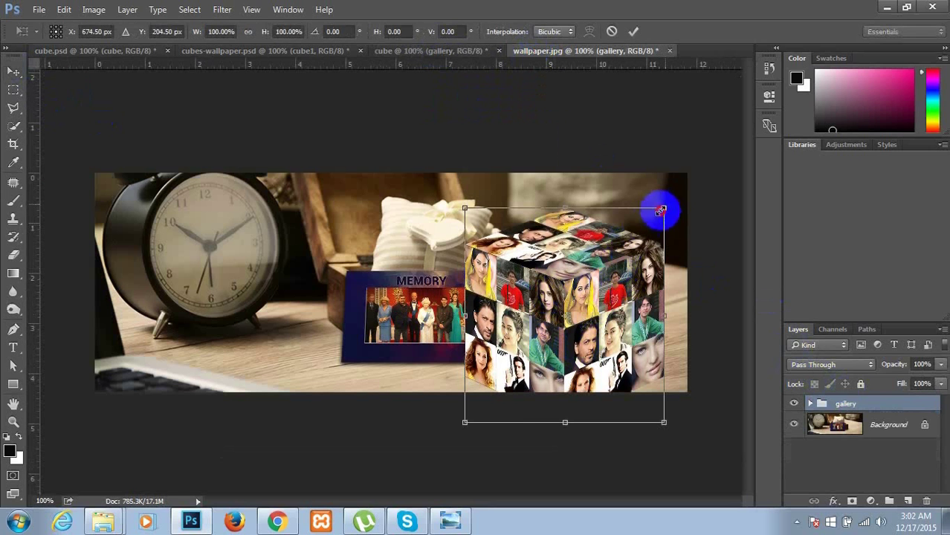
drag(663, 207, 566, 309)
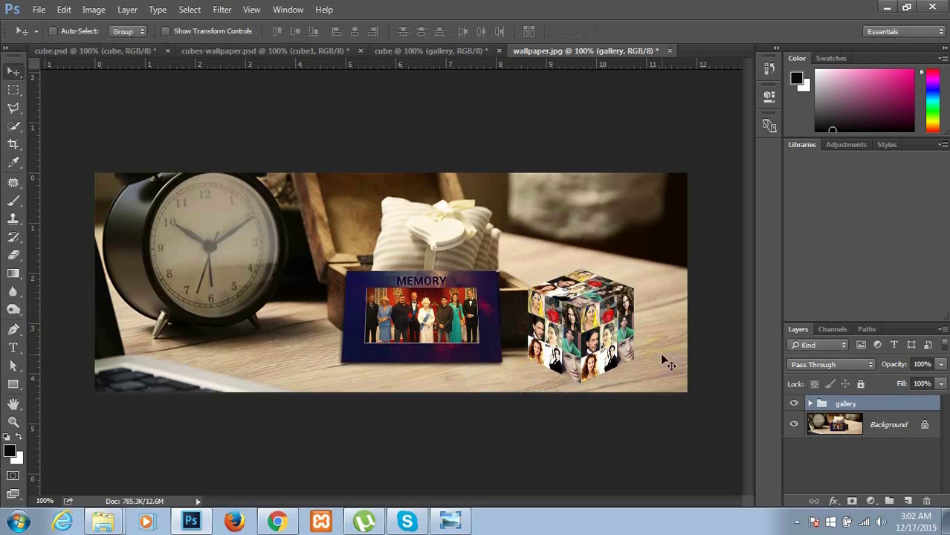
drag(591, 388, 591, 389)
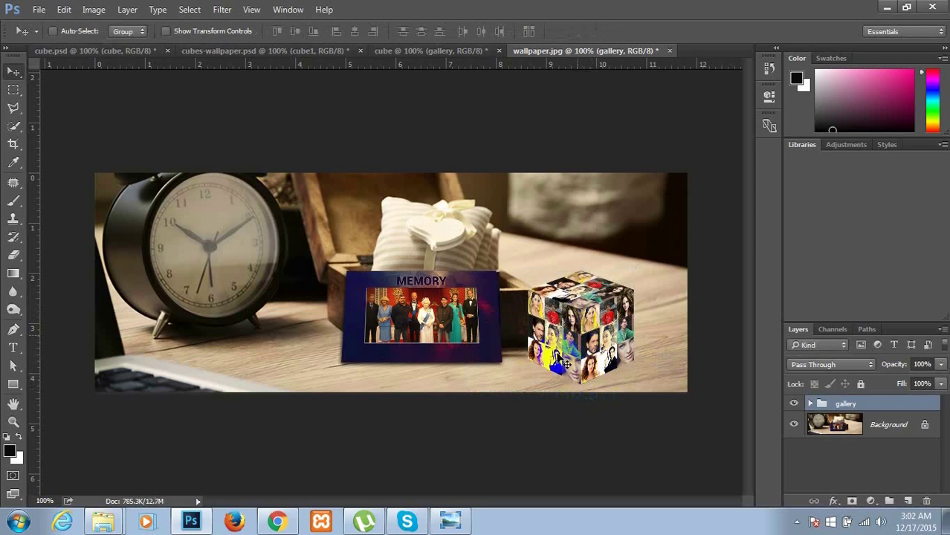
click(578, 332)
Step: Add a black Multiply drop shadow to the gallery group with 100% opacity, 4 px distance, 2% spread, 6 px size and about 4% noise
click(746, 402)
click(862, 479)
click(831, 501)
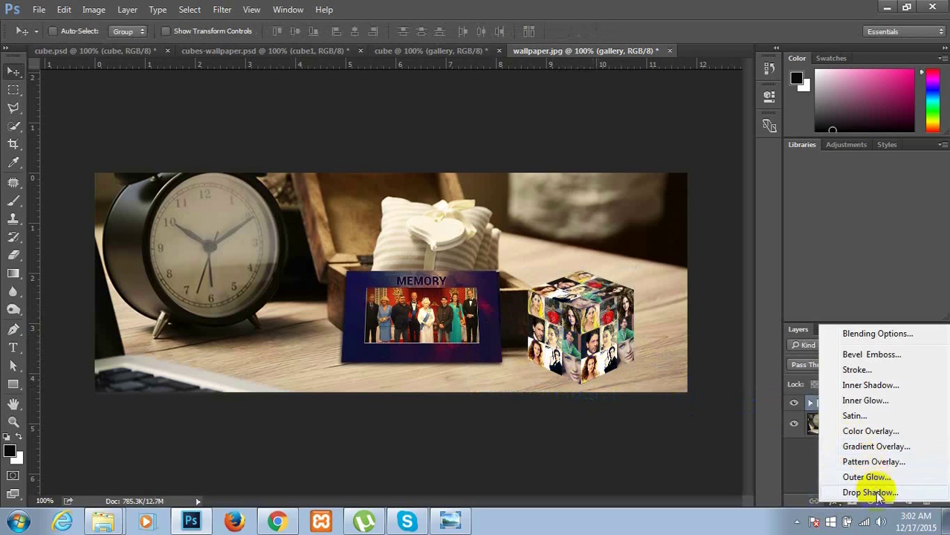
click(879, 495)
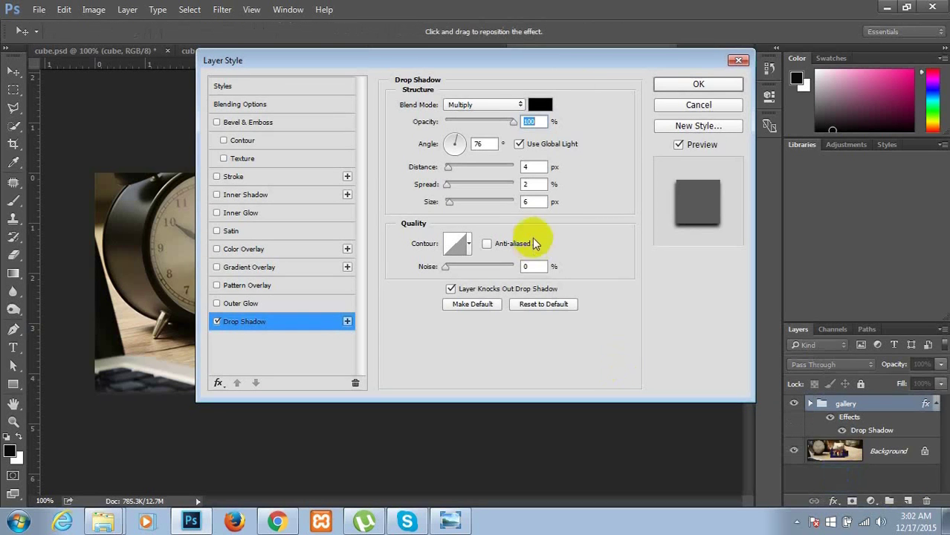
mouse_move(590, 66)
mouse_down()
mouse_move(500, 96)
mouse_move(187, 134)
mouse_move(257, 119)
mouse_up()
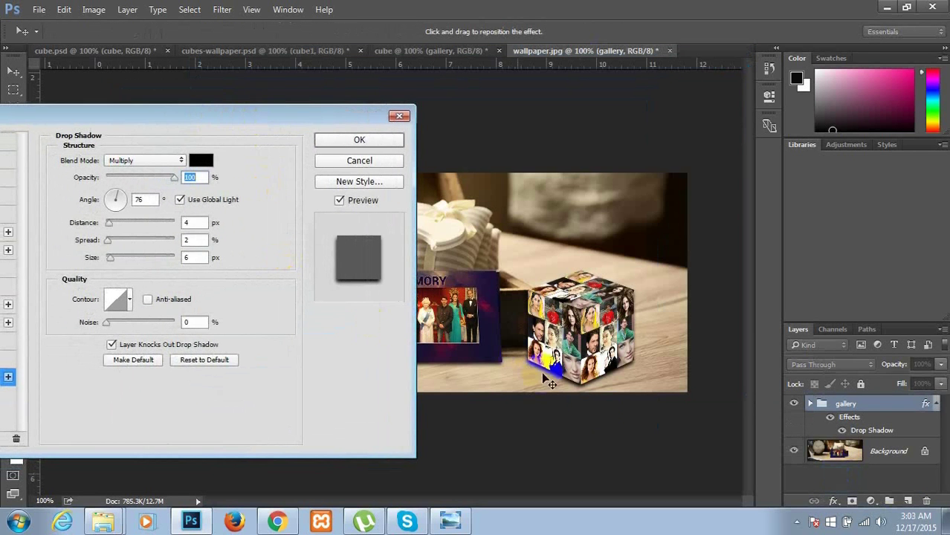
click(569, 393)
drag(551, 380, 611, 382)
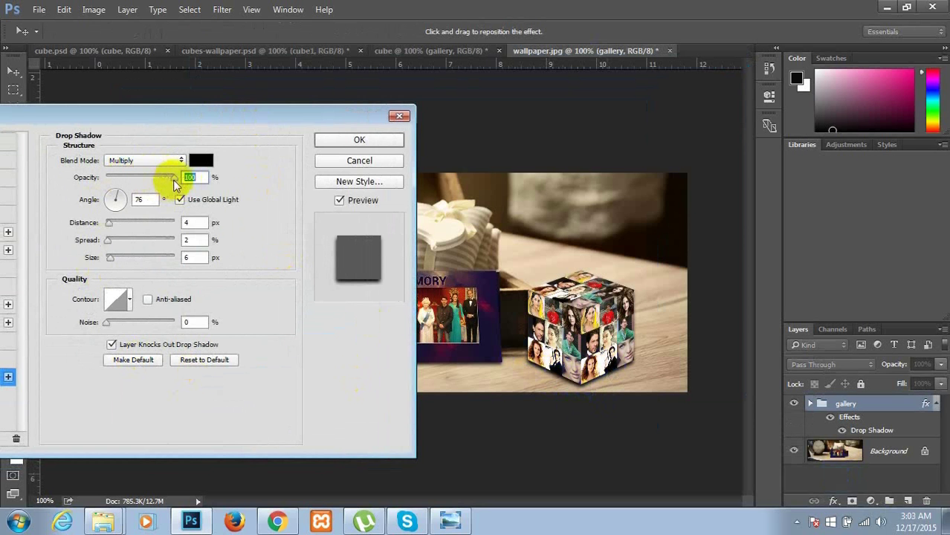
mouse_move(175, 182)
mouse_down()
mouse_move(134, 180)
mouse_move(179, 180)
mouse_up()
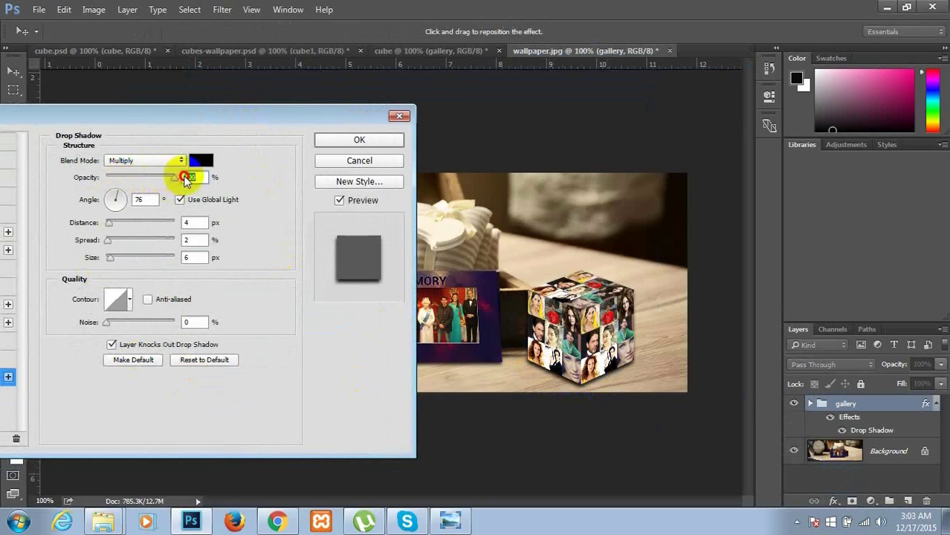
mouse_move(110, 225)
mouse_down()
mouse_move(124, 228)
mouse_move(110, 228)
mouse_up()
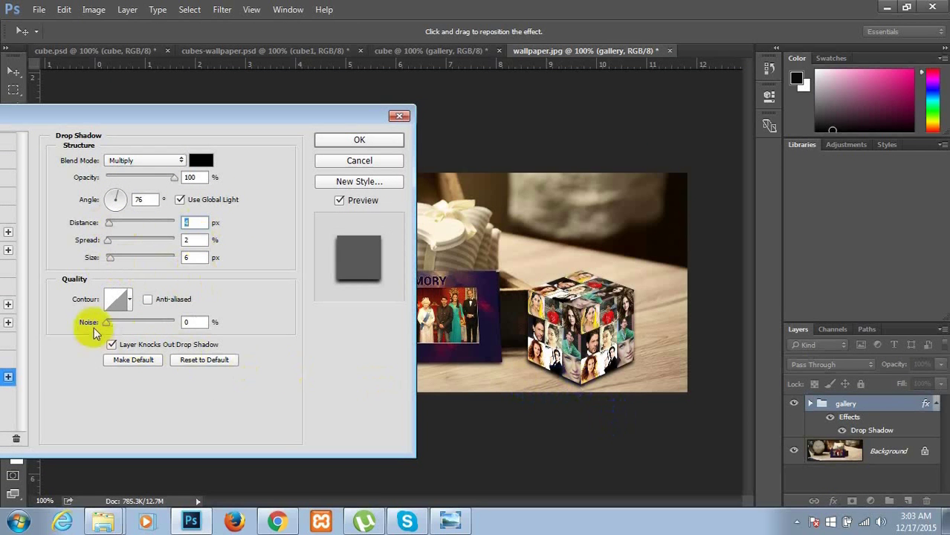
drag(105, 324, 111, 322)
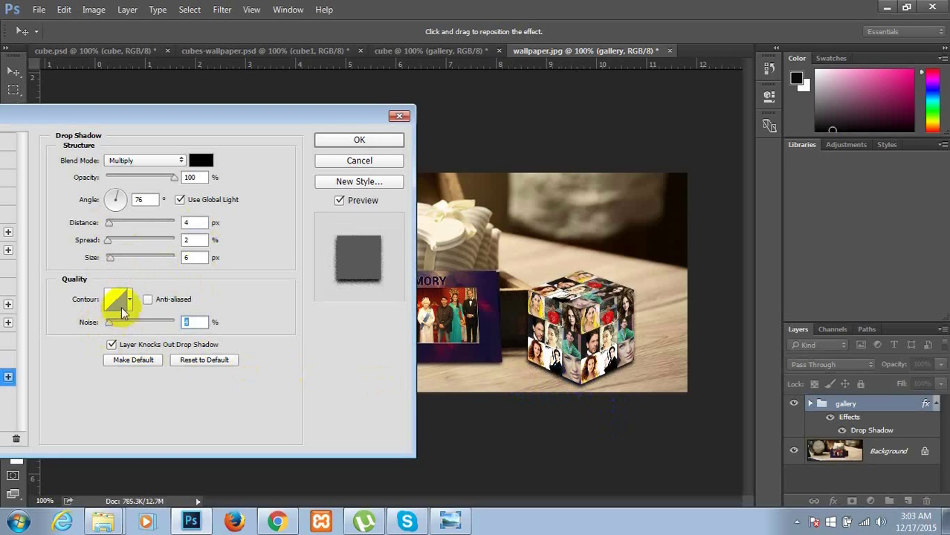
click(360, 141)
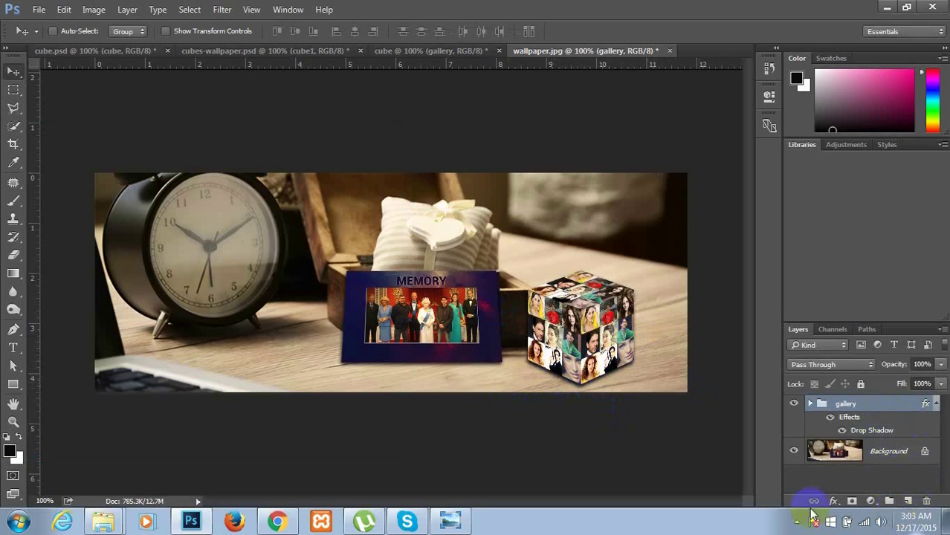
Step: Add a layer named shade below the gallery group and draw an ellipse about 186 by 39 px at the cube's lower right
click(908, 501)
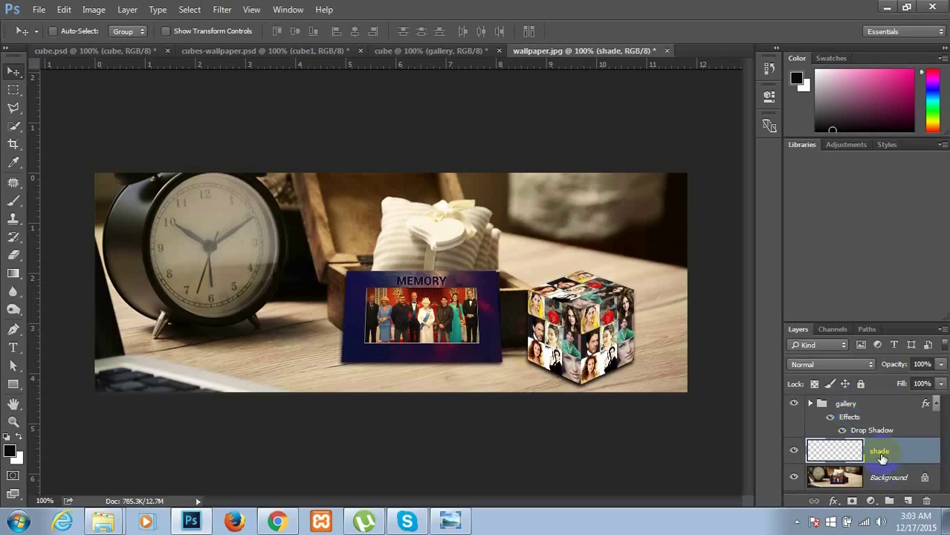
click(13, 383)
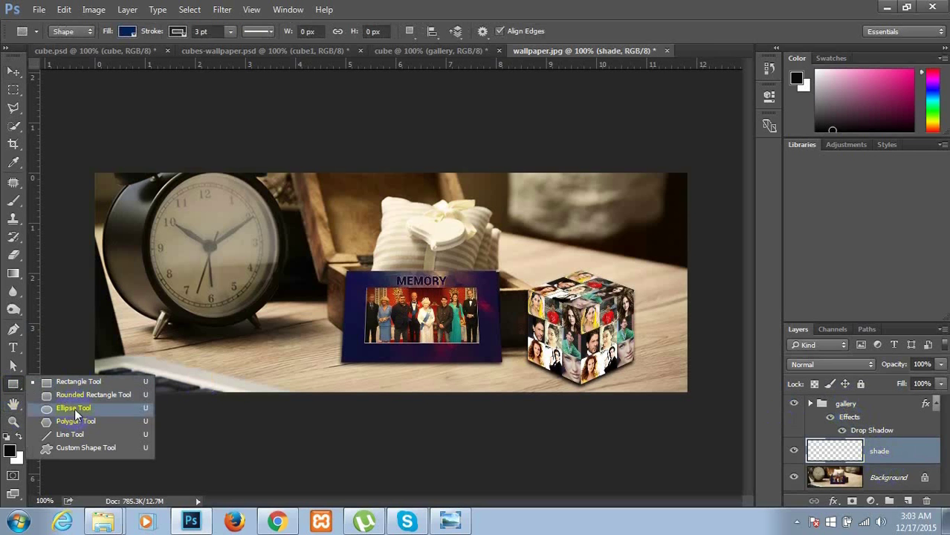
click(74, 409)
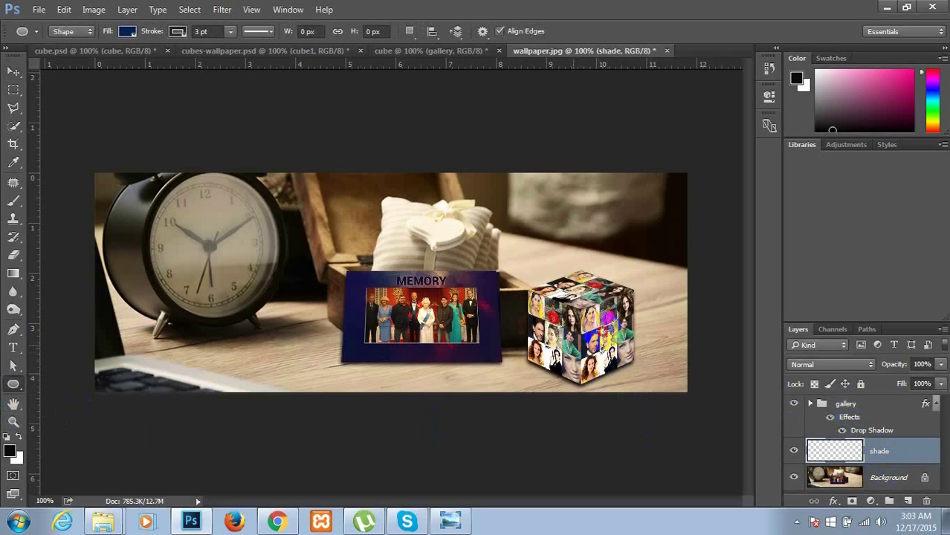
mouse_move(681, 365)
mouse_down()
mouse_move(696, 385)
mouse_move(702, 375)
mouse_up()
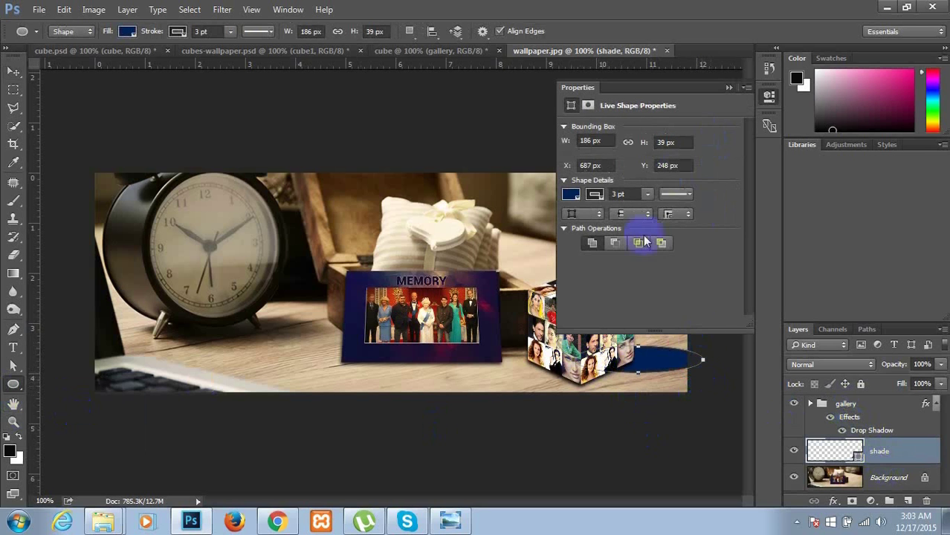
Step: Set the shade ellipse's fill to black and remove its stroke
click(571, 195)
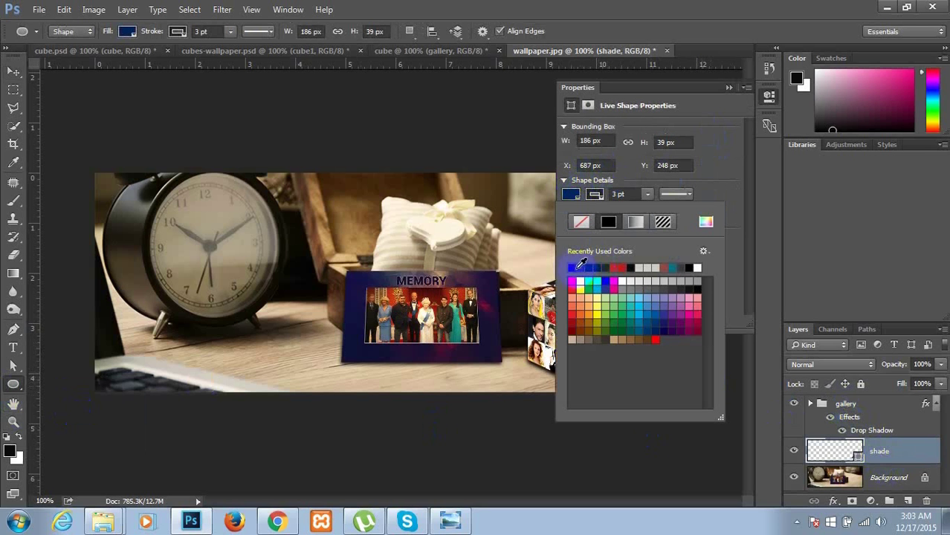
click(573, 268)
click(595, 195)
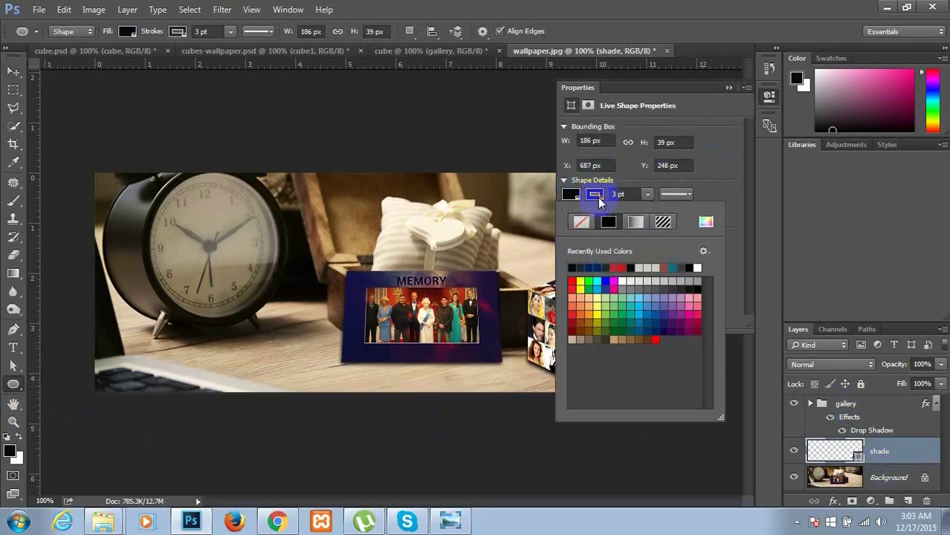
click(582, 224)
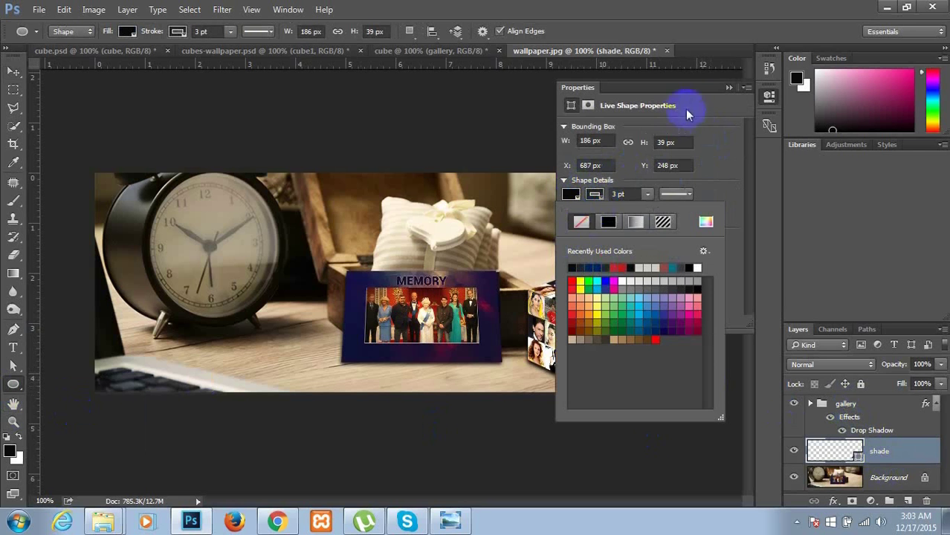
click(729, 87)
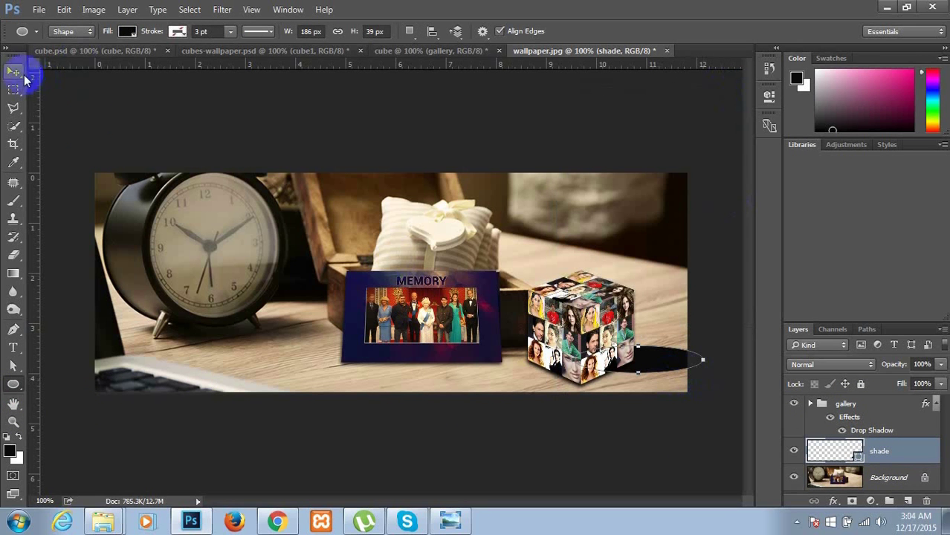
Step: Rotate the shade ellipse about -27.16° behind the cube, stretch its height to about 134%, and apply the transform
key(ctrl+t)
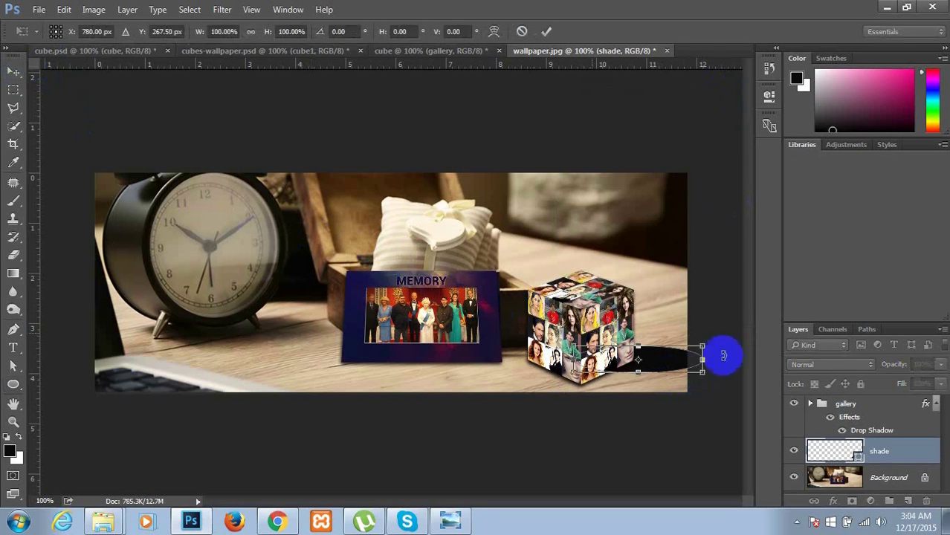
drag(697, 294, 713, 332)
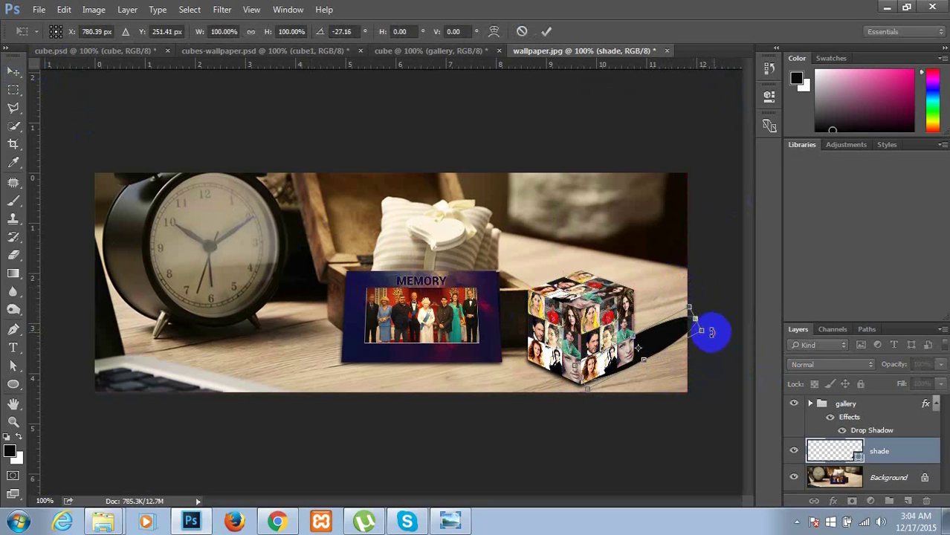
drag(711, 332, 700, 362)
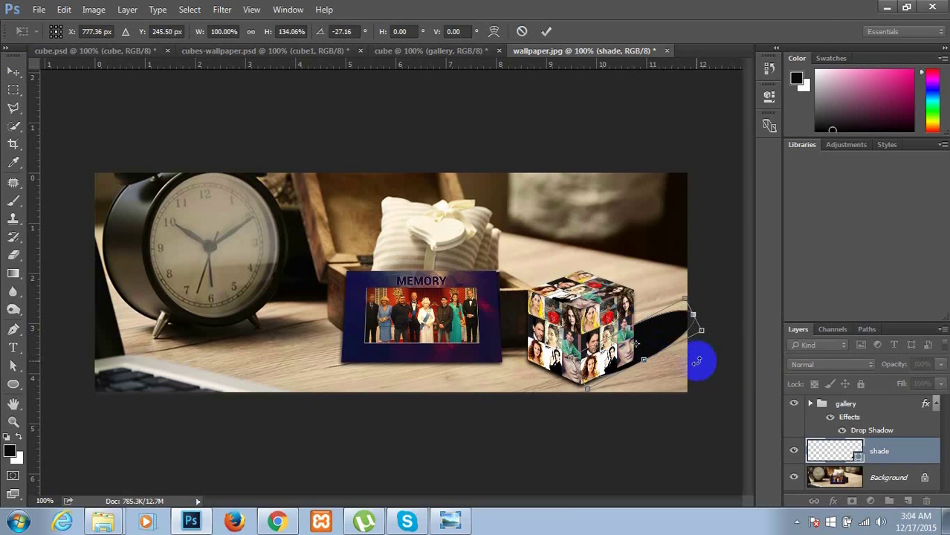
click(549, 35)
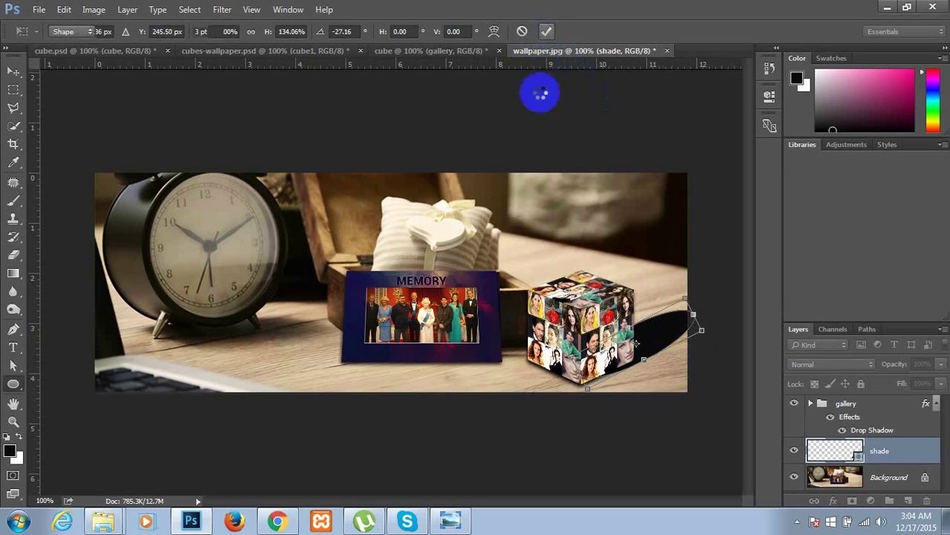
click(446, 207)
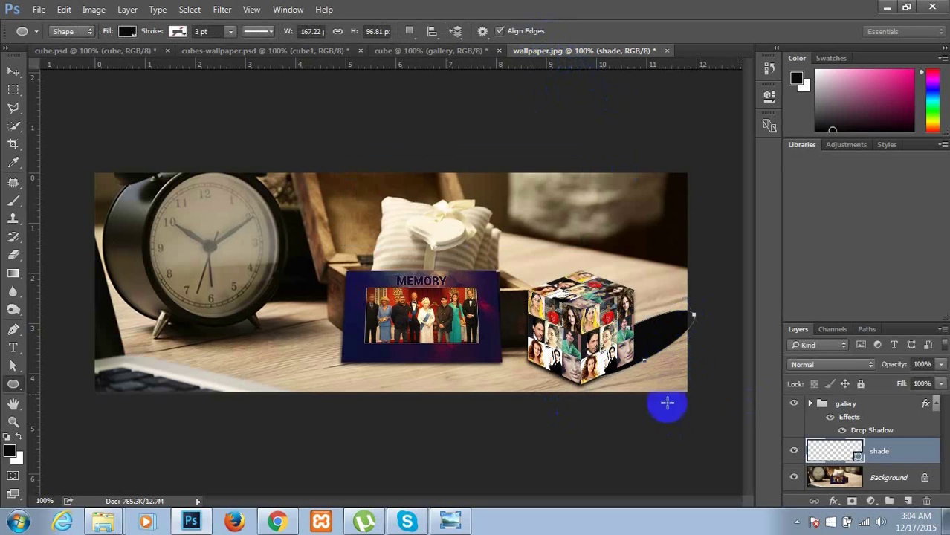
Step: Convert the shade layer to a smart object and apply a Gaussian Blur with a 15.0 pixel radius
click(223, 8)
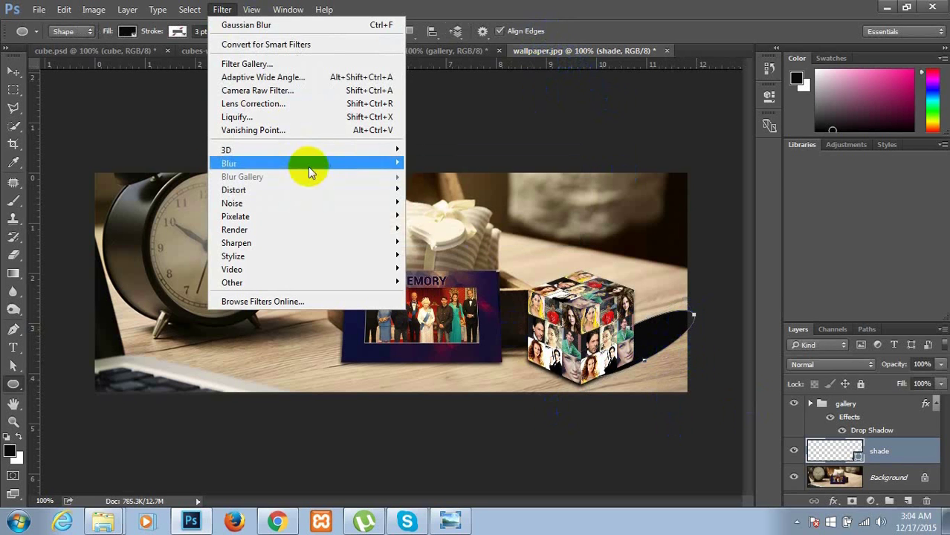
mouse_move(378, 164)
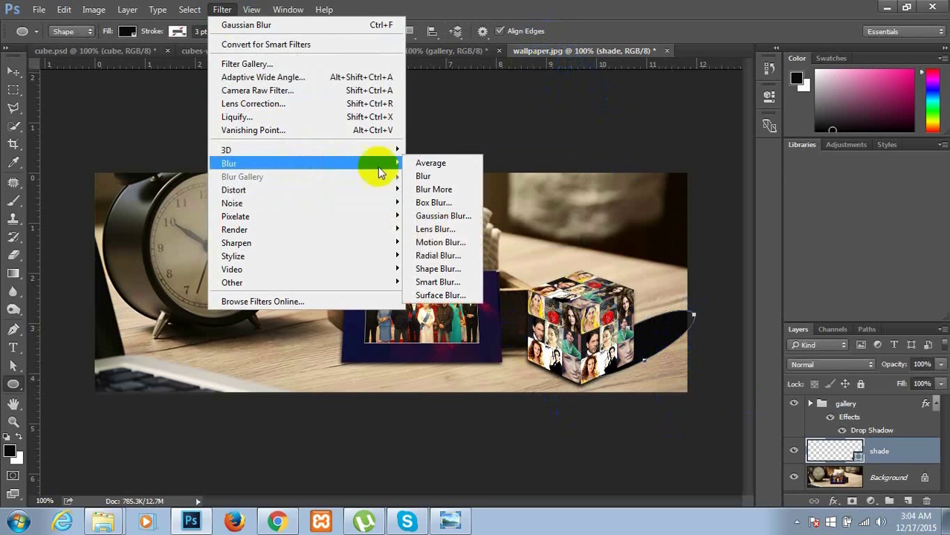
click(455, 216)
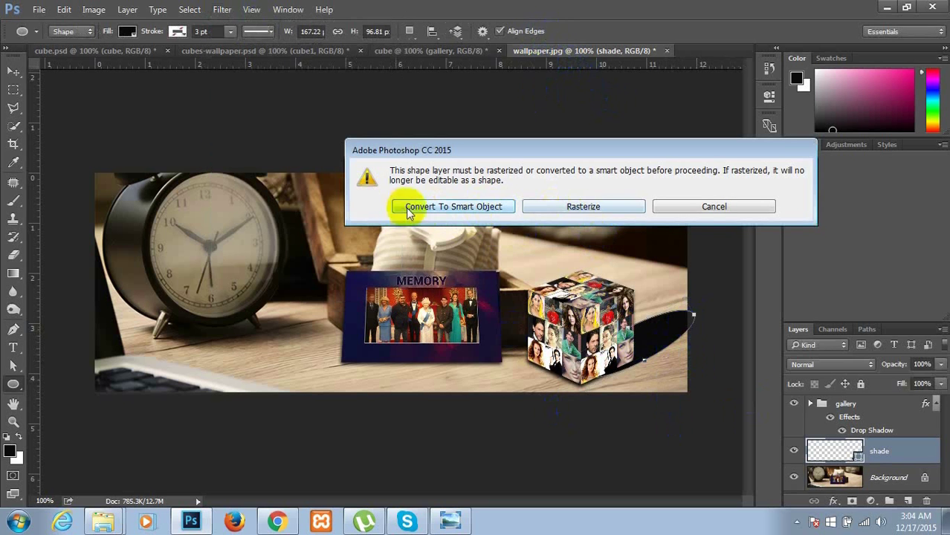
click(455, 208)
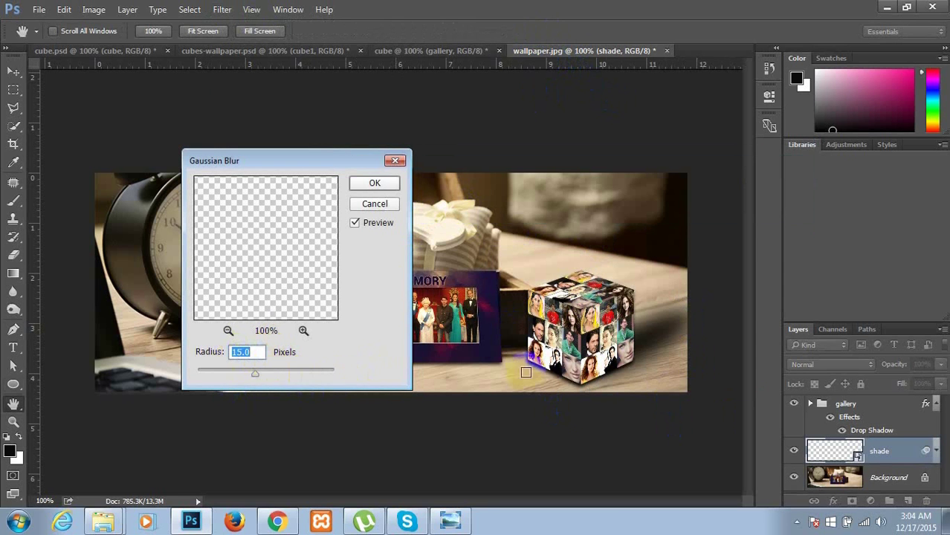
click(370, 185)
Step: Rotate the blurred shade layer slightly clockwise, by about 2.45°, and apply the transform
drag(614, 374, 660, 351)
key(ctrl+t)
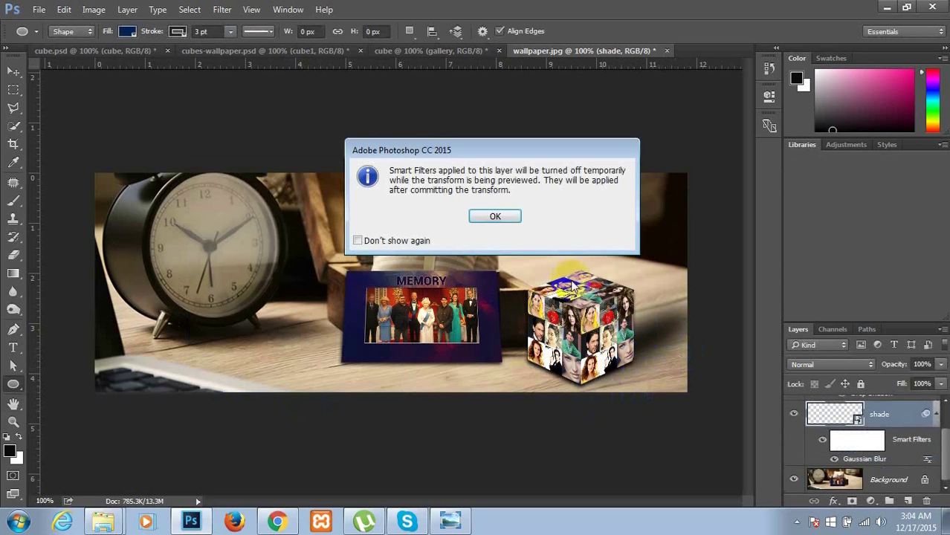
click(495, 217)
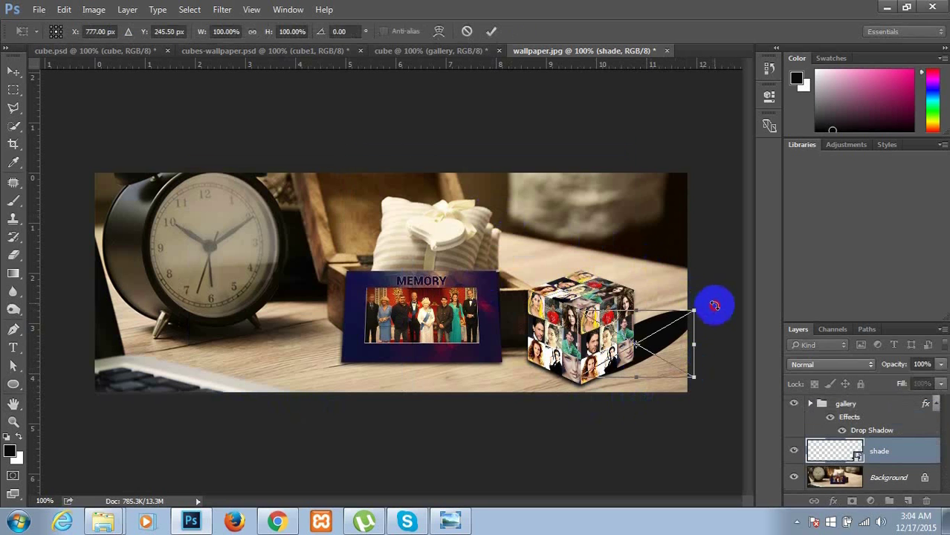
drag(713, 306, 715, 307)
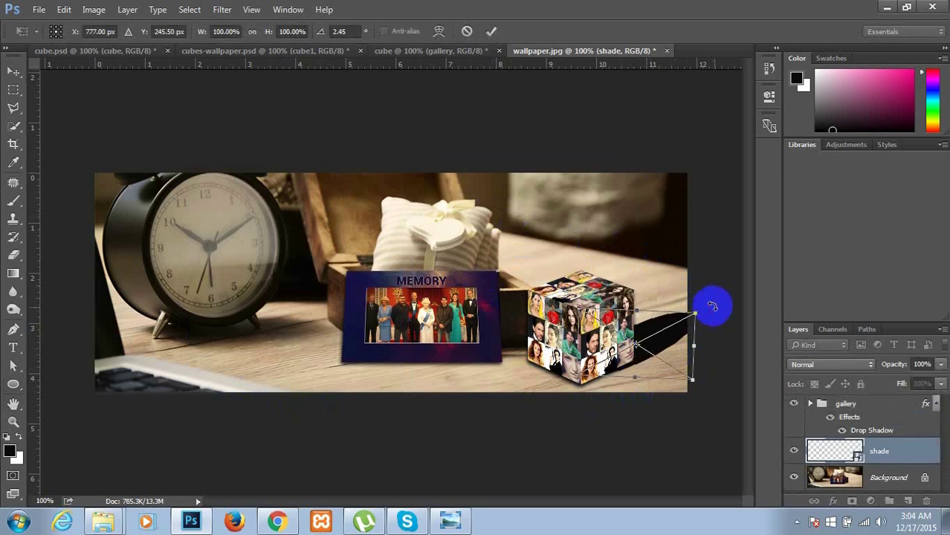
click(498, 31)
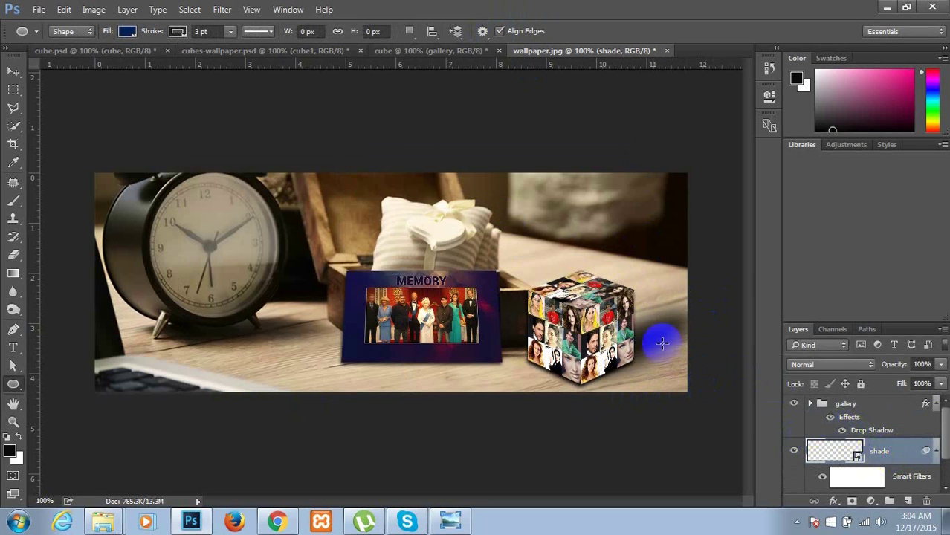
Step: Lower the shade layer's opacity to 83%
click(11, 73)
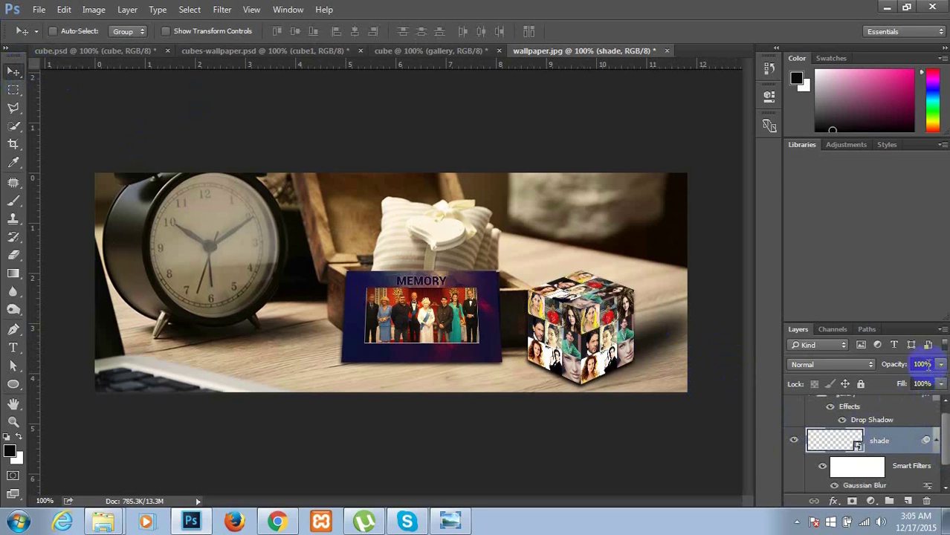
click(924, 364)
text(91)
key(Return)
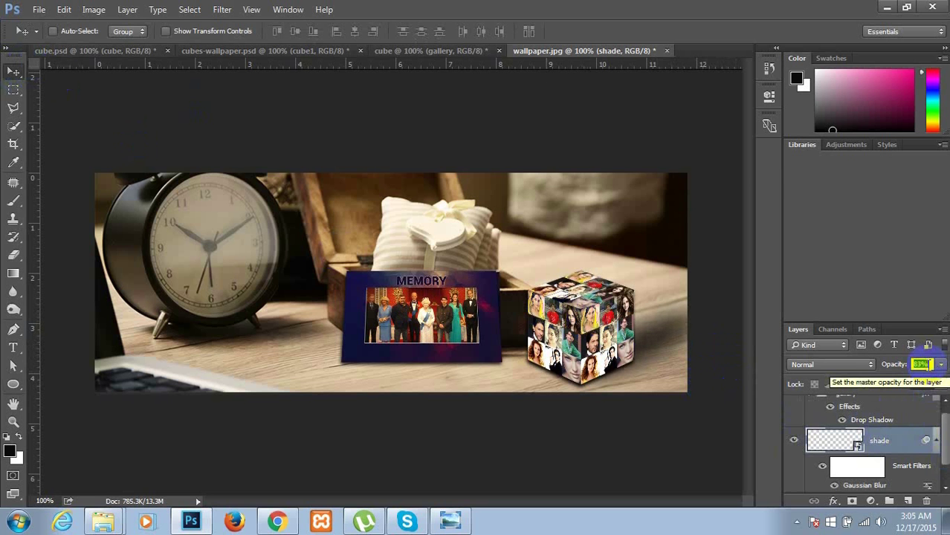
click(13, 91)
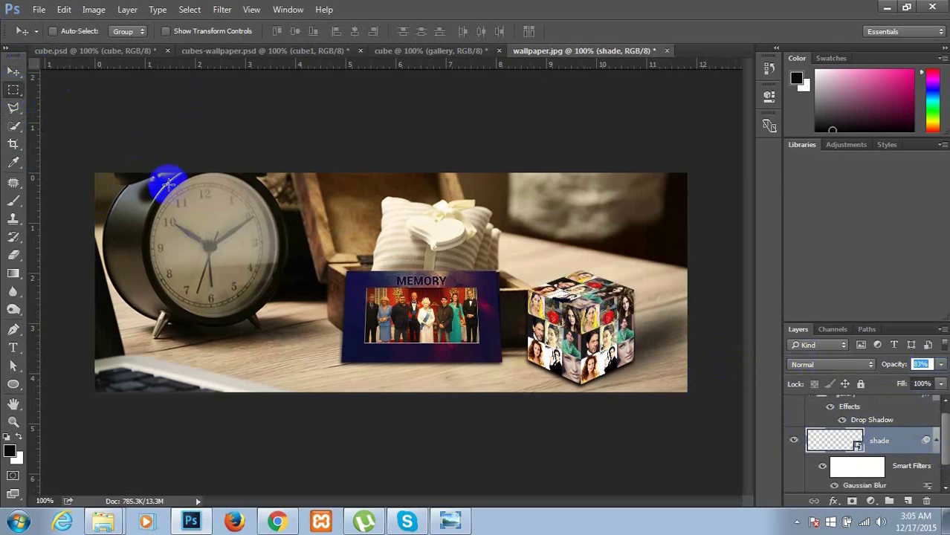